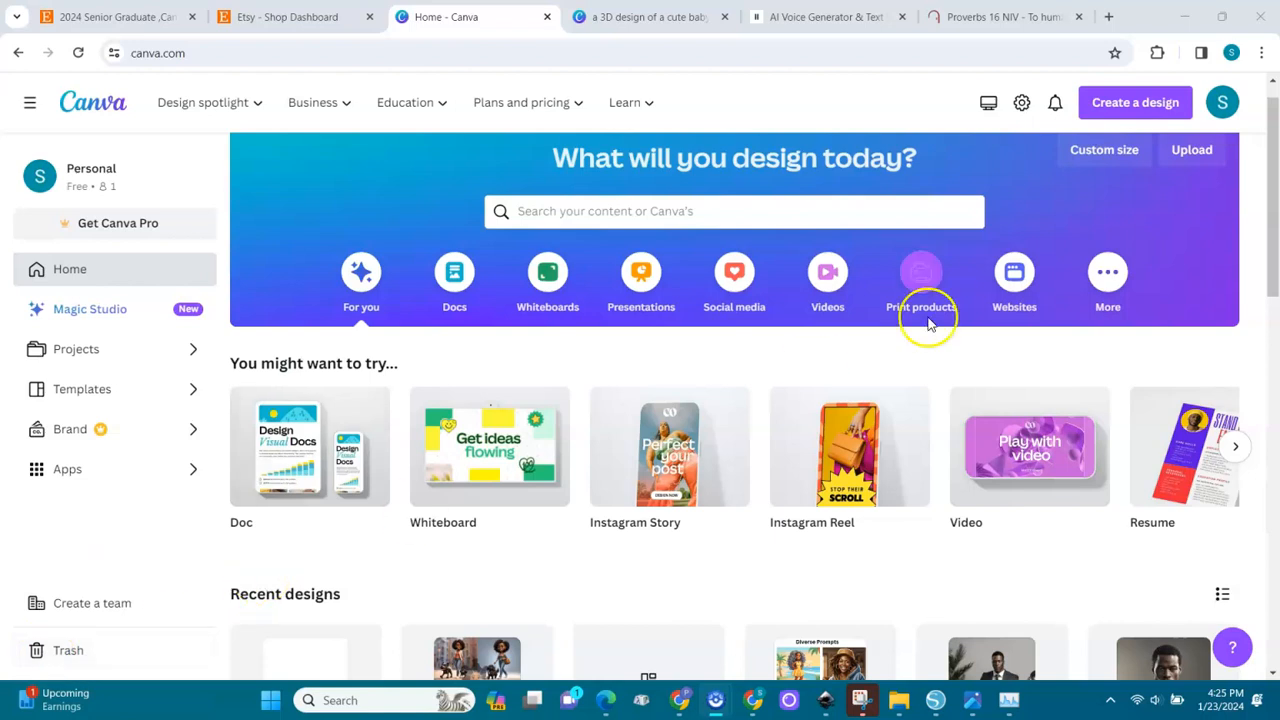
Create a new custom-size design 12 in wide by 12 in high
{"action": "left_click", "coordinate": [1148, 105]}
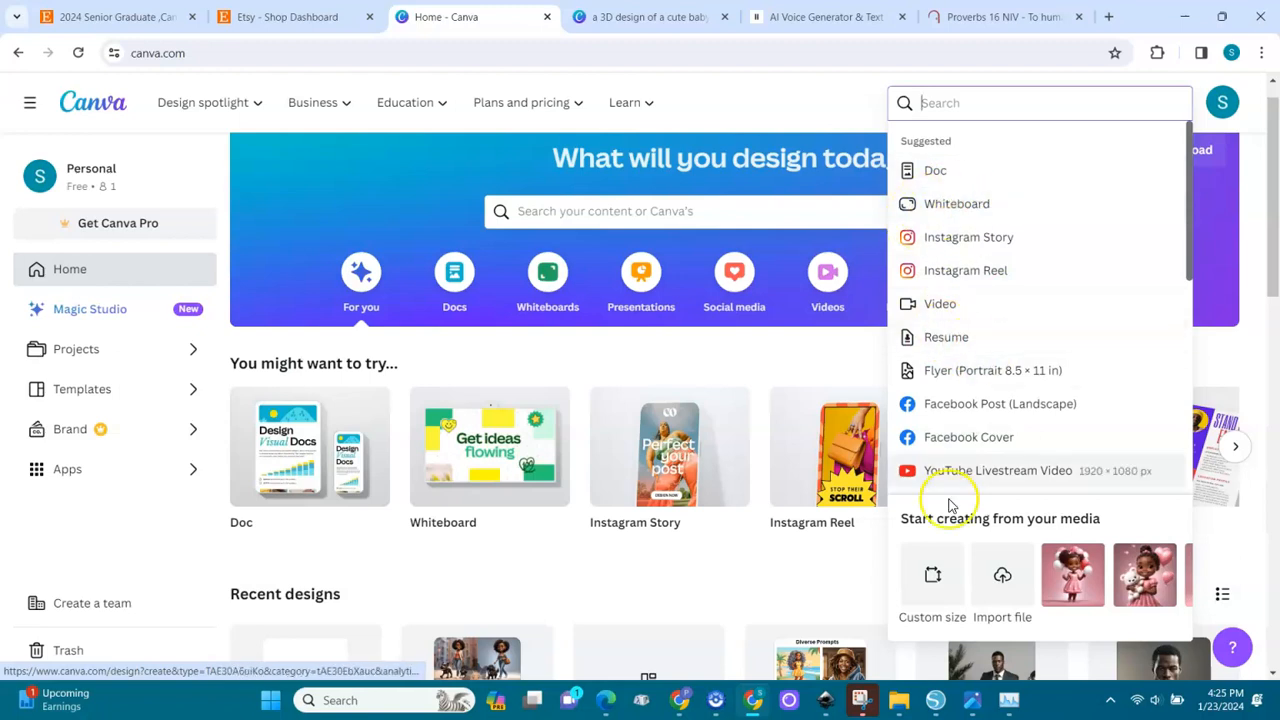
{"action": "left_click", "coordinate": [932, 575]}
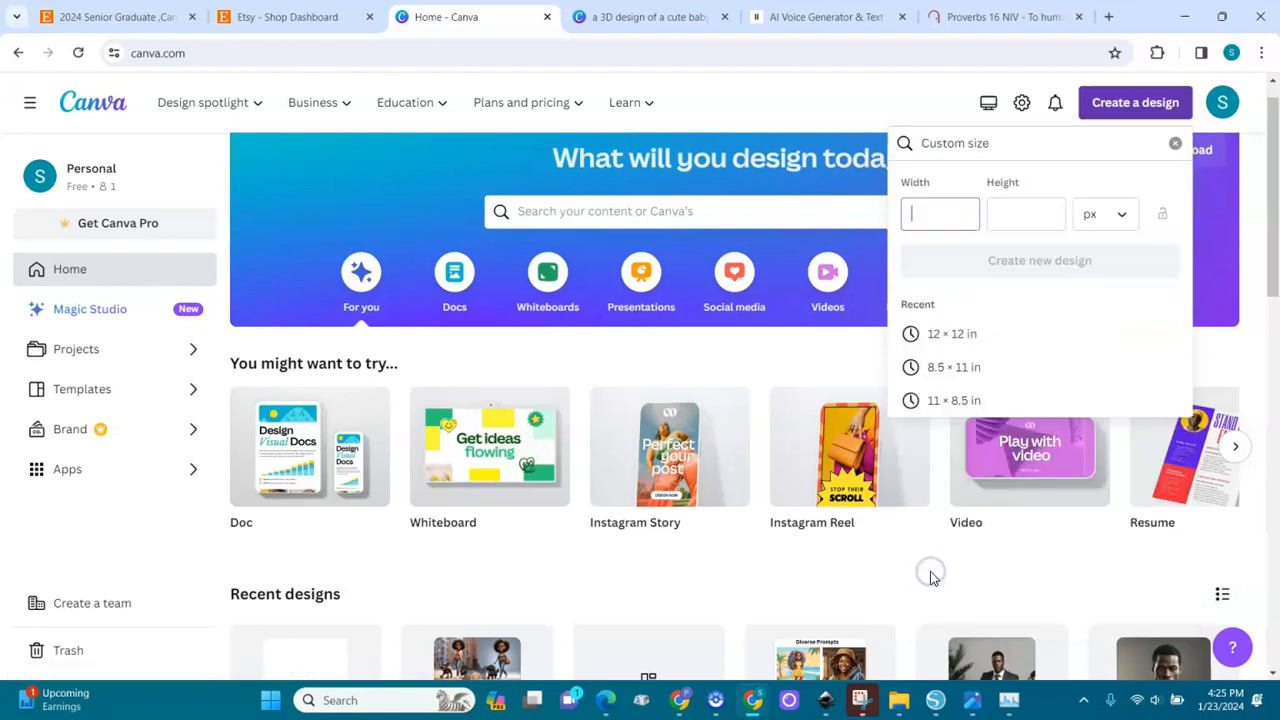
{"action": "left_click", "coordinate": [1125, 216]}
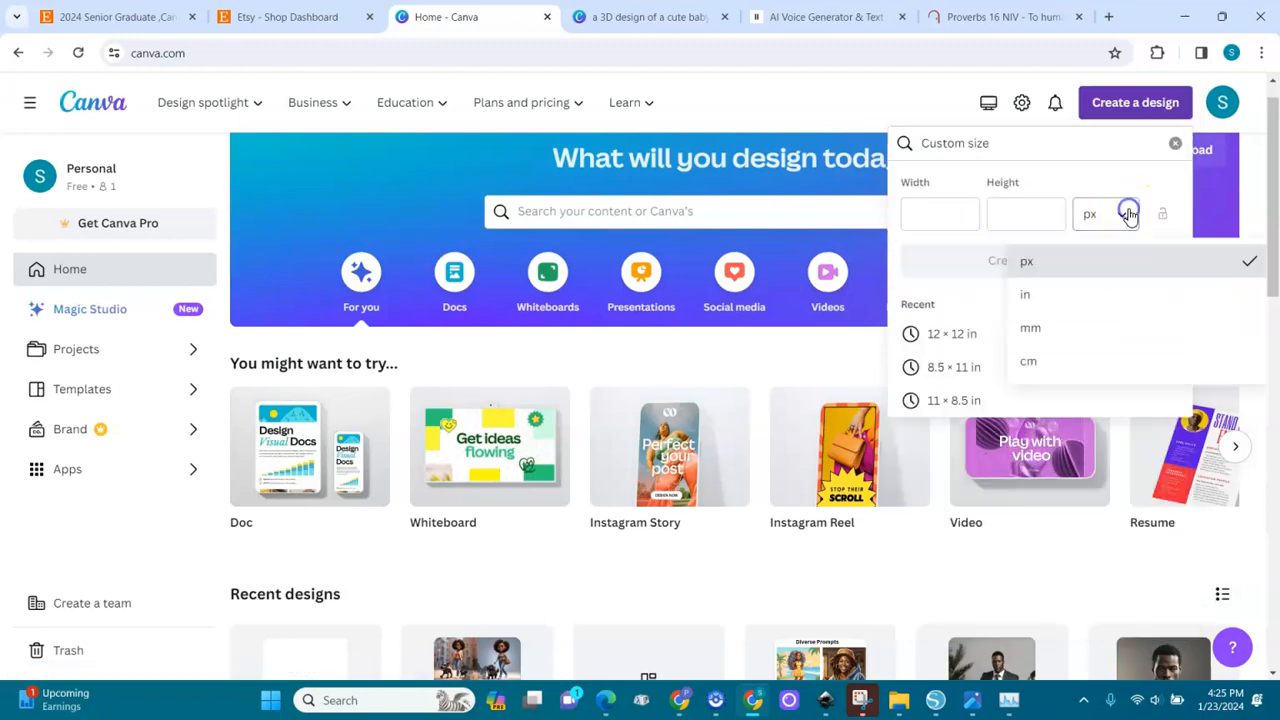
{"action": "left_click", "coordinate": [1058, 296]}
{"action": "left_click", "coordinate": [1009, 215]}
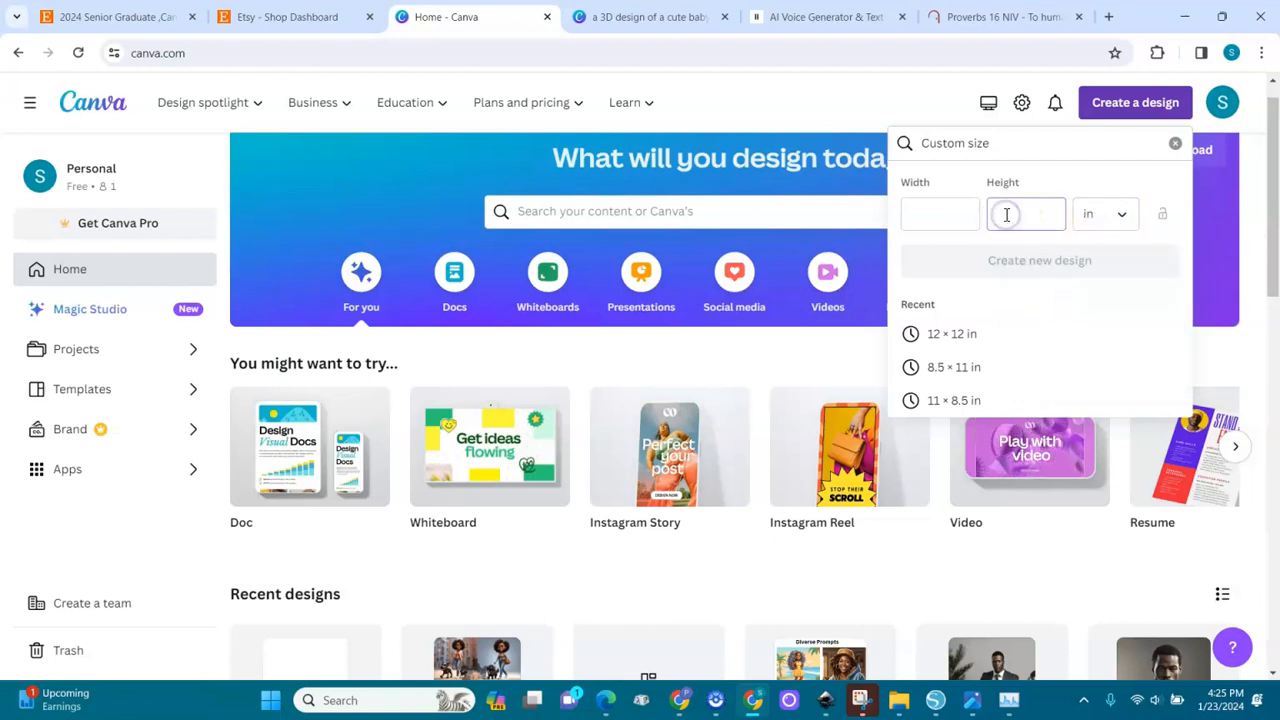
{"action": "type", "text": "12"}
{"action": "left_click", "coordinate": [944, 214]}
{"action": "type", "text": "12"}
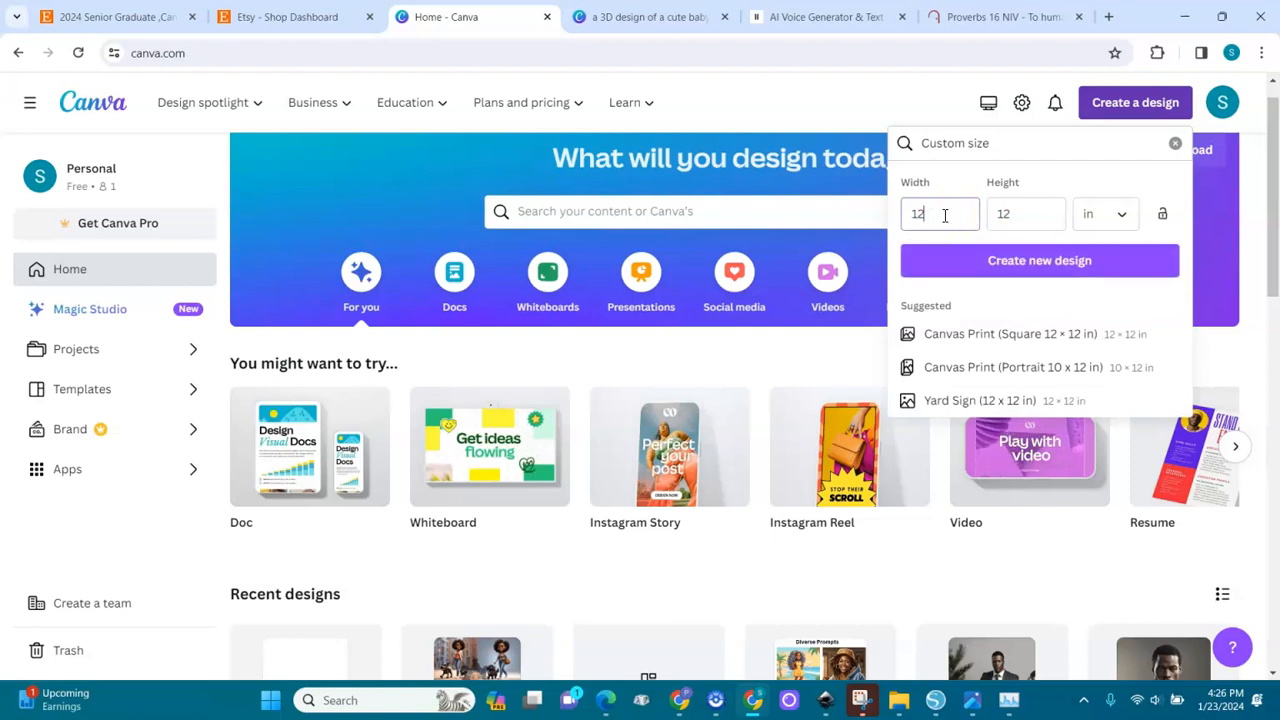
{"action": "left_click", "coordinate": [1006, 260]}
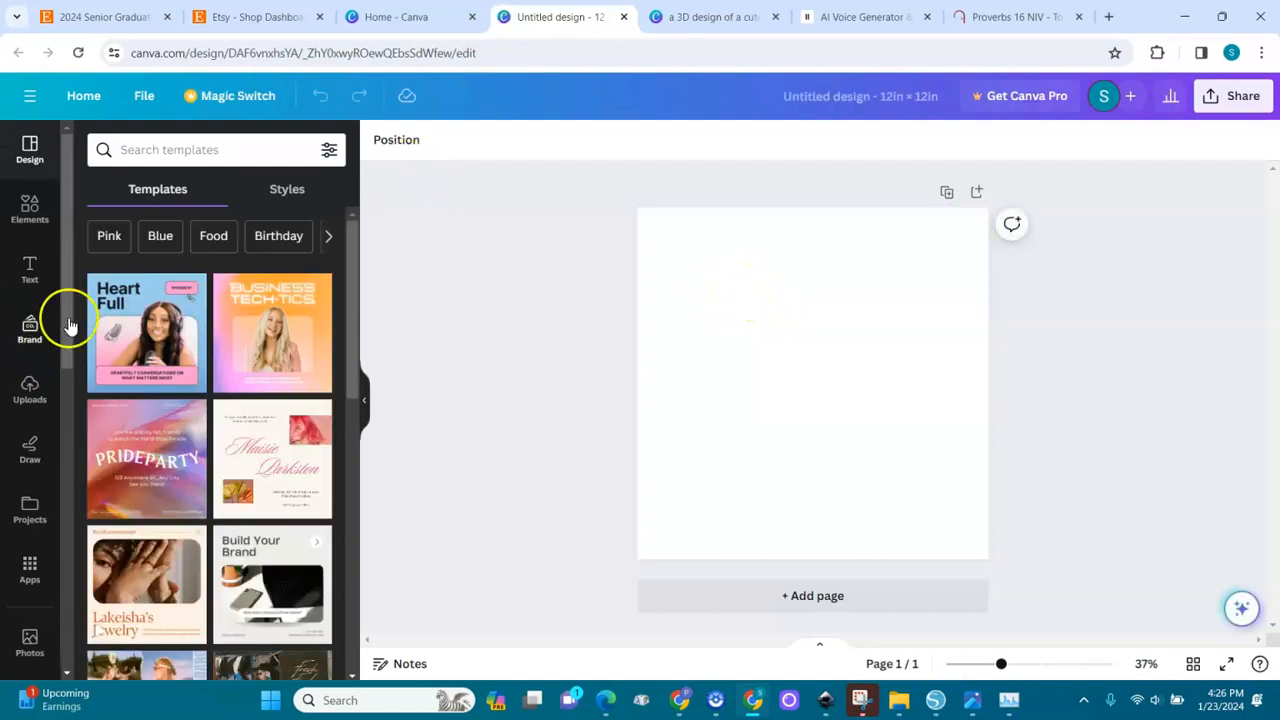
Search the available apps for Magic Media and open it for the blank design
{"action": "scroll", "coordinate": [55, 375], "scroll_direction": "down", "scroll_amount": 2}
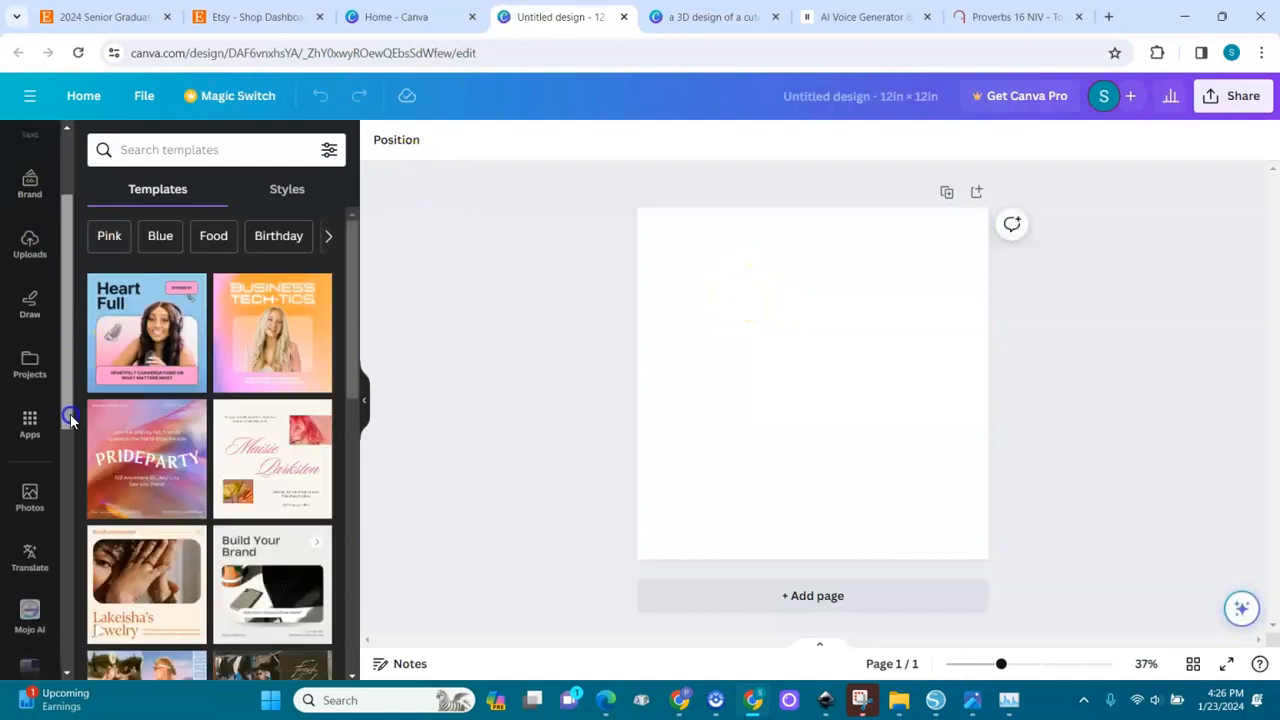
{"action": "left_click", "coordinate": [30, 410]}
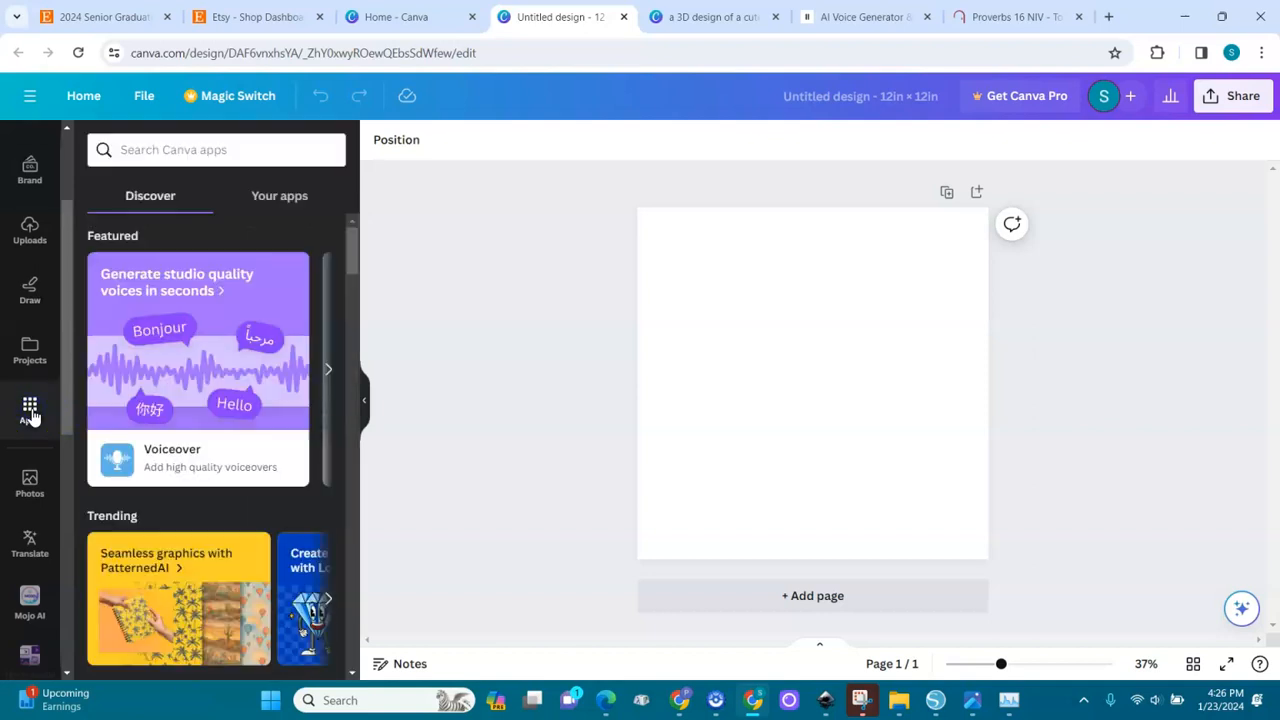
{"action": "left_click", "coordinate": [175, 151]}
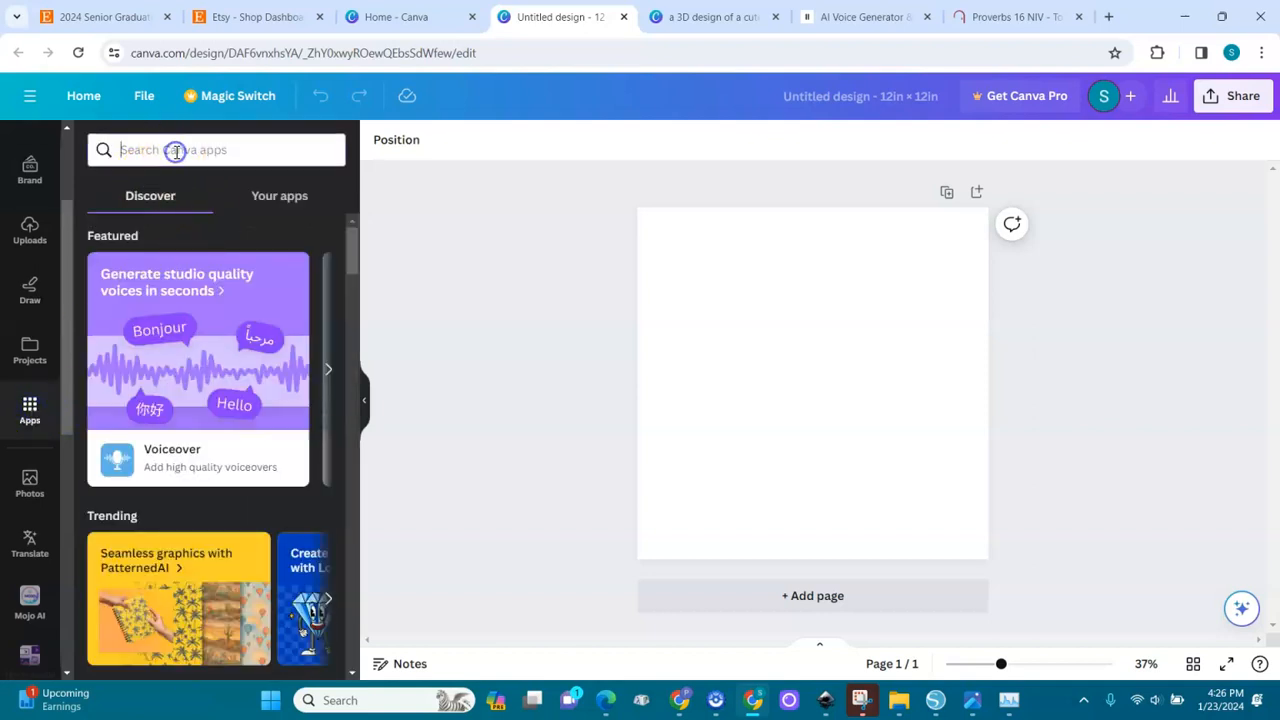
{"action": "type", "text": "Magic"}
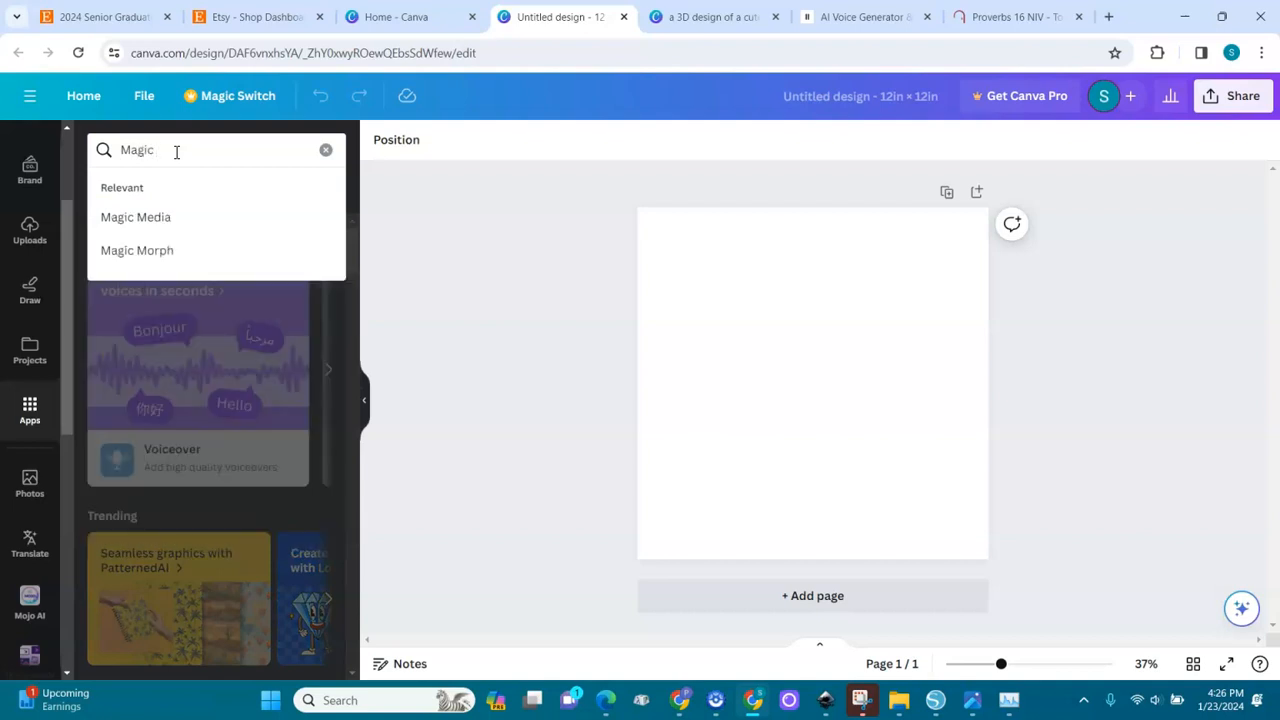
{"action": "left_click", "coordinate": [143, 222]}
{"action": "left_click", "coordinate": [147, 220]}
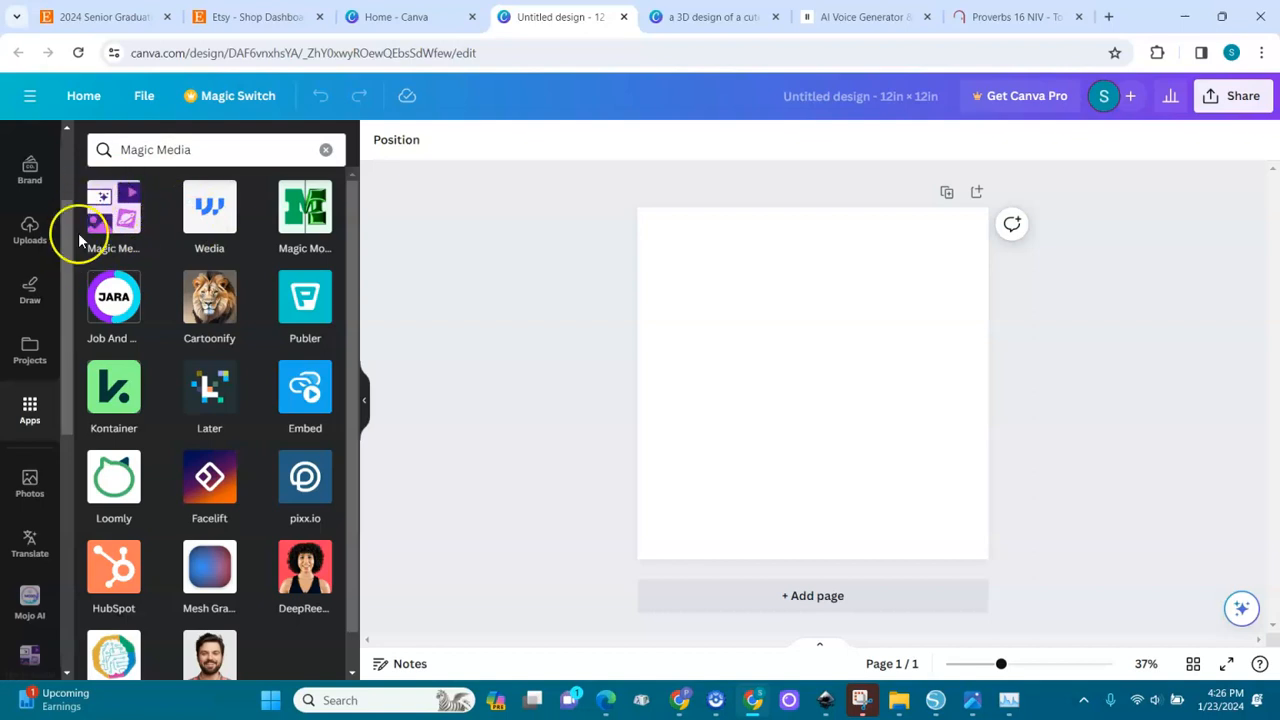
{"action": "left_click", "coordinate": [118, 223]}
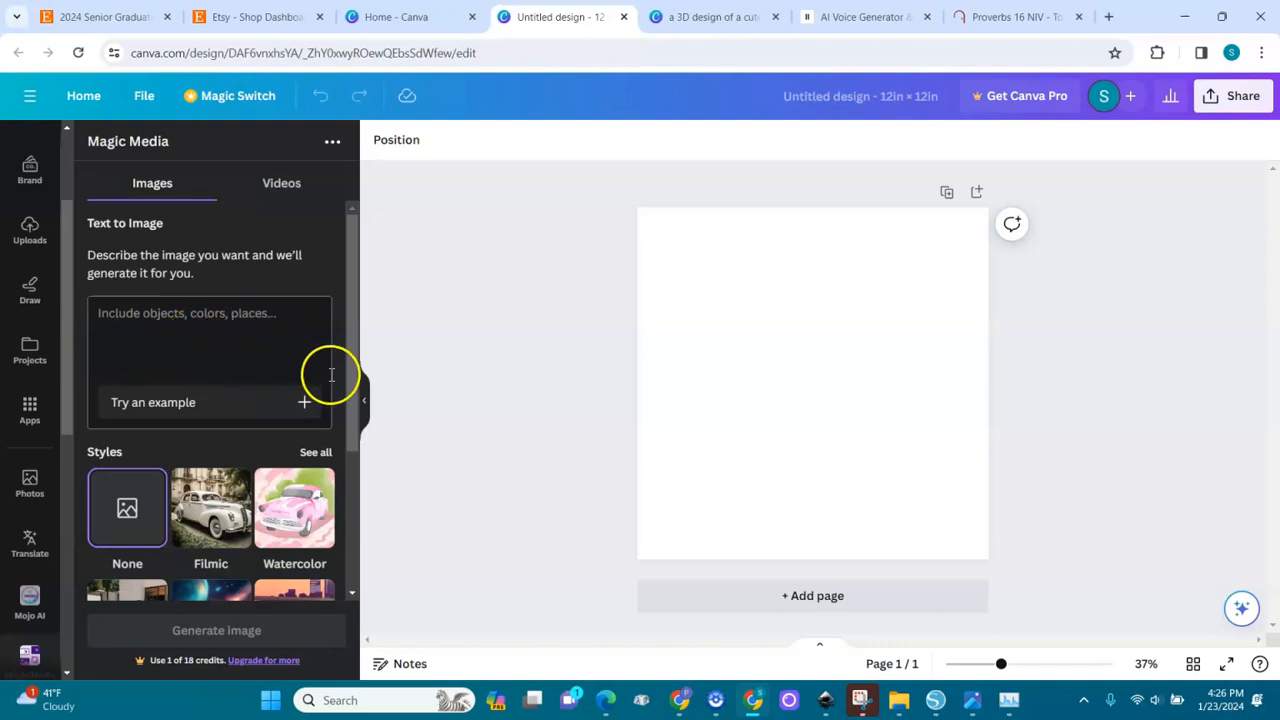
Review the Text to Image options: the prompt box, the featured styles and the square, landscape and portrait aspect ratios
{"action": "left_click_drag", "start_coordinate": [358, 400], "coordinate": [358, 483]}
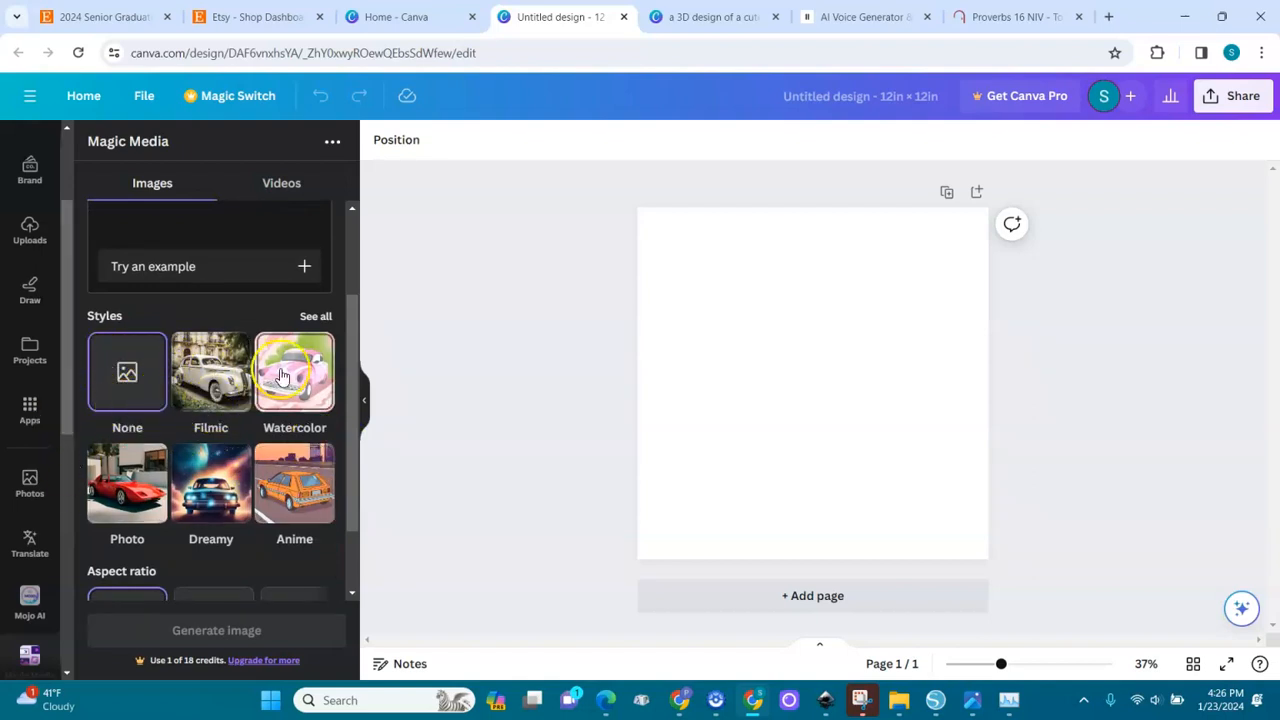
{"action": "scroll", "coordinate": [357, 450], "scroll_direction": "down", "scroll_amount": 2}
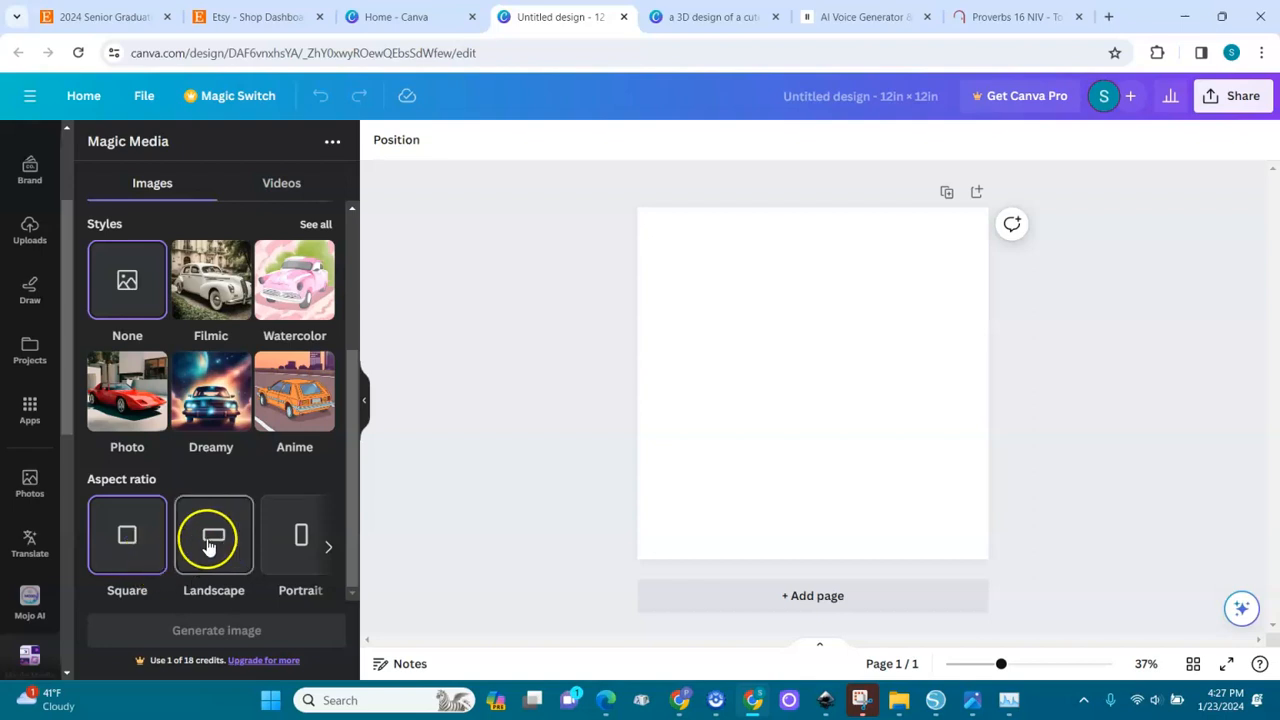
{"action": "left_click", "coordinate": [327, 546]}
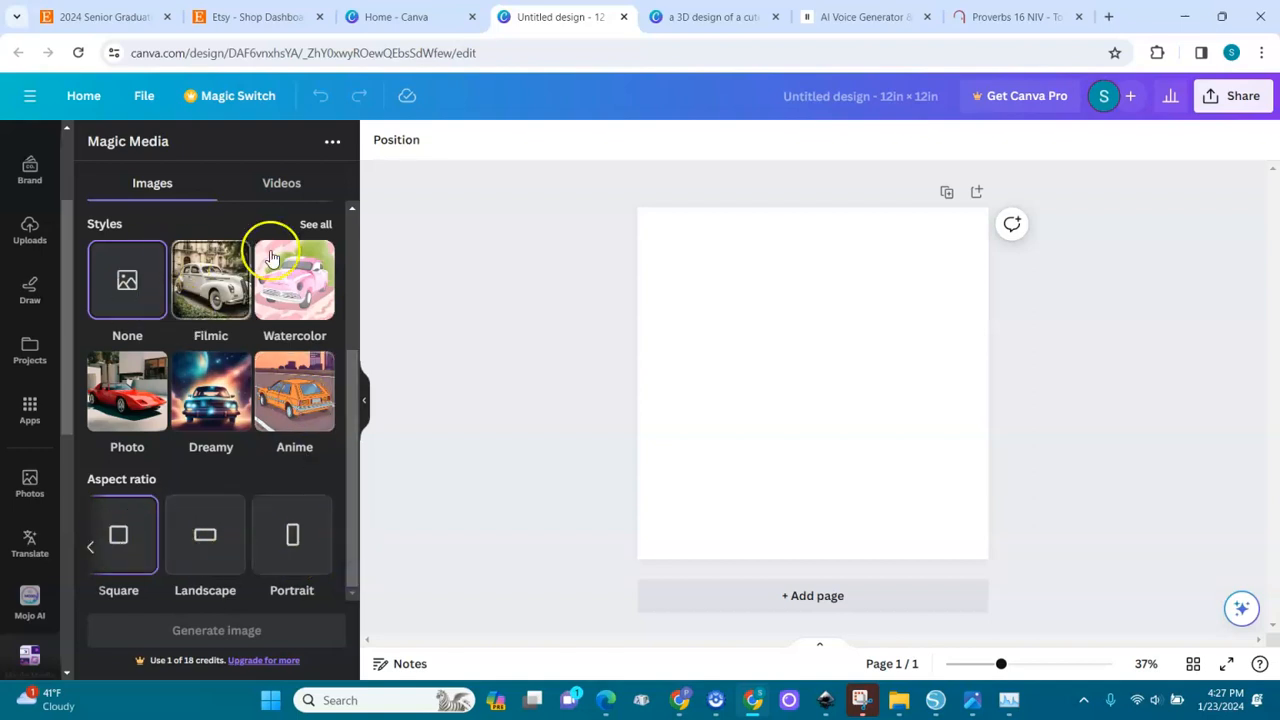
{"action": "left_click_drag", "start_coordinate": [349, 371], "coordinate": [351, 274]}
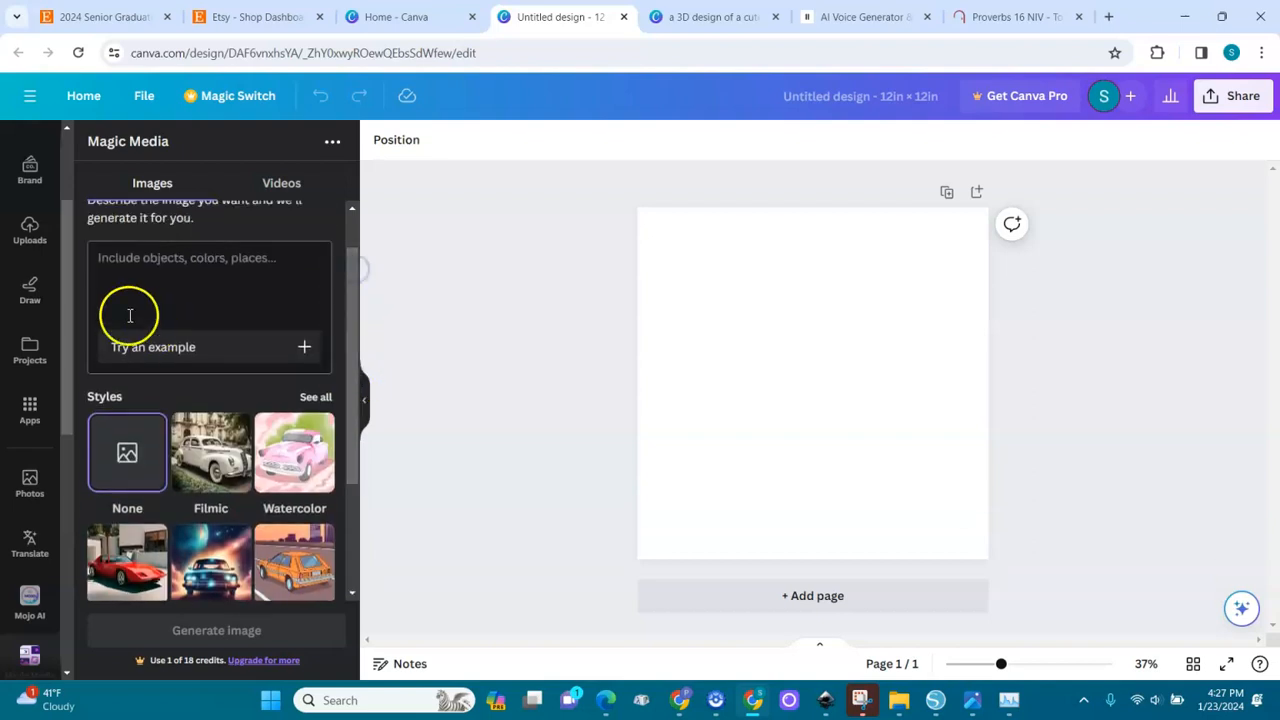
{"action": "left_click_drag", "start_coordinate": [349, 377], "coordinate": [350, 543]}
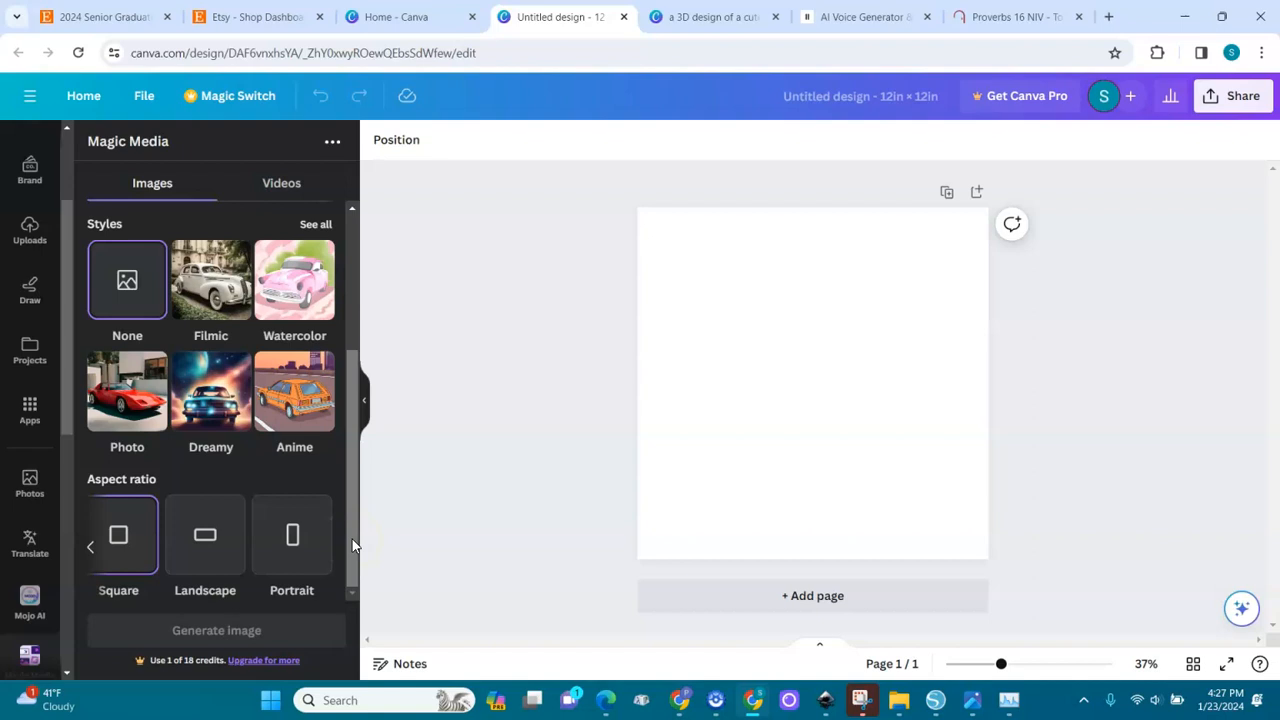
{"action": "left_click_drag", "start_coordinate": [351, 523], "coordinate": [355, 460]}
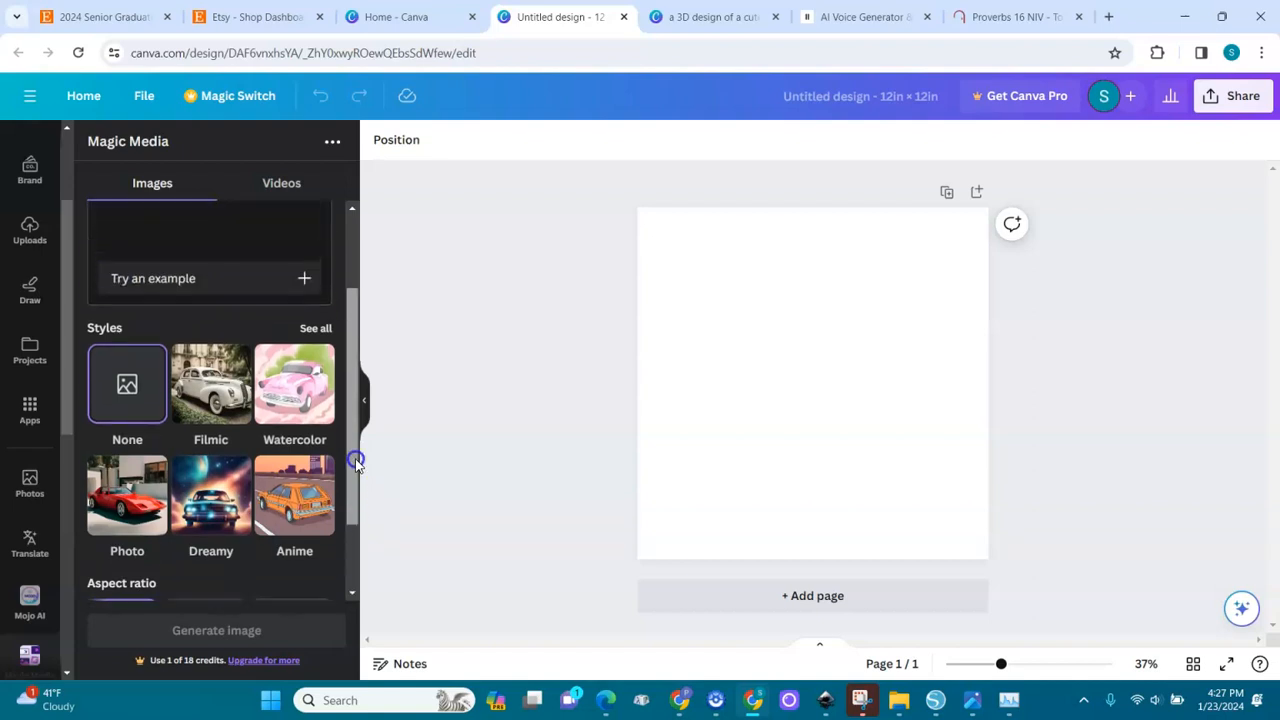
Browse the full style list from Photography to Fine art, and return to the main image options to check the aspect ratios
{"action": "left_click", "coordinate": [316, 328]}
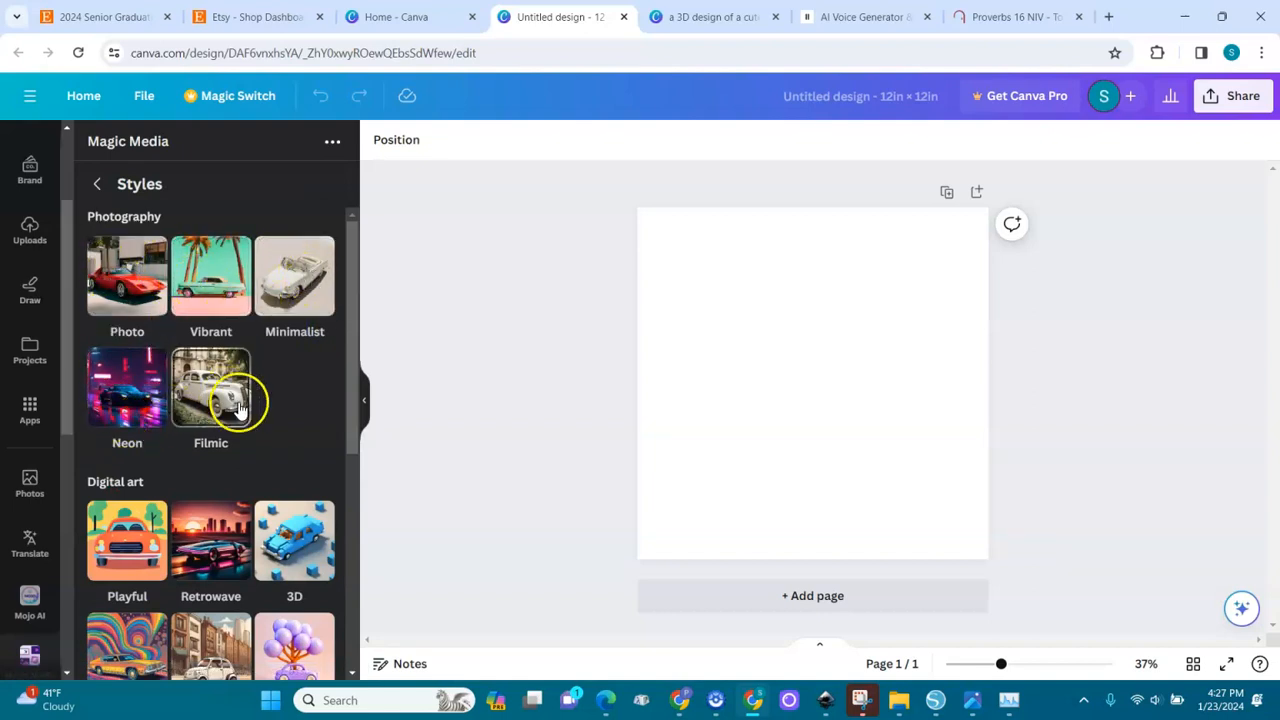
{"action": "left_click_drag", "start_coordinate": [351, 423], "coordinate": [360, 534]}
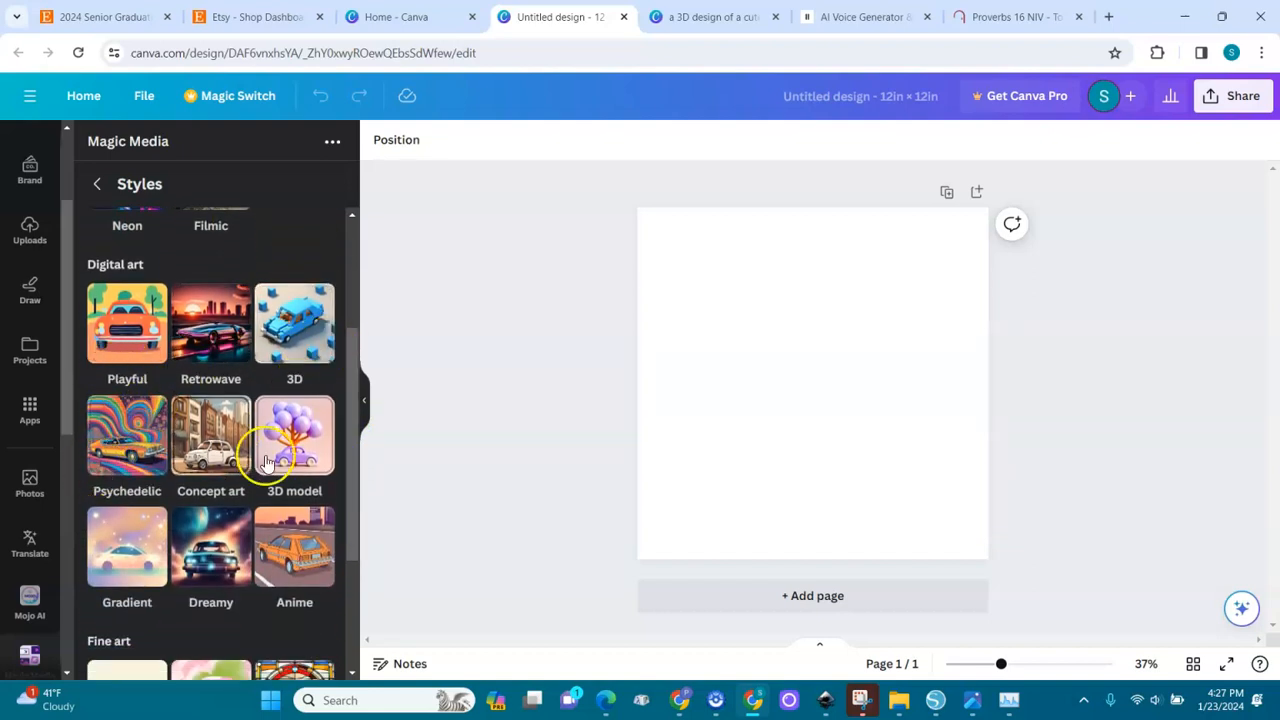
{"action": "left_click_drag", "start_coordinate": [351, 509], "coordinate": [361, 628]}
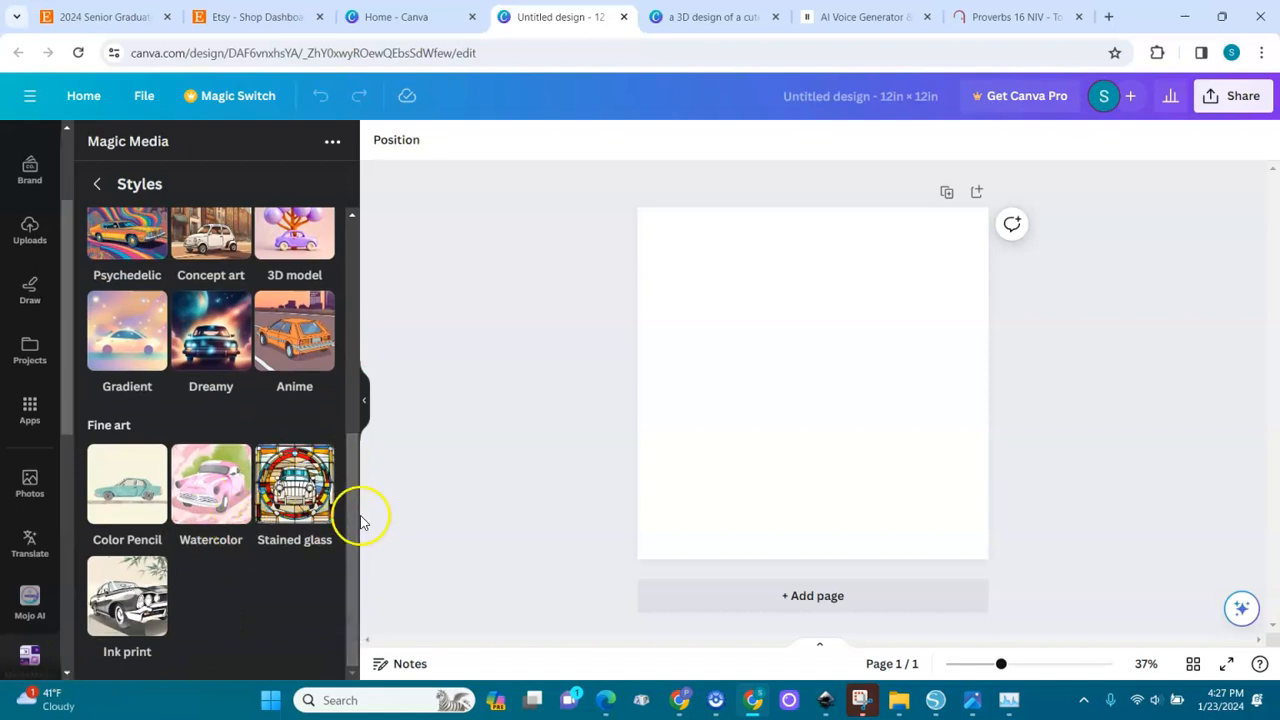
{"action": "left_click_drag", "start_coordinate": [355, 560], "coordinate": [357, 309]}
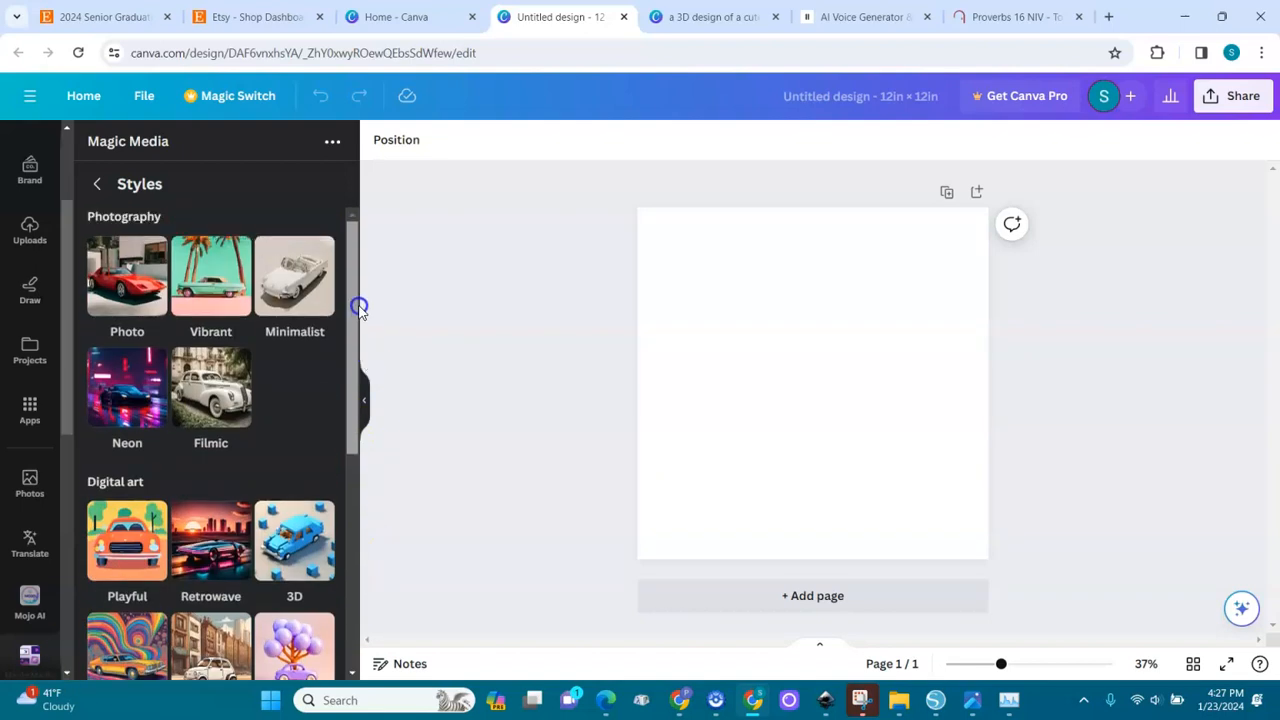
{"action": "left_click", "coordinate": [97, 186]}
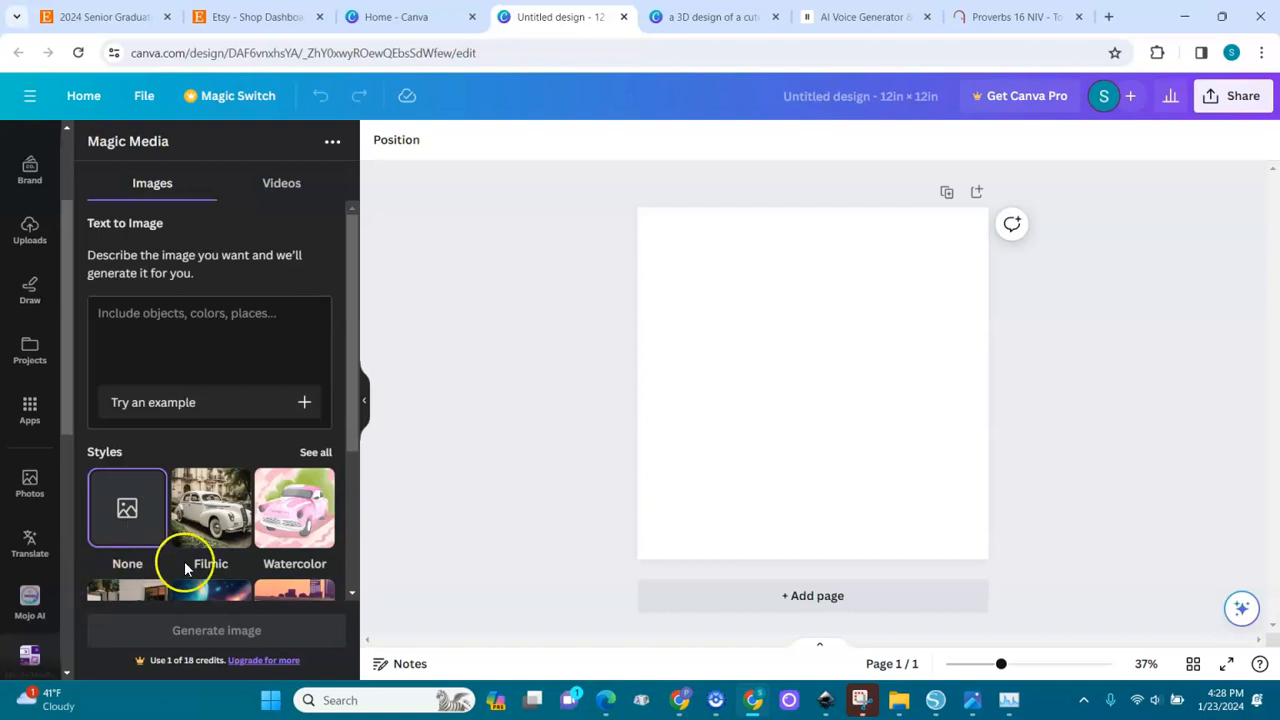
{"action": "left_click_drag", "start_coordinate": [350, 443], "coordinate": [357, 531]}
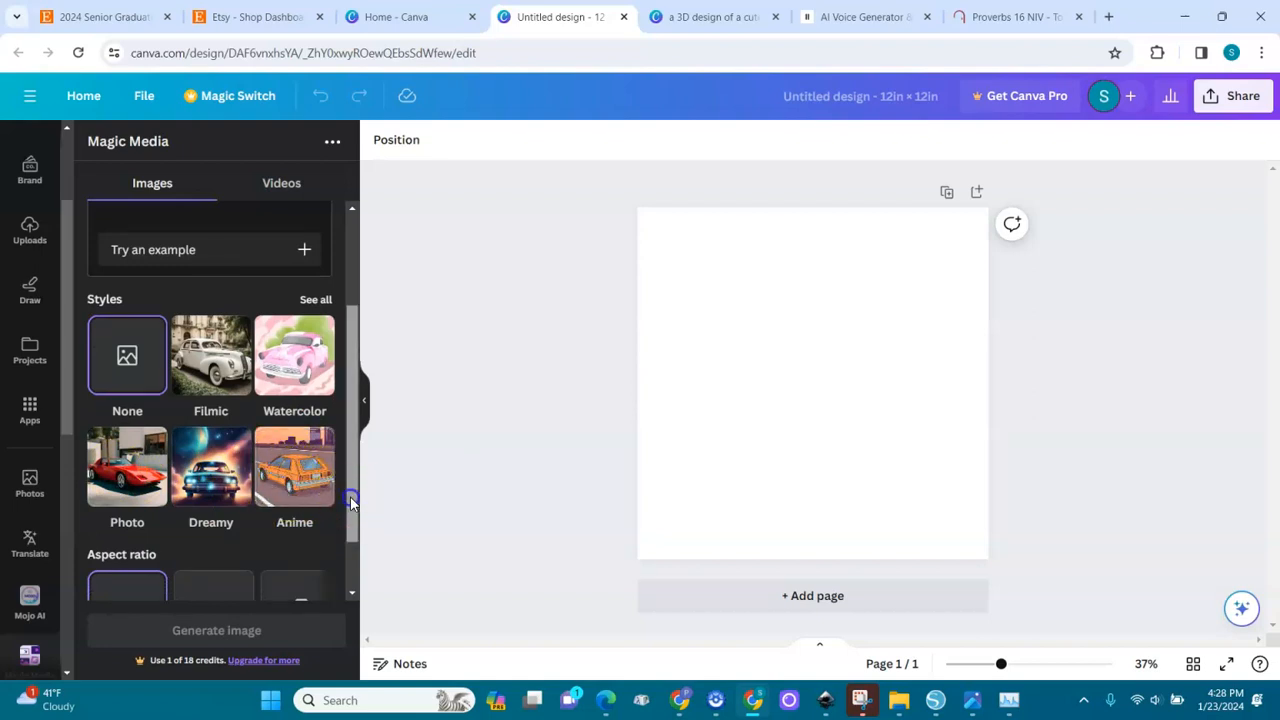
{"action": "left_click_drag", "start_coordinate": [349, 497], "coordinate": [350, 555]}
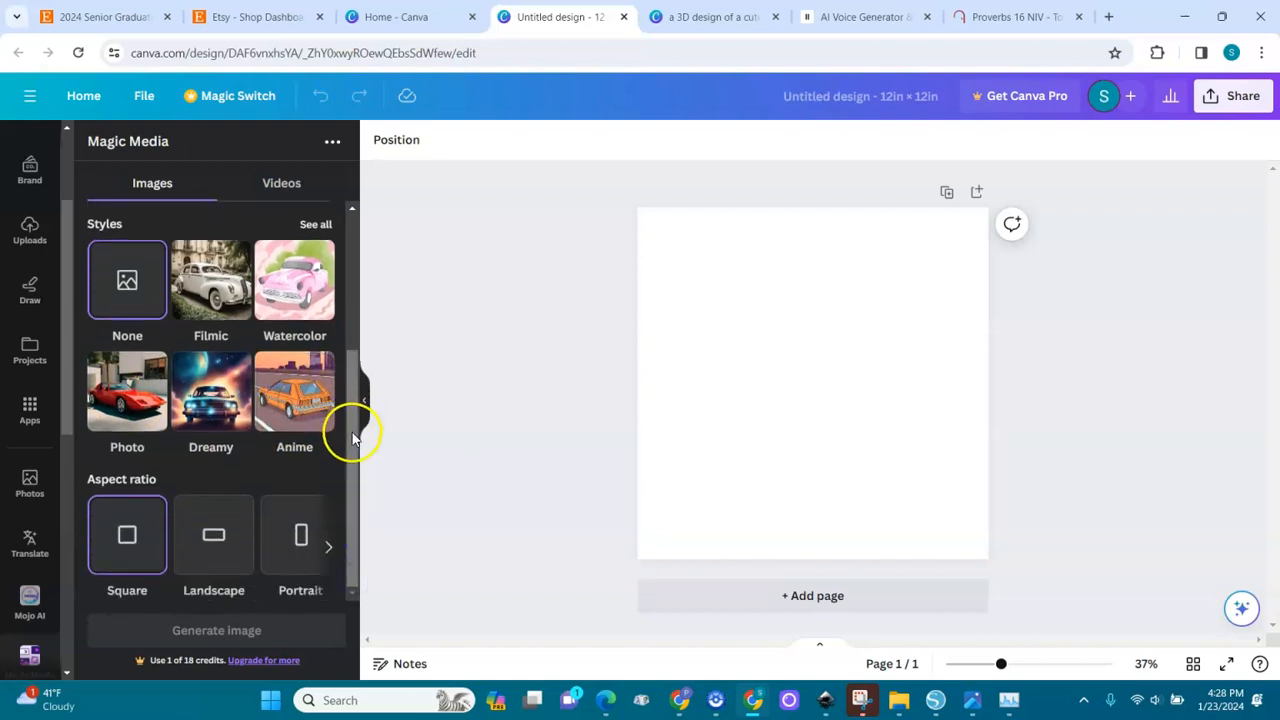
{"action": "scroll", "coordinate": [352, 435], "scroll_direction": "up", "scroll_amount": 2}
Reopen the full style list to examine the Digital art and Fine art styles, and go back to the main styles and aspect ratios
{"action": "left_click", "coordinate": [314, 326]}
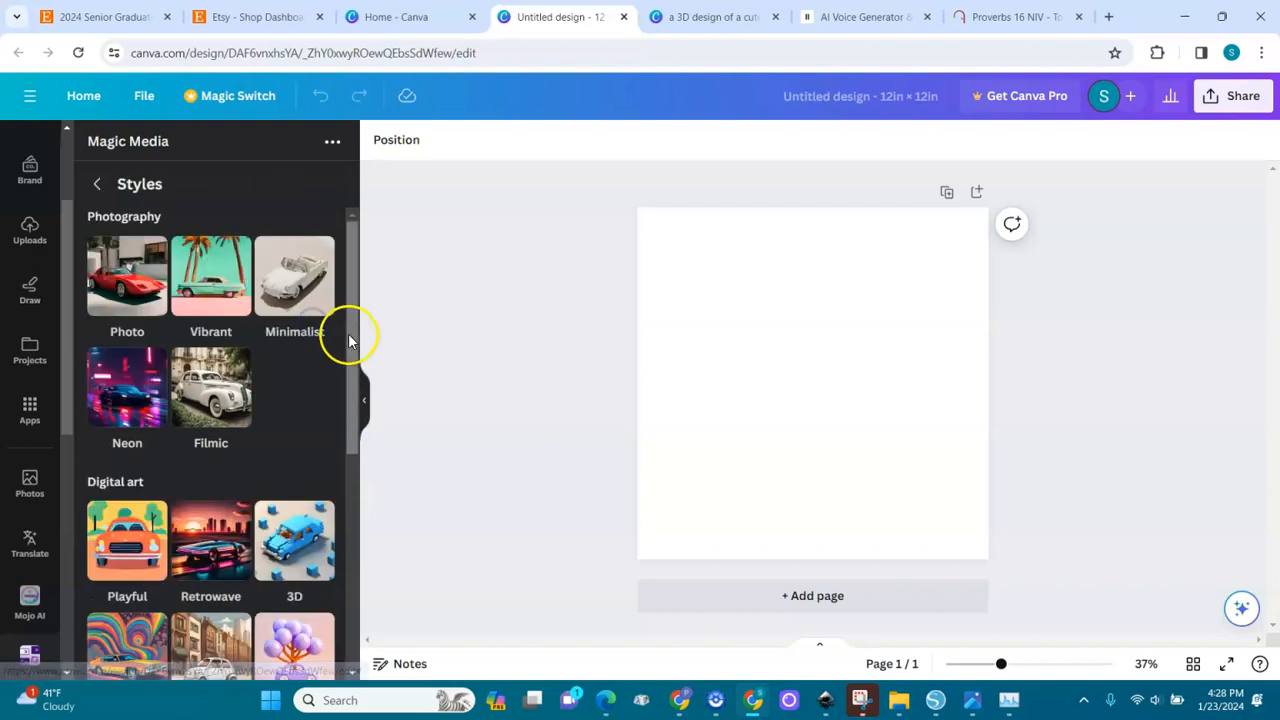
{"action": "left_click_drag", "start_coordinate": [354, 343], "coordinate": [360, 437]}
{"action": "left_click", "coordinate": [137, 370]}
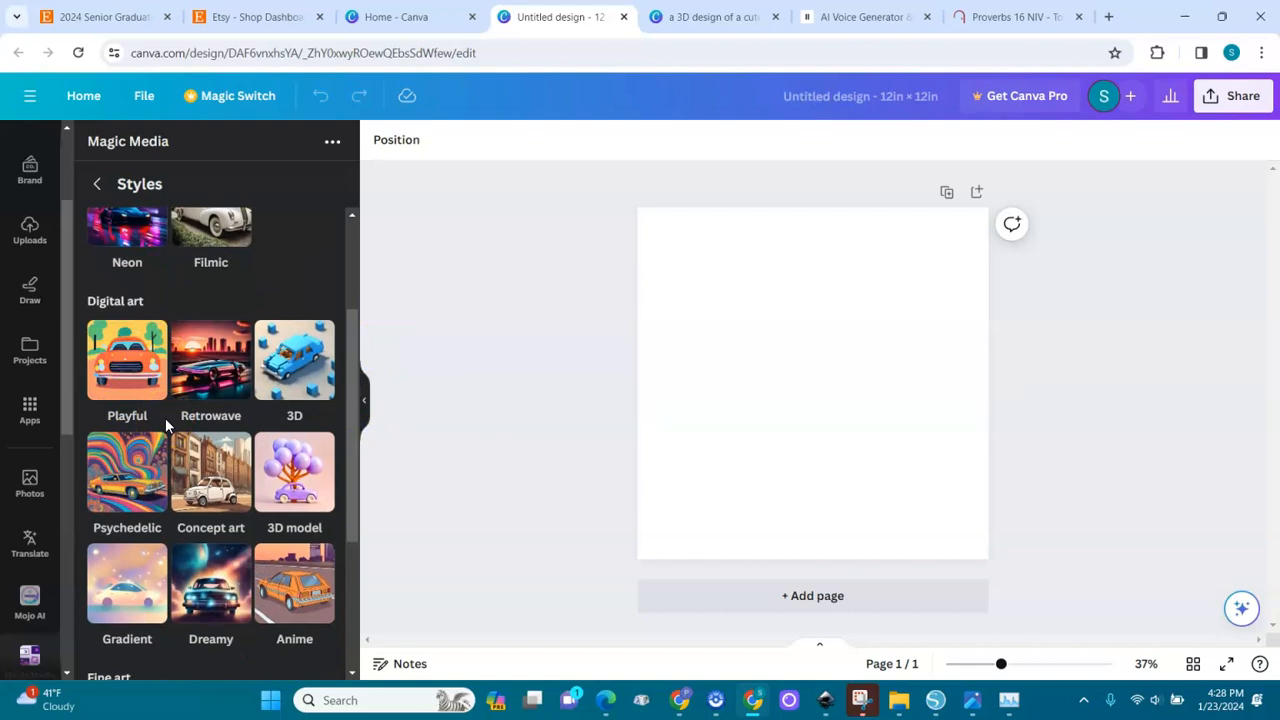
{"action": "left_click", "coordinate": [128, 365]}
{"action": "left_click", "coordinate": [218, 390]}
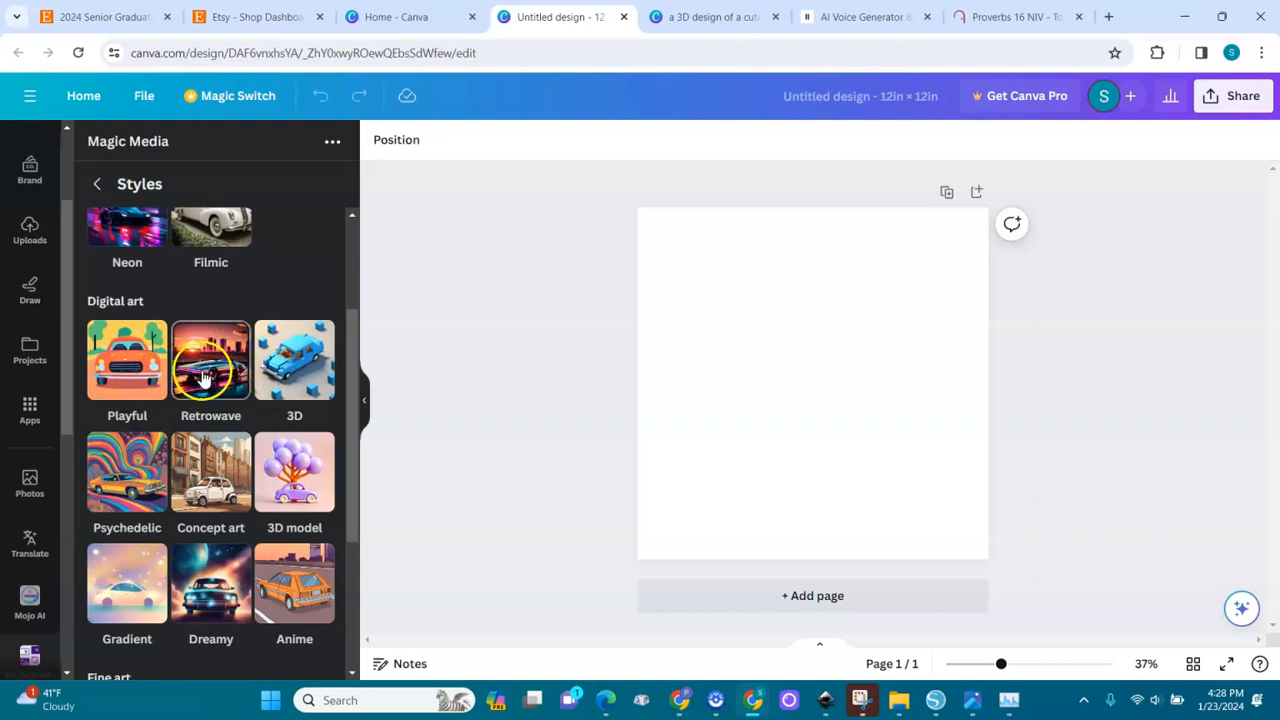
{"action": "left_click", "coordinate": [303, 388]}
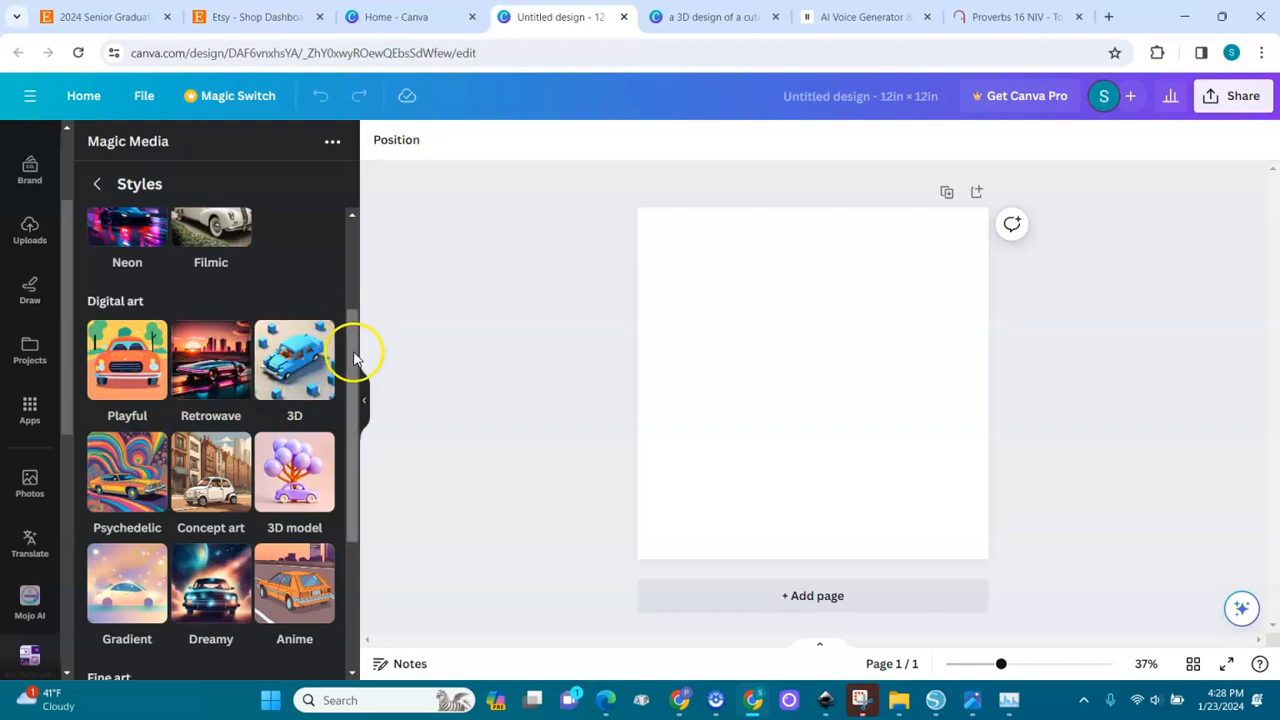
{"action": "scroll", "coordinate": [354, 380], "scroll_direction": "down", "scroll_amount": 2}
{"action": "left_click", "coordinate": [300, 357]}
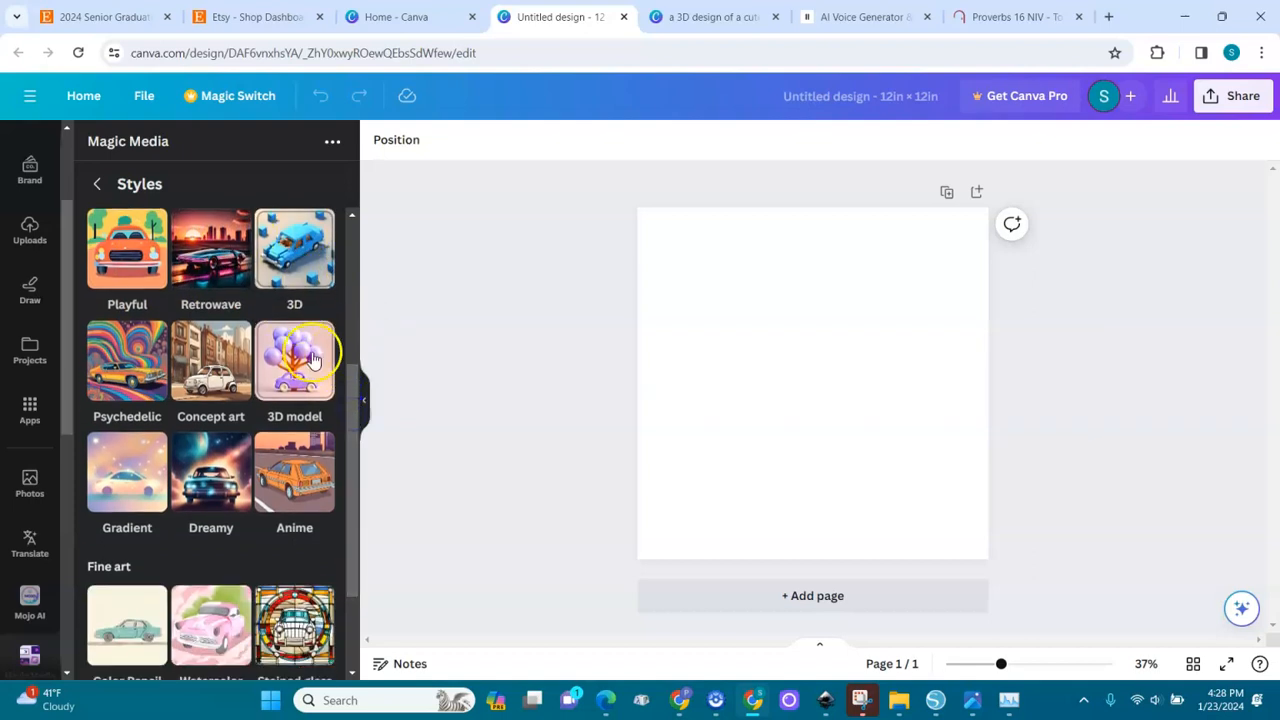
{"action": "left_click", "coordinate": [227, 358]}
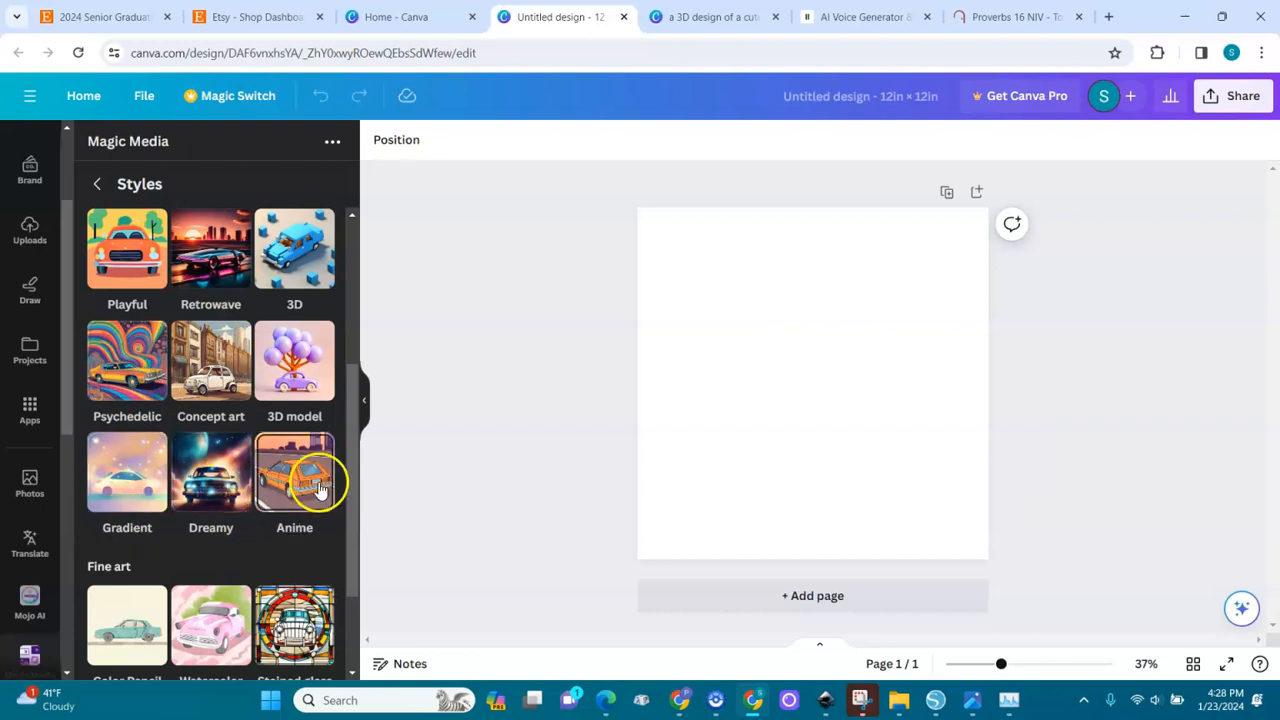
{"action": "left_click_drag", "start_coordinate": [348, 490], "coordinate": [348, 564]}
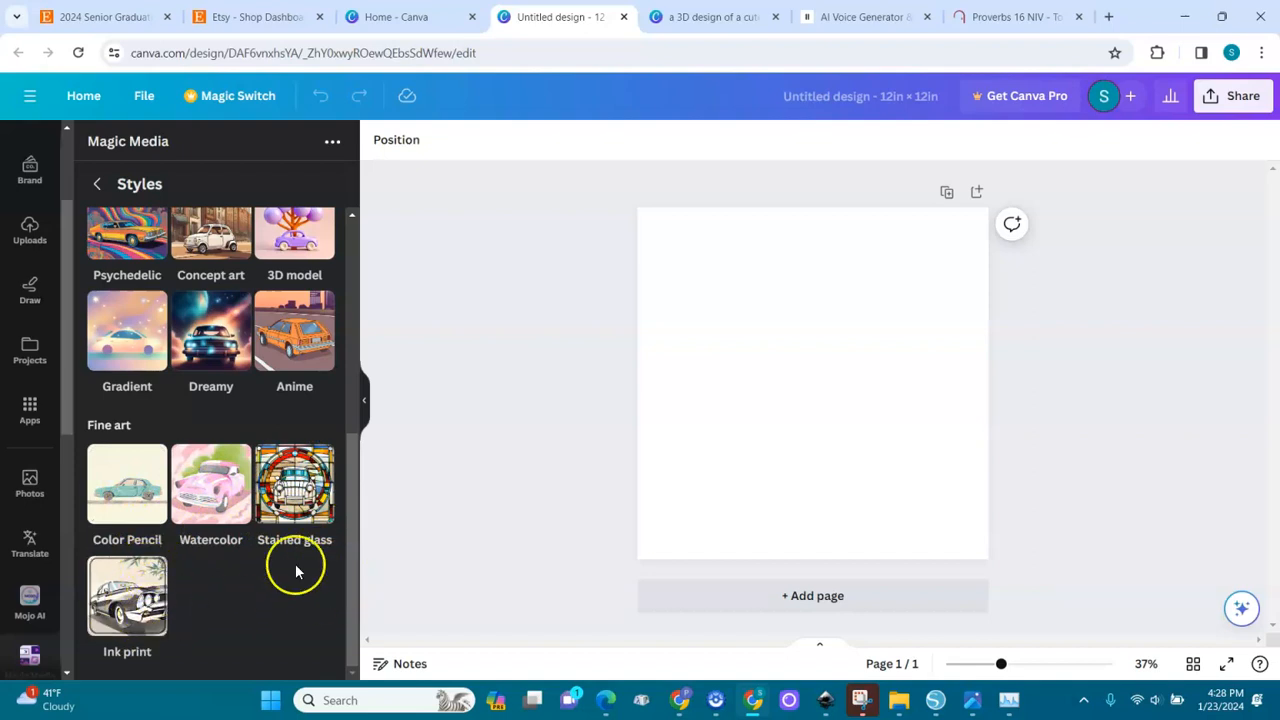
{"action": "left_click_drag", "start_coordinate": [355, 580], "coordinate": [375, 290]}
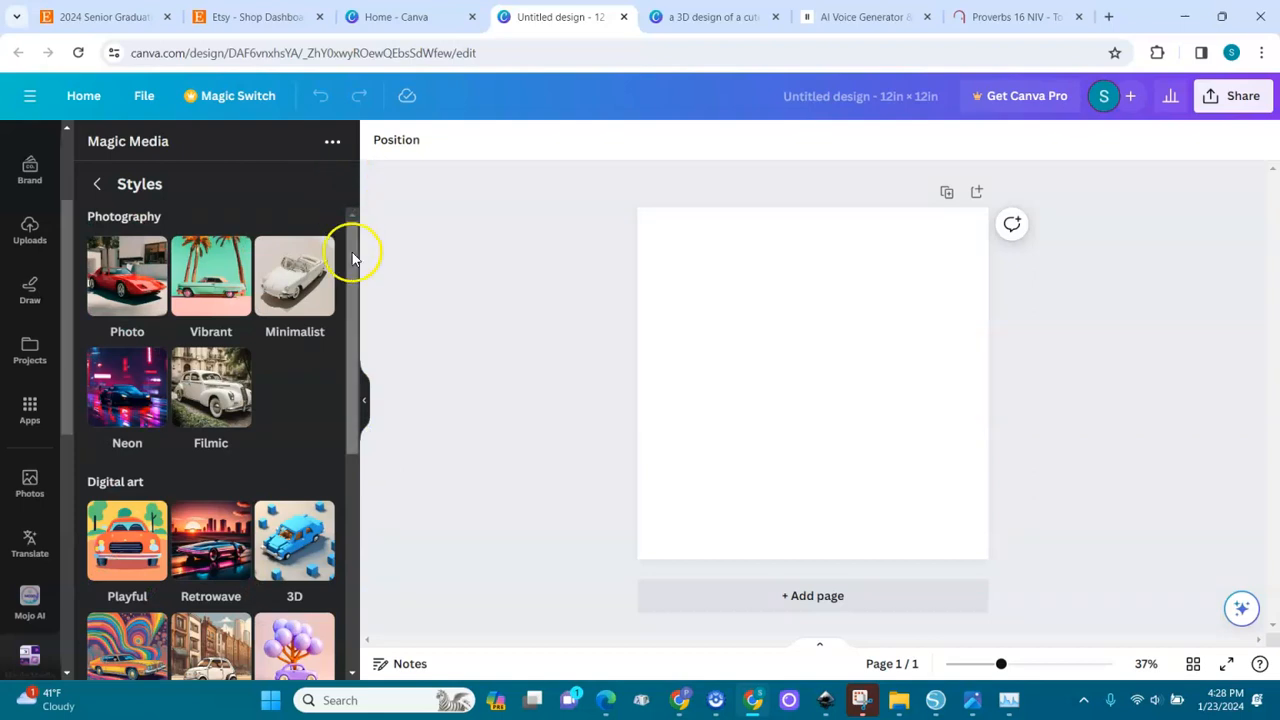
{"action": "left_click", "coordinate": [96, 184]}
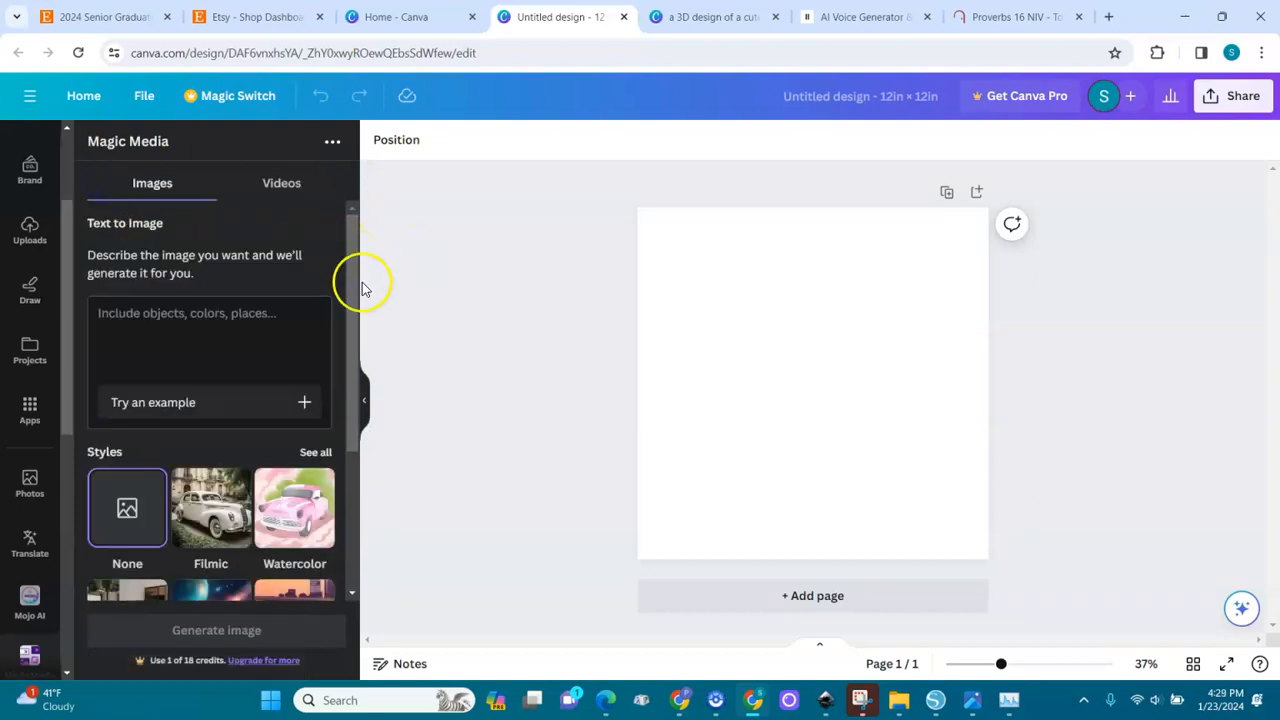
{"action": "left_click_drag", "start_coordinate": [349, 297], "coordinate": [378, 505]}
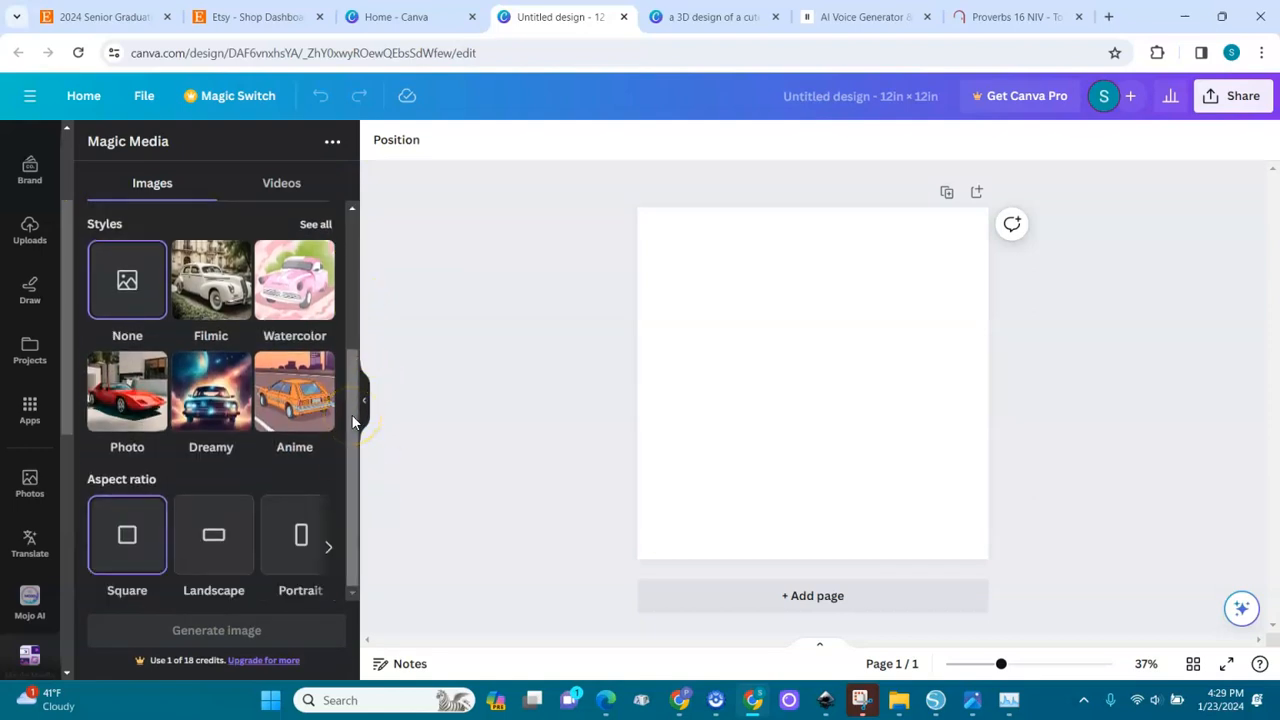
Generate images from the prompt "a vute pitbull dog on a pink pillow,with heart balloons, valentine vibes" with no style
{"action": "left_click", "coordinate": [349, 524]}
{"action": "left_click_drag", "start_coordinate": [348, 507], "coordinate": [346, 369]}
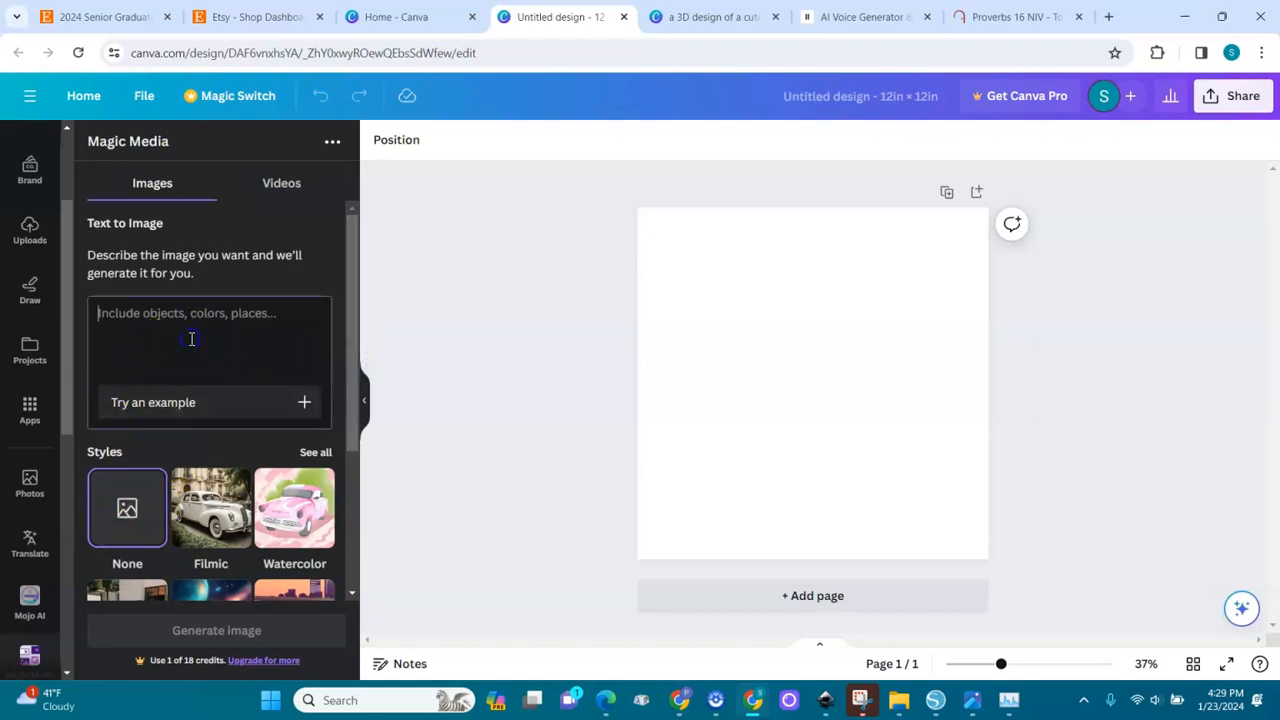
{"action": "type", "text": "a"}
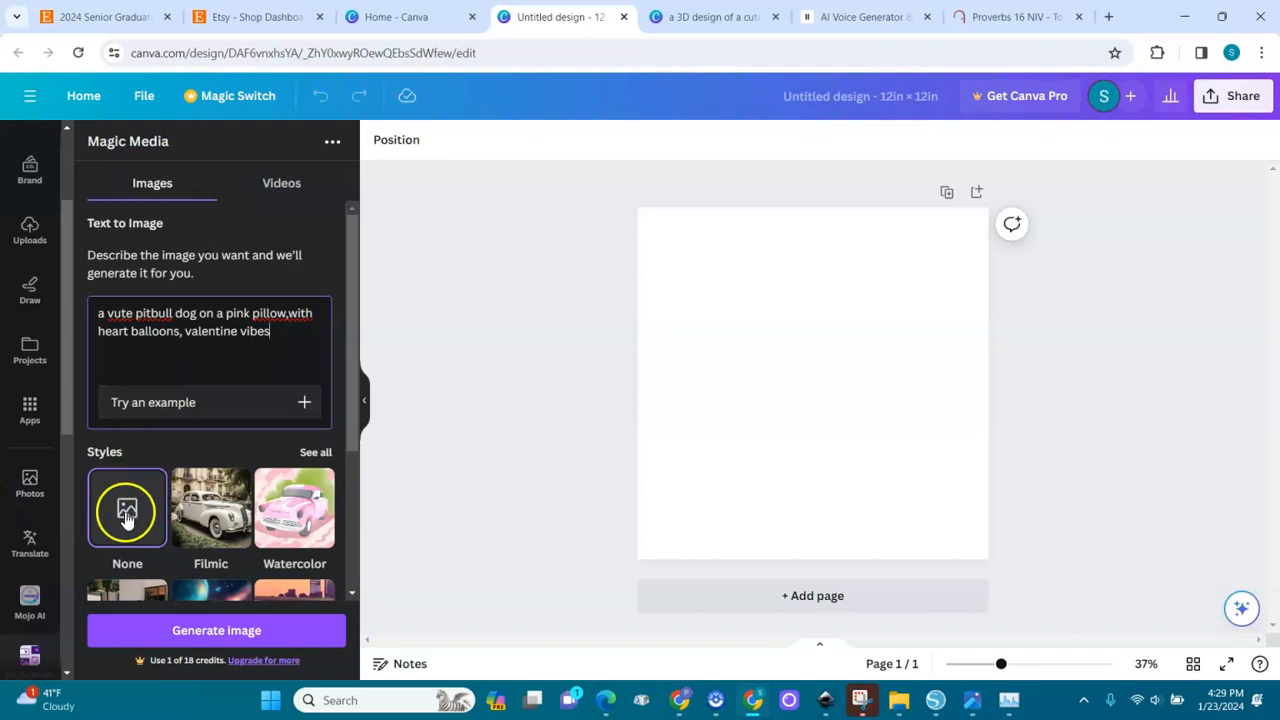
{"action": "left_click", "coordinate": [214, 630]}
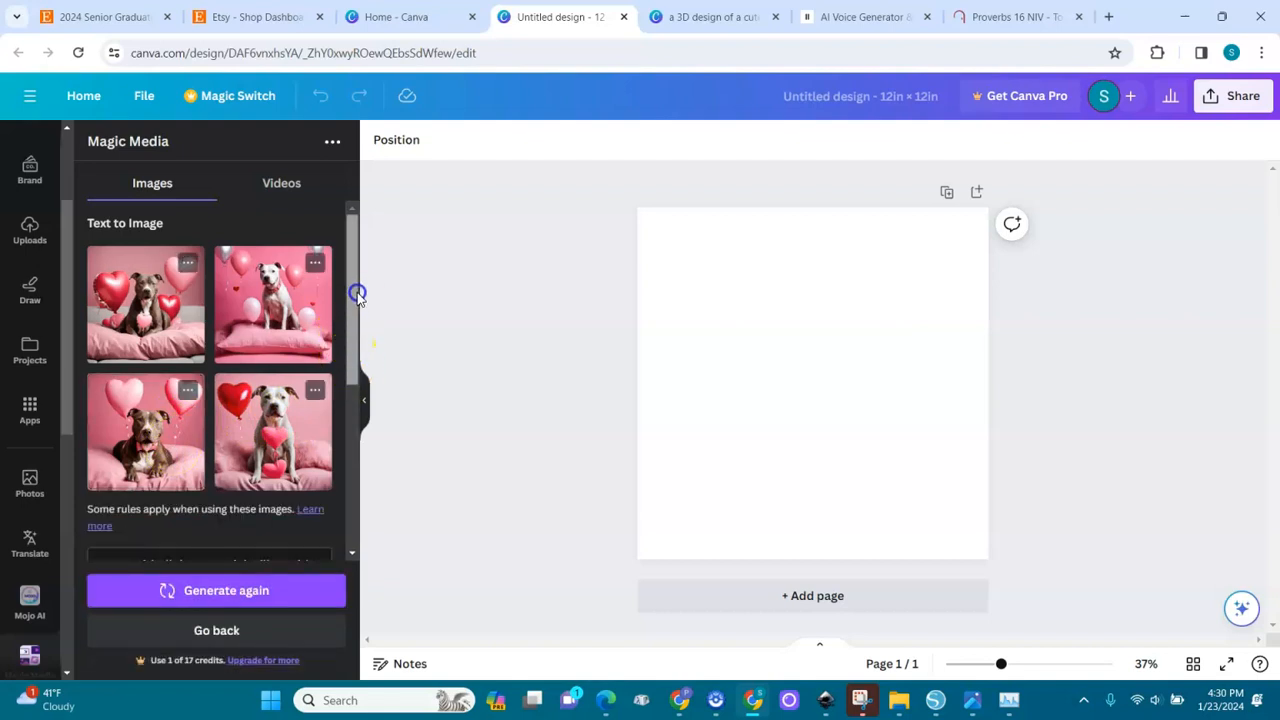
Place the generated image of the brown pitbull between red and pink heart balloons on page 1 and set it as background
{"action": "left_click", "coordinate": [153, 315]}
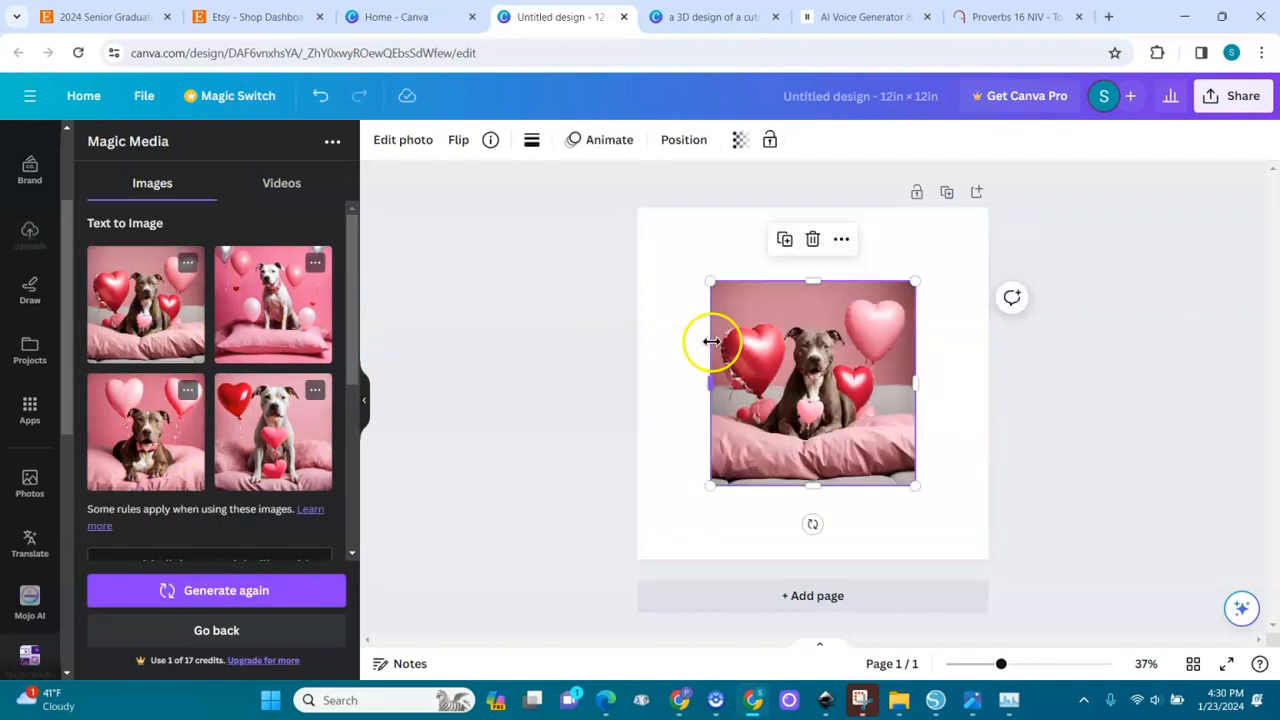
{"action": "right_click", "coordinate": [792, 342]}
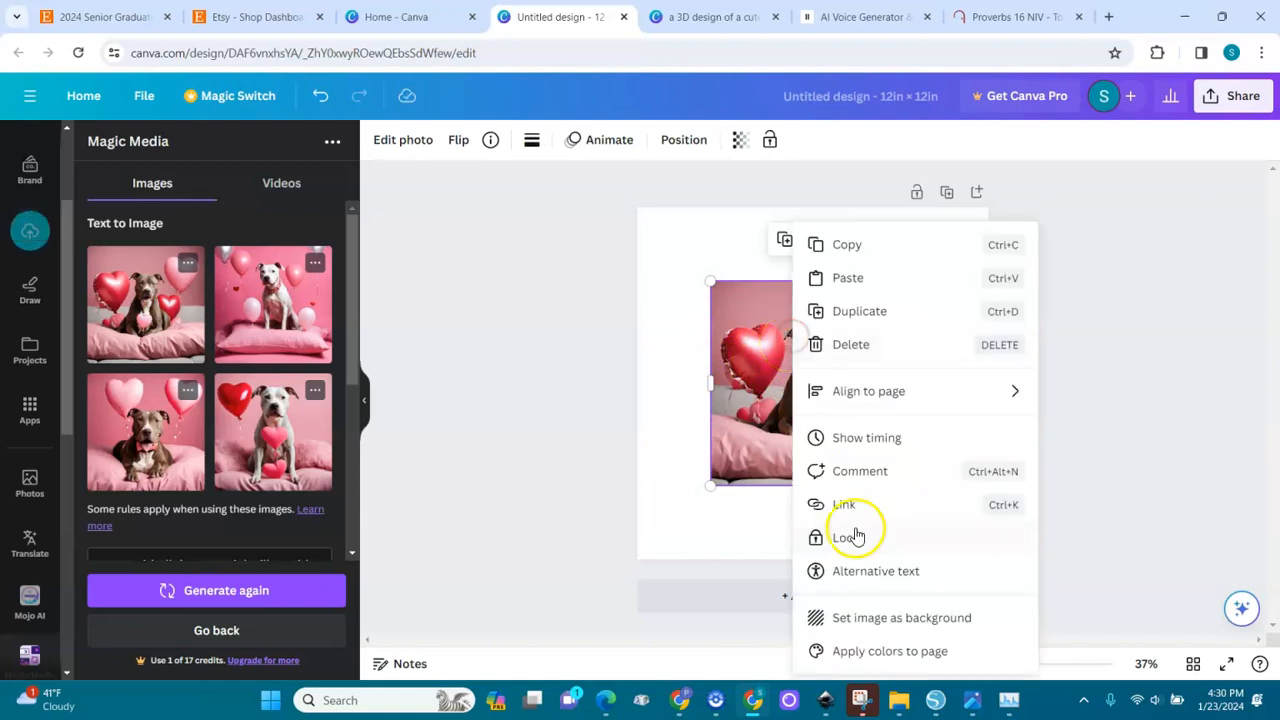
{"action": "left_click", "coordinate": [866, 616]}
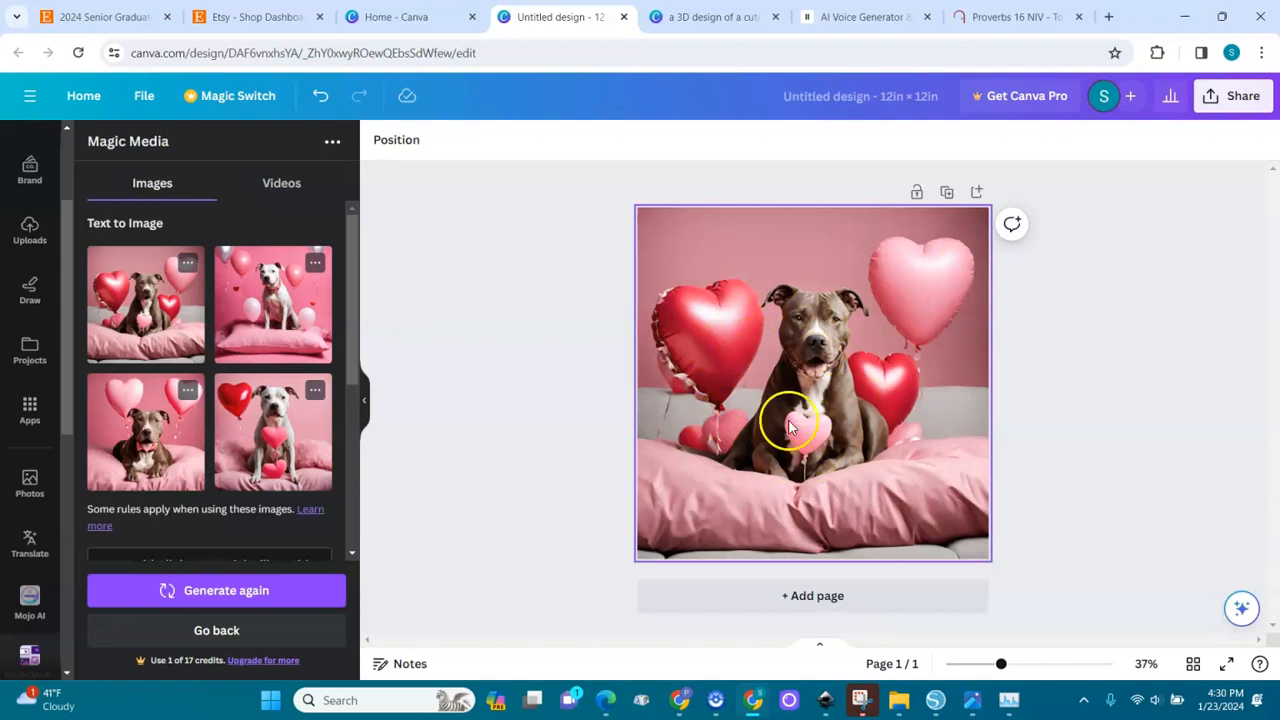
Add a second page and place the generated image of the white pitbull on a pink pillow on it
{"action": "left_click", "coordinate": [766, 595]}
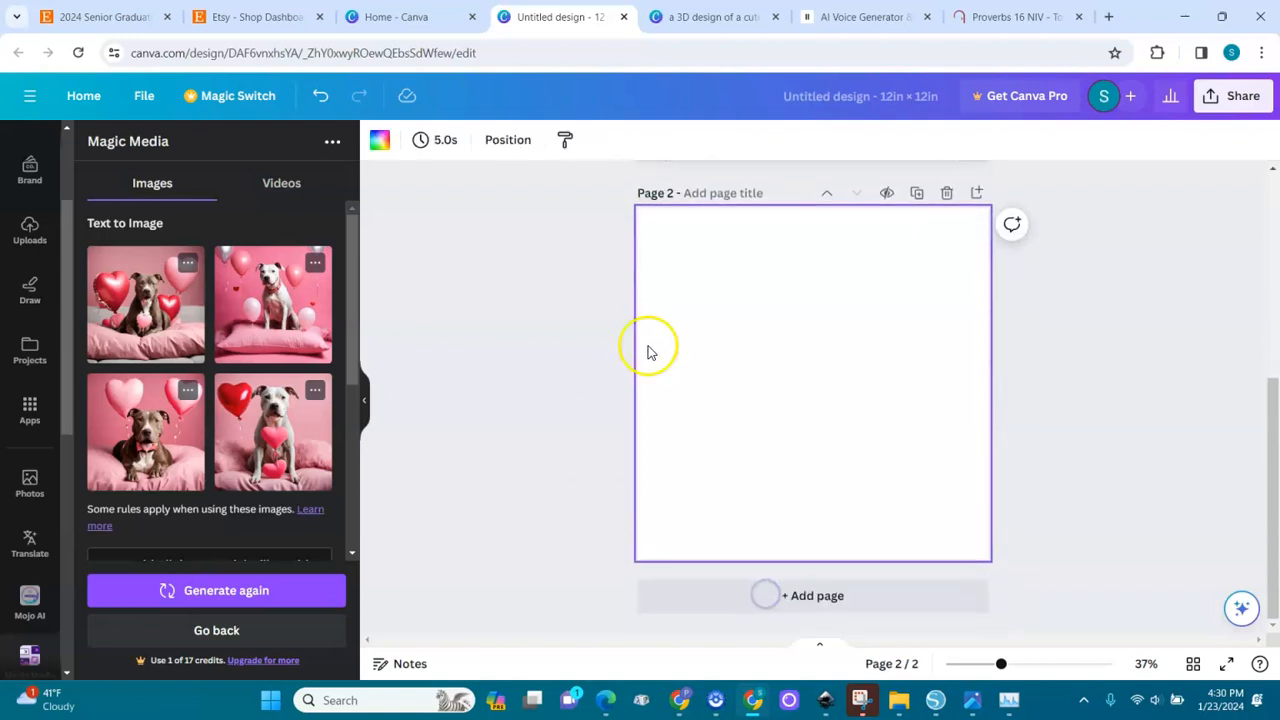
{"action": "left_click", "coordinate": [273, 296]}
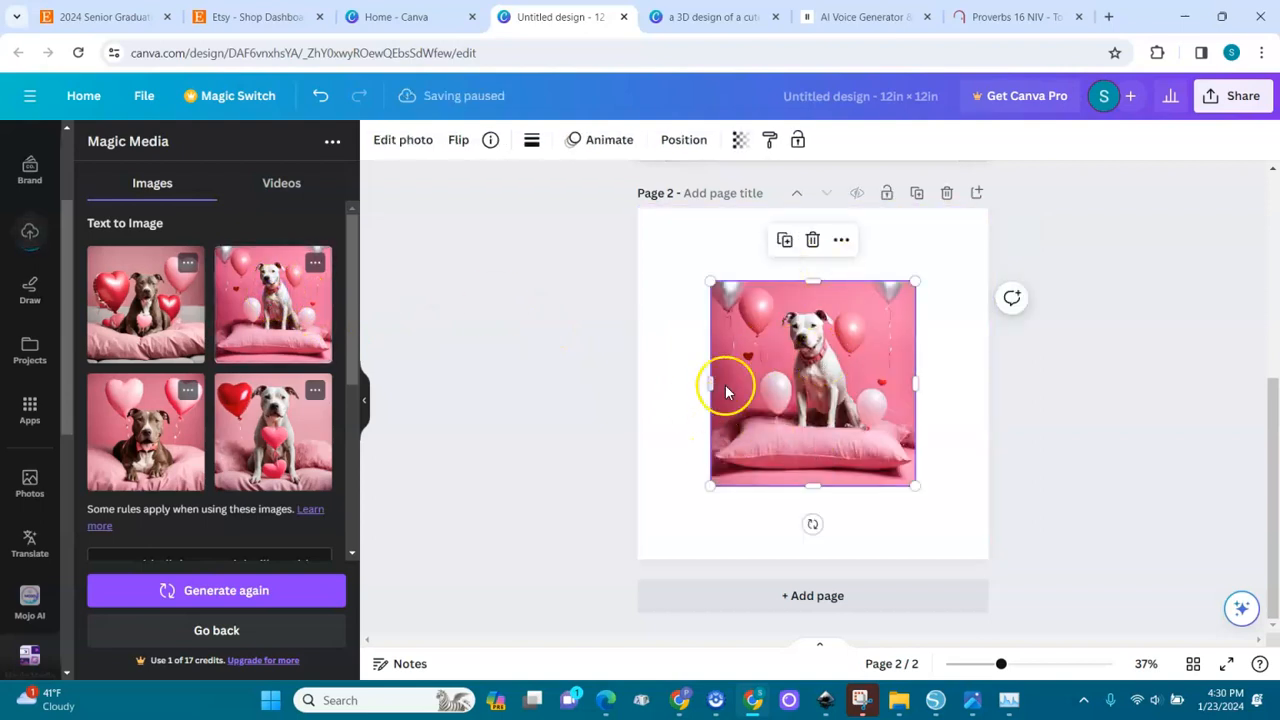
Check the uploads for the generated dog images, and return to Magic Media to review the prompt and the full style list
{"action": "left_click", "coordinate": [28, 238]}
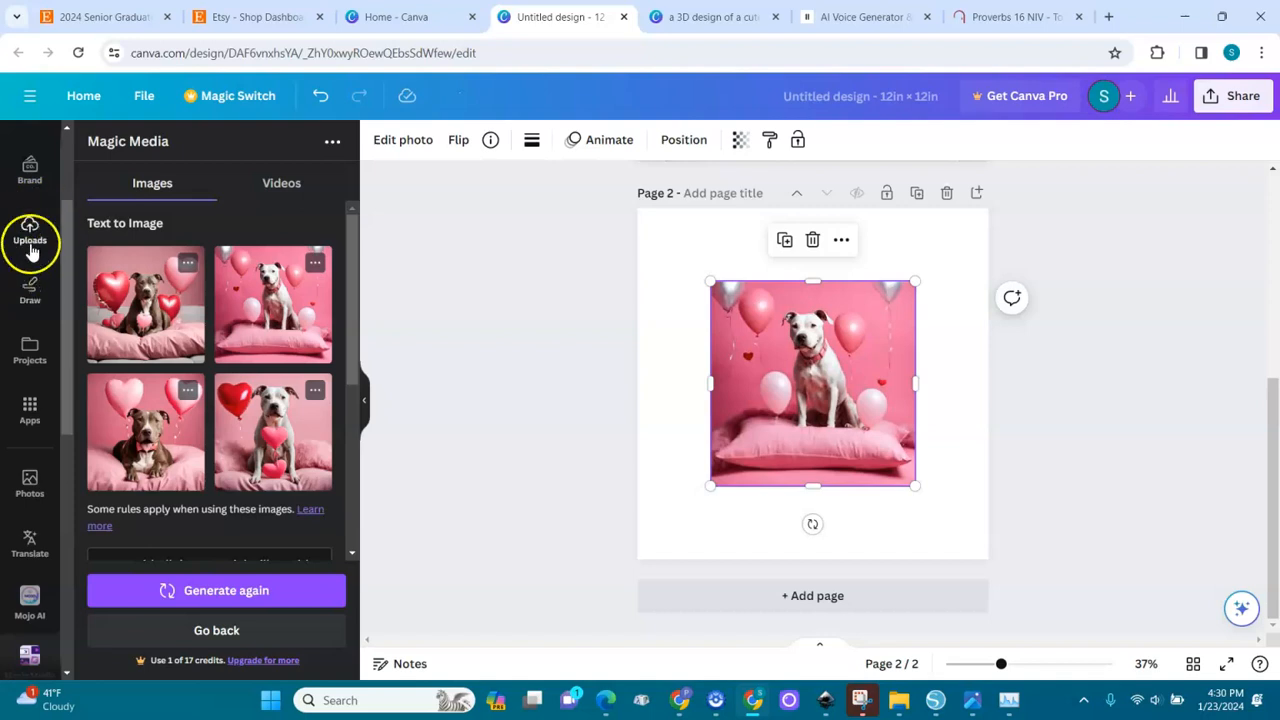
{"action": "left_click", "coordinate": [29, 236]}
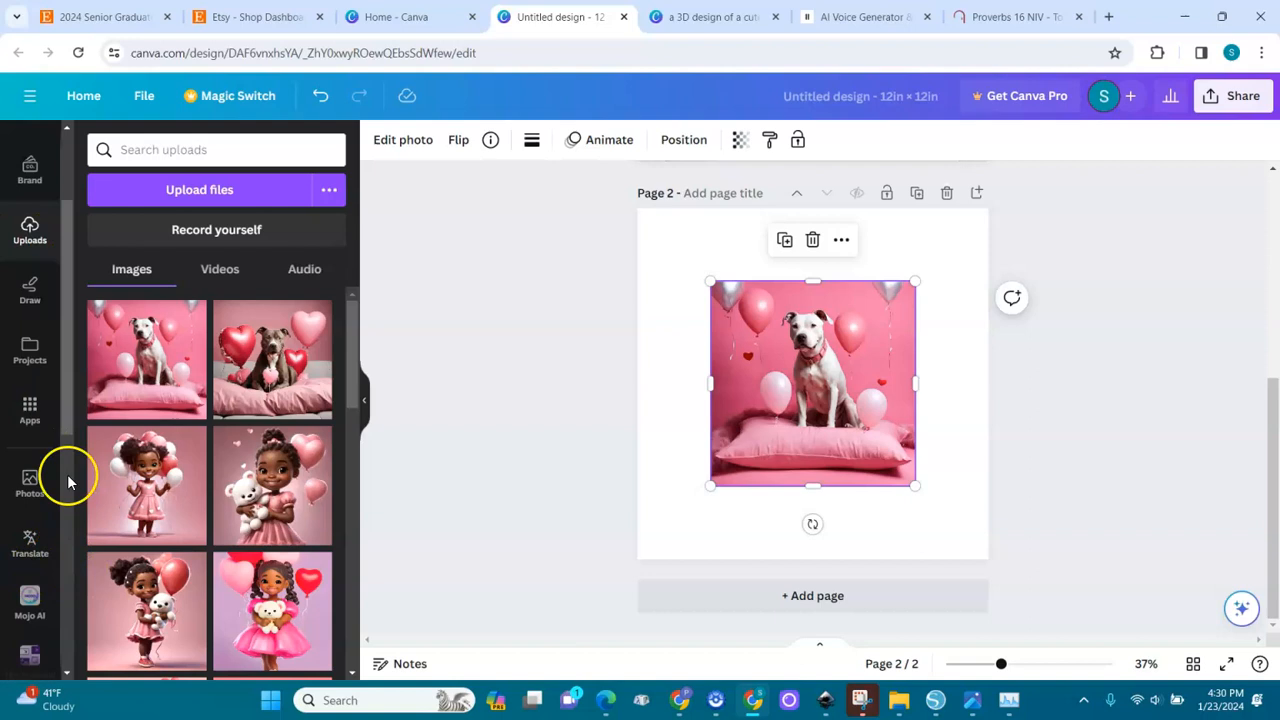
{"action": "left_click", "coordinate": [30, 408]}
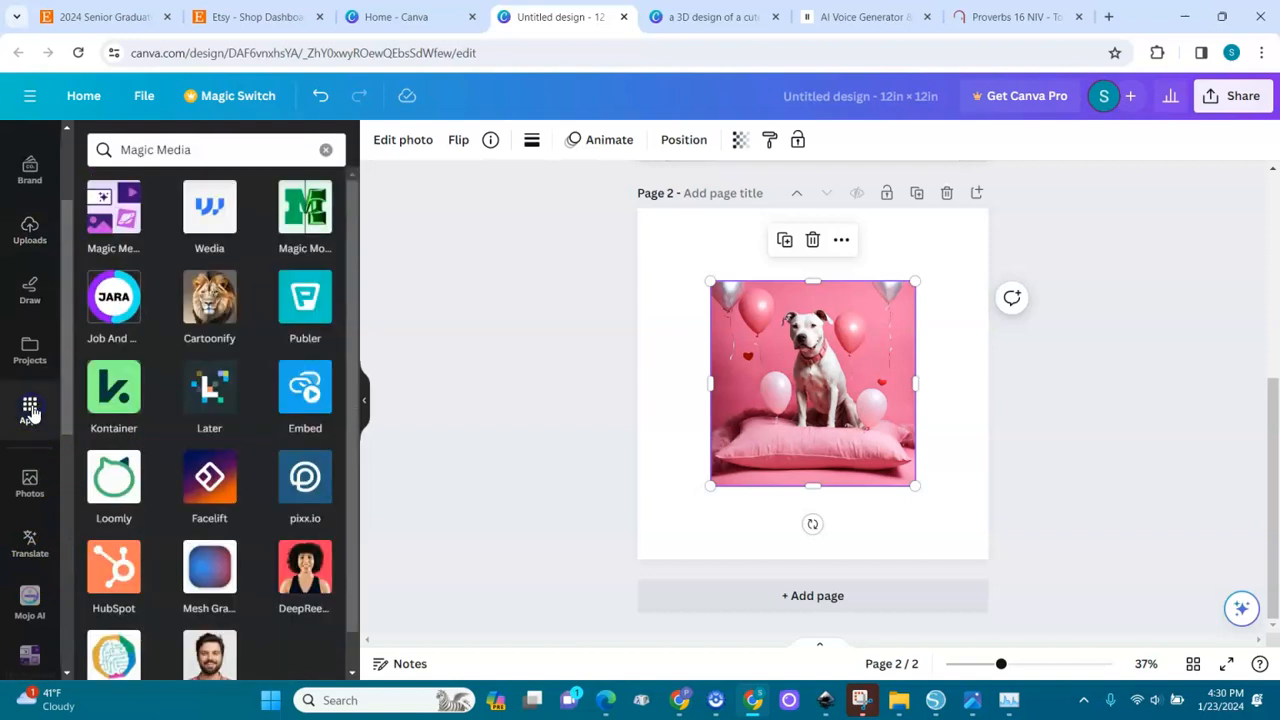
{"action": "left_click", "coordinate": [107, 238]}
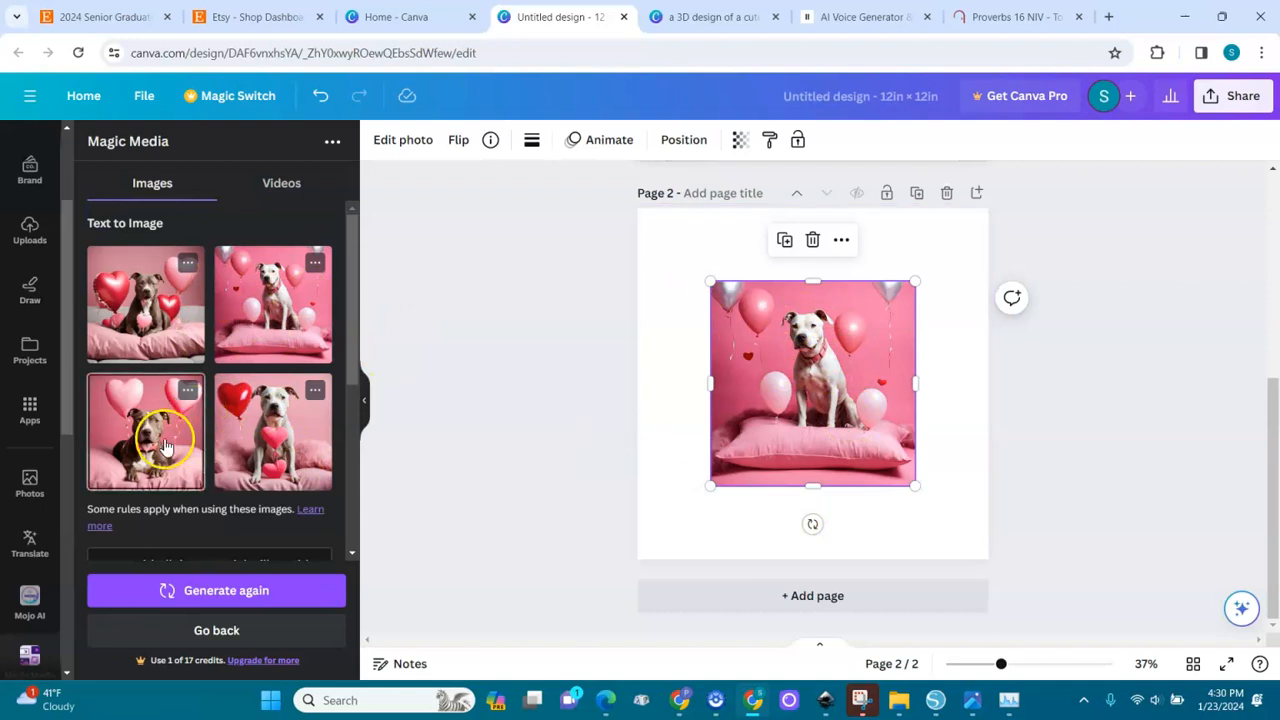
{"action": "left_click_drag", "start_coordinate": [351, 366], "coordinate": [354, 517]}
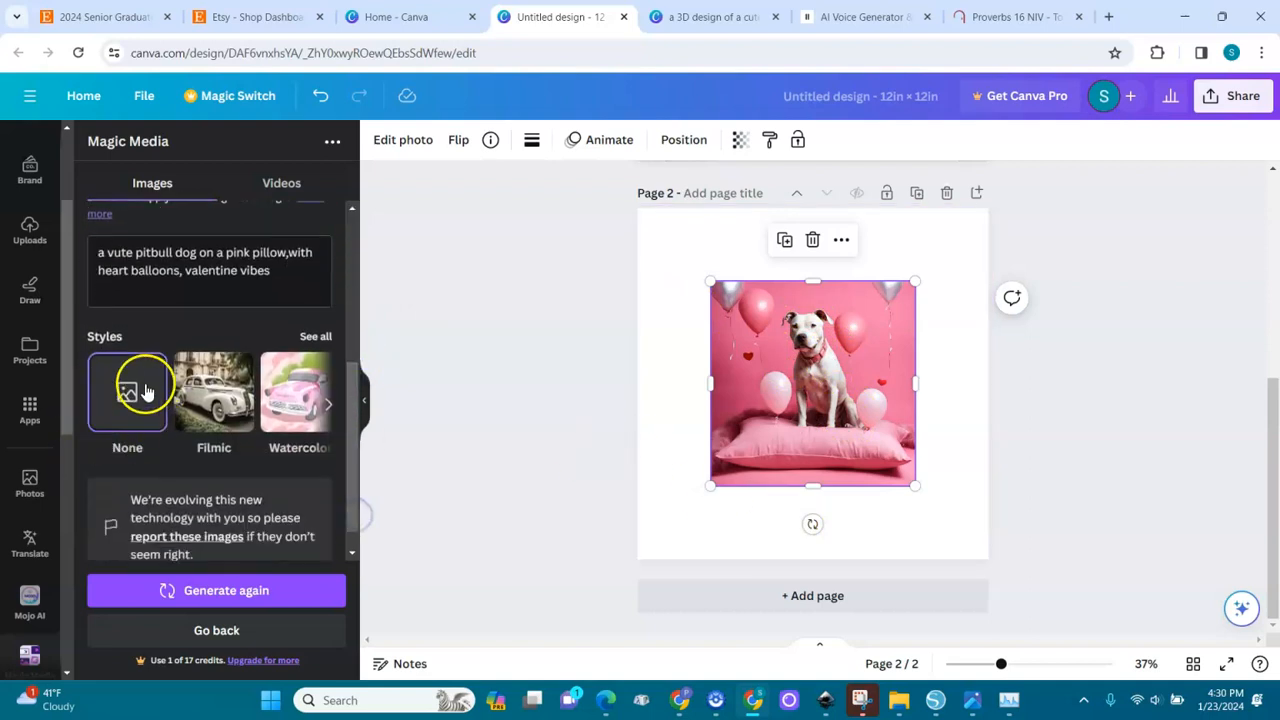
{"action": "mouse_move", "coordinate": [352, 445]}
{"action": "left_mouse_down"}
{"action": "mouse_move", "coordinate": [357, 323]}
{"action": "mouse_move", "coordinate": [354, 457]}
{"action": "left_mouse_up"}
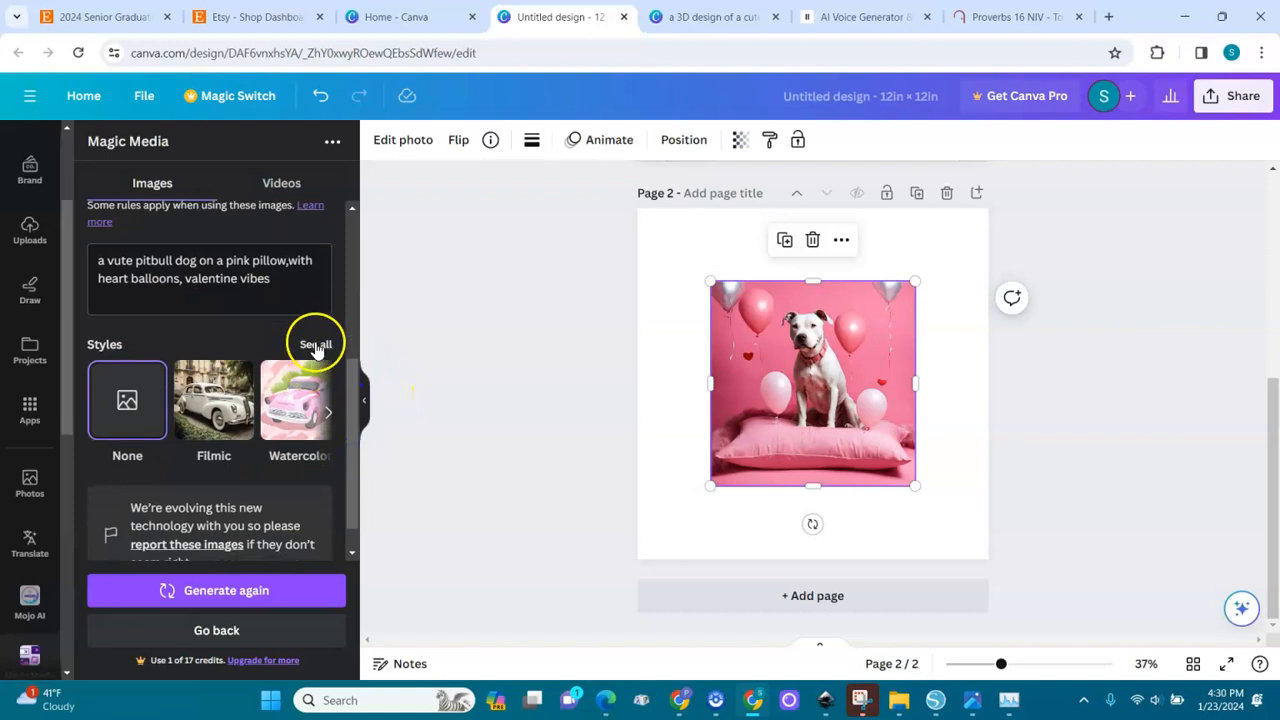
{"action": "left_click", "coordinate": [315, 345]}
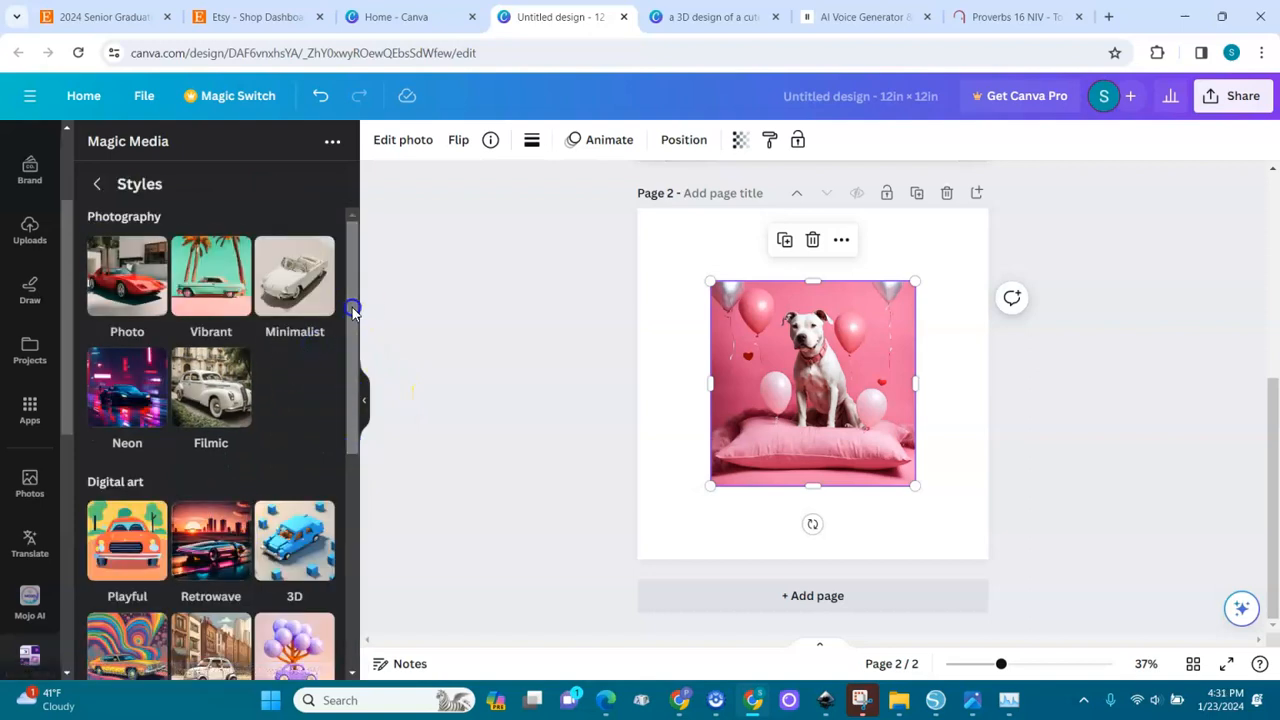
{"action": "left_click", "coordinate": [98, 184]}
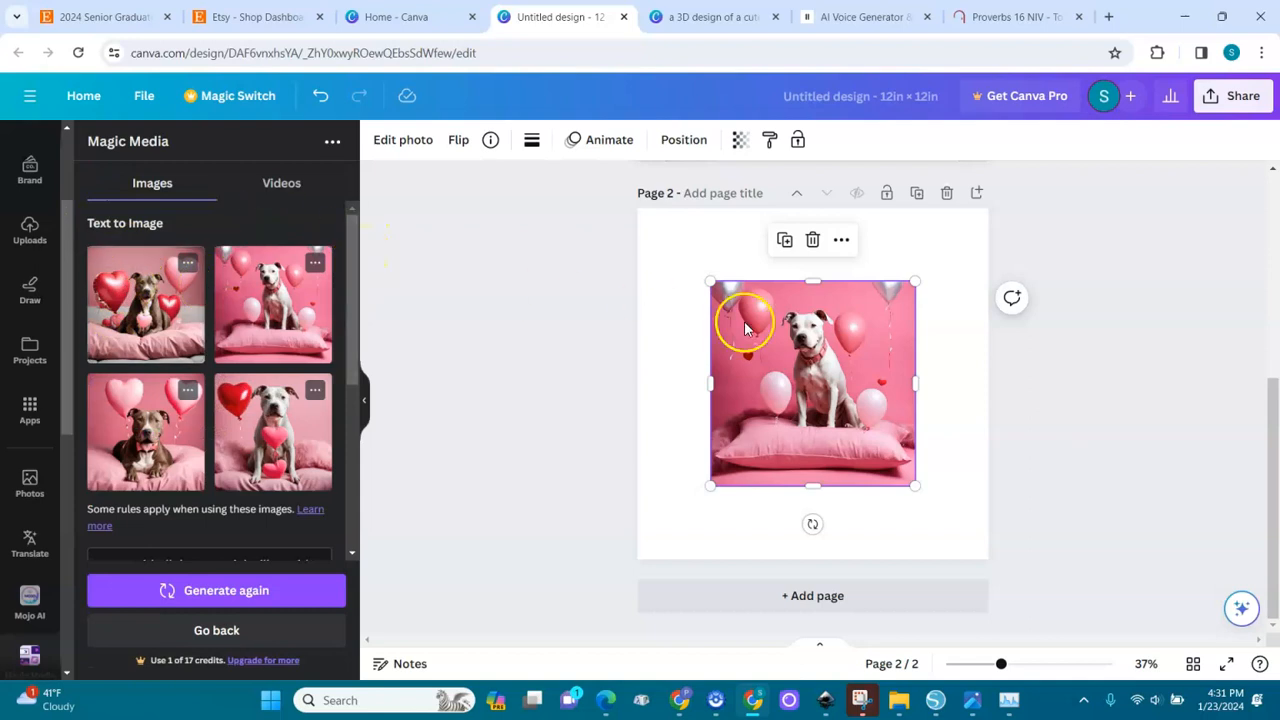
Delete the dog image from page 2 and generate new images with "a cute chibi pitbull dog on a pink pillow,with heart balloons, valentine vibes"
{"action": "left_click", "coordinate": [812, 240]}
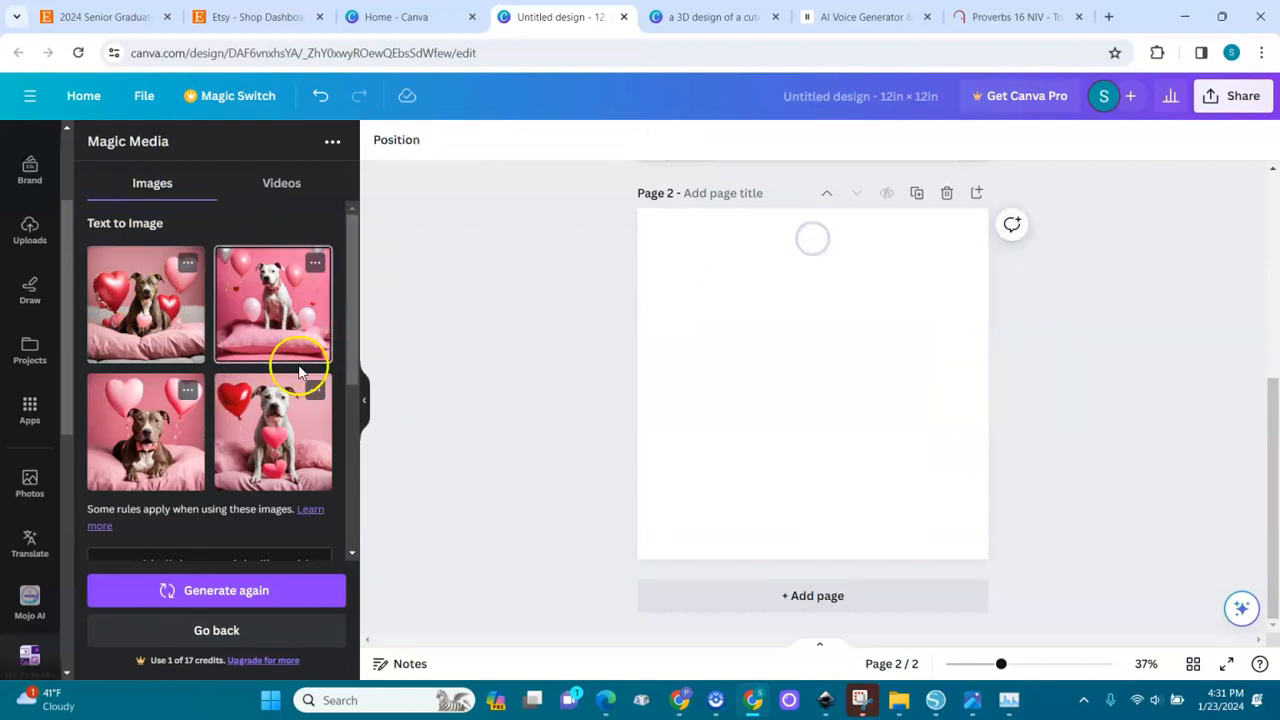
{"action": "left_click_drag", "start_coordinate": [351, 322], "coordinate": [351, 385]}
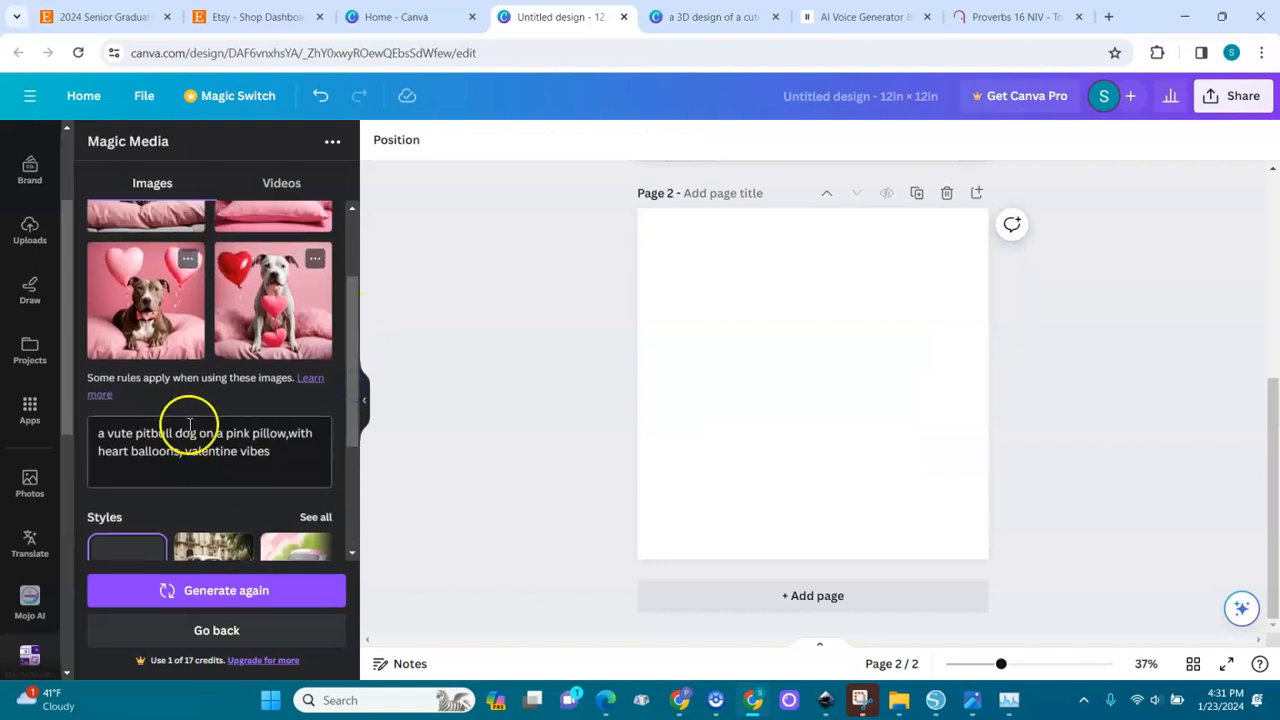
{"action": "left_click", "coordinate": [114, 432]}
{"action": "key", "text": "BackSpace"}
{"action": "type", "text": "c"}
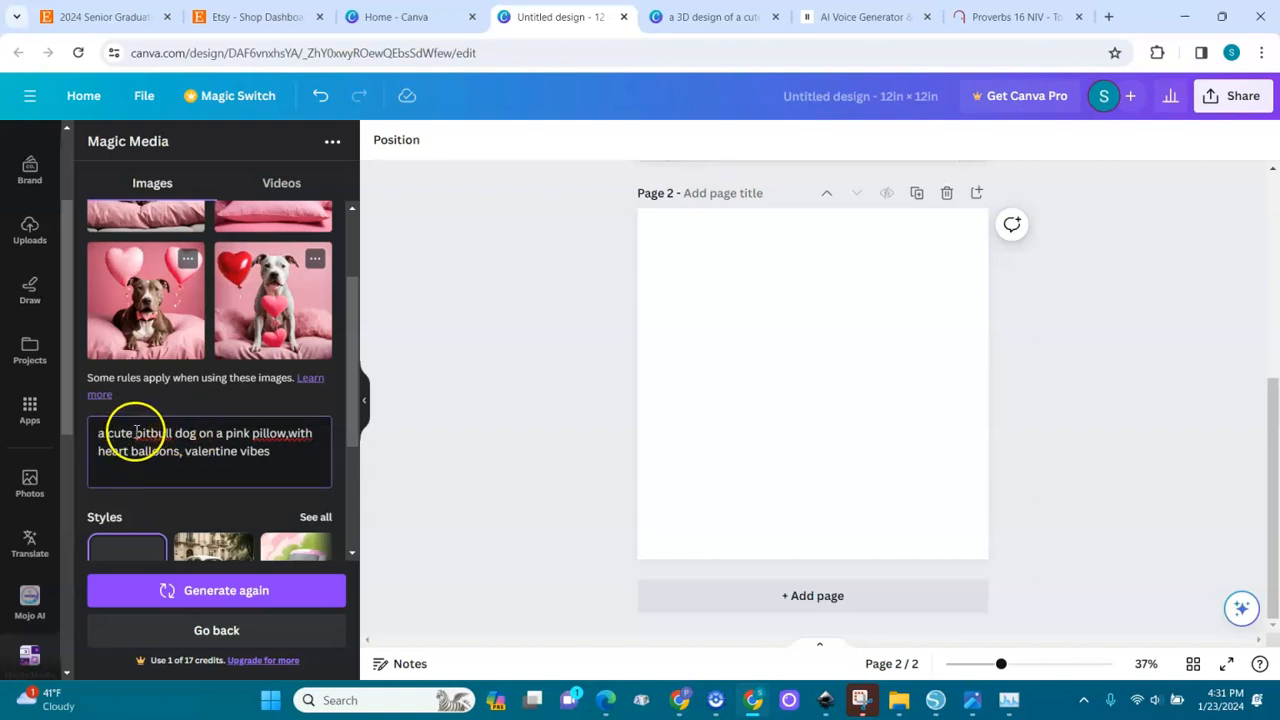
{"action": "type", "text": " chibi"}
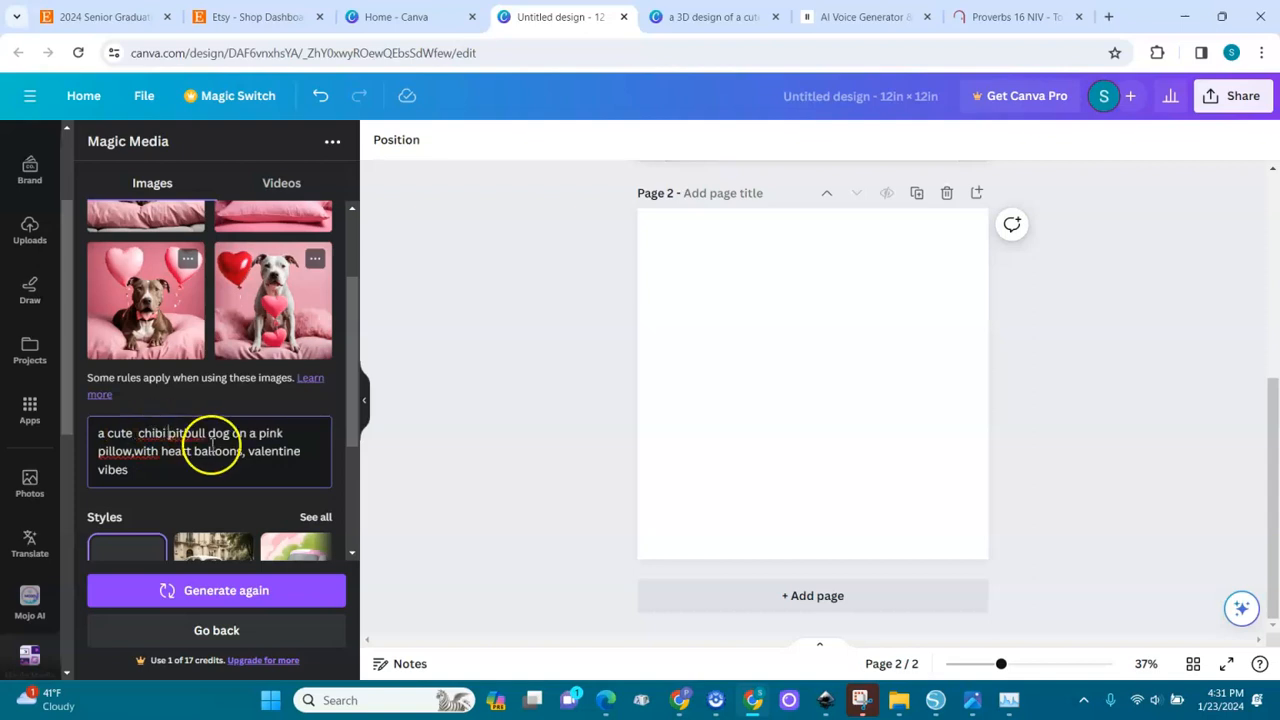
{"action": "left_click_drag", "start_coordinate": [351, 429], "coordinate": [355, 458]}
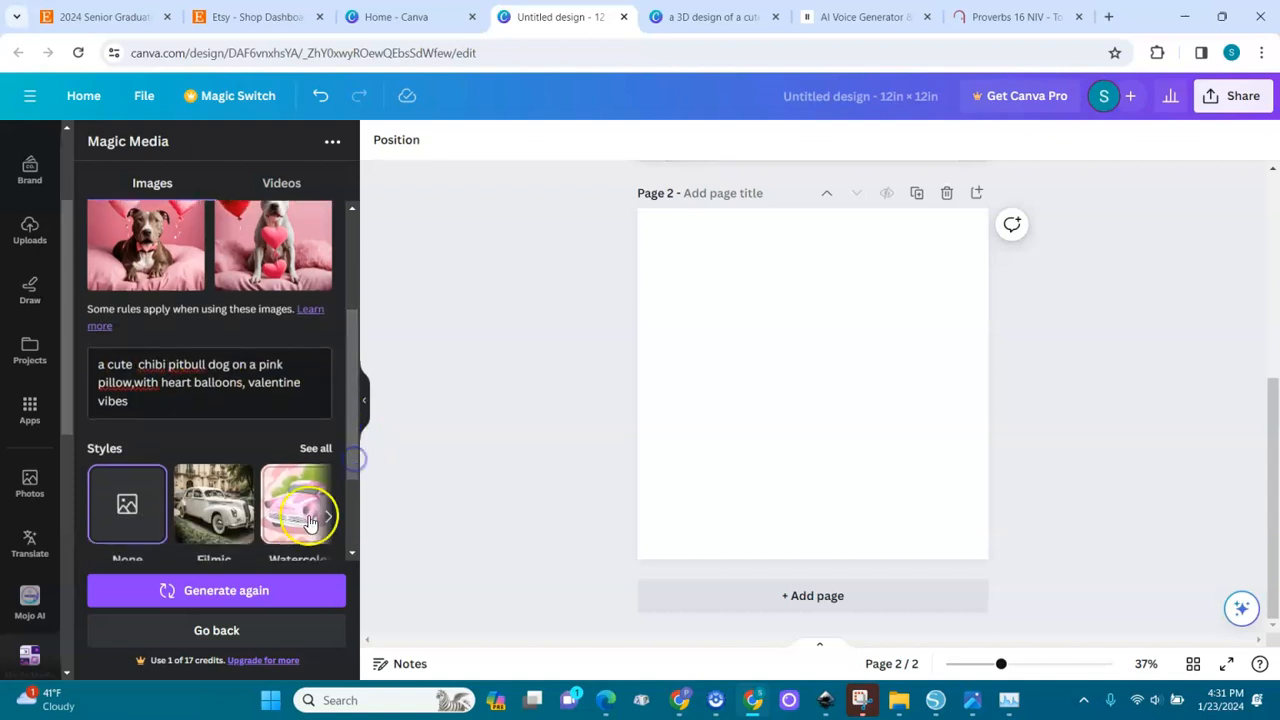
{"action": "left_click", "coordinate": [251, 590]}
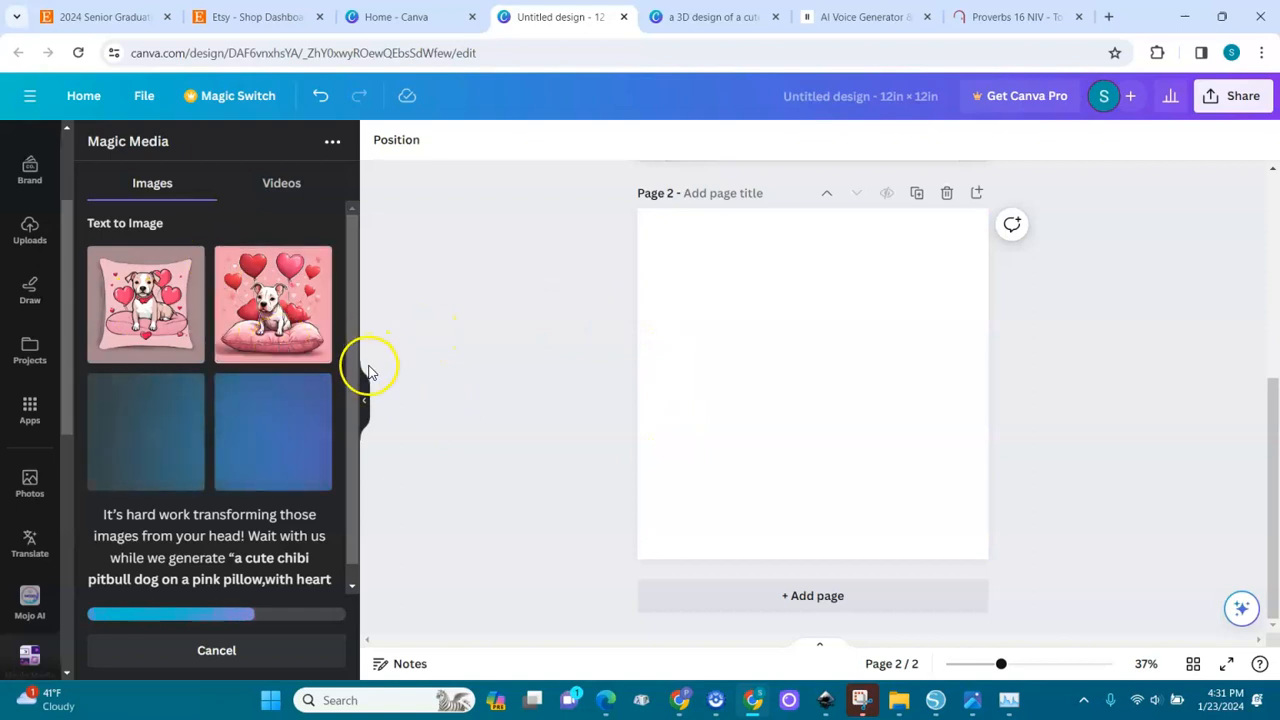
Place the cartoon white pitbull on a pillow with heart balloons on page 2 and set it as the page background
{"action": "left_click", "coordinate": [351, 427]}
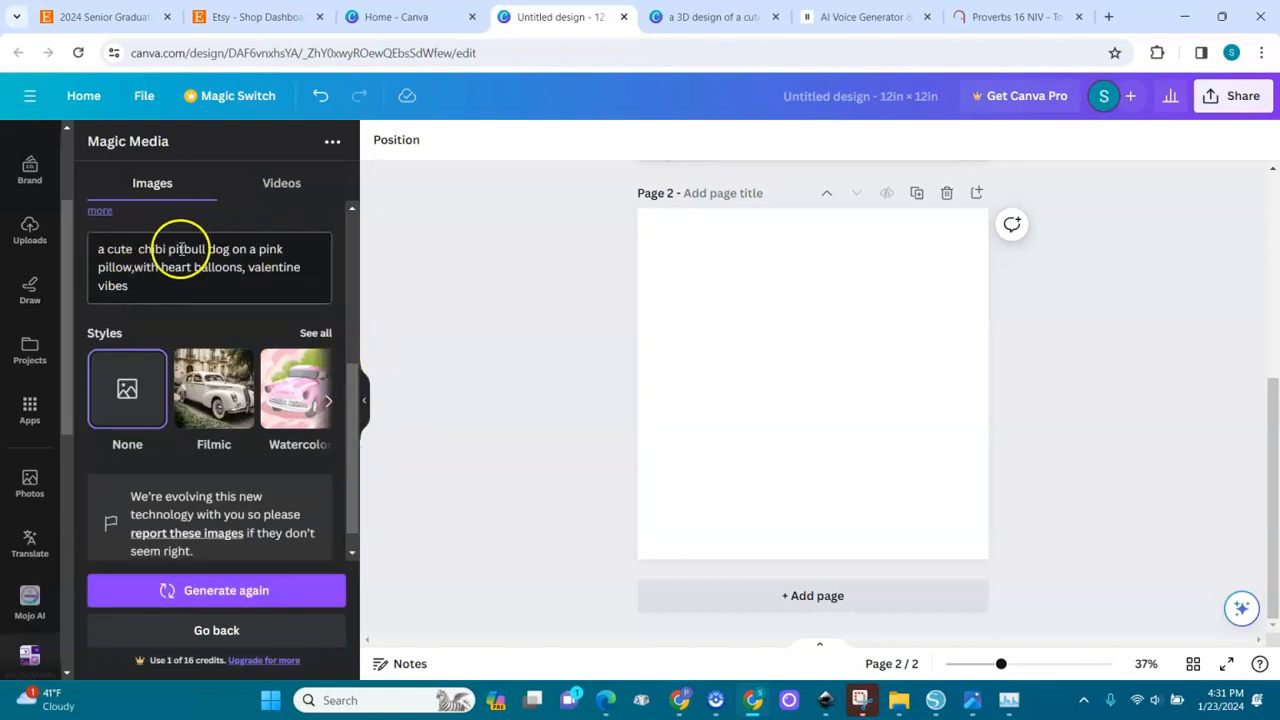
{"action": "left_click_drag", "start_coordinate": [355, 392], "coordinate": [358, 225]}
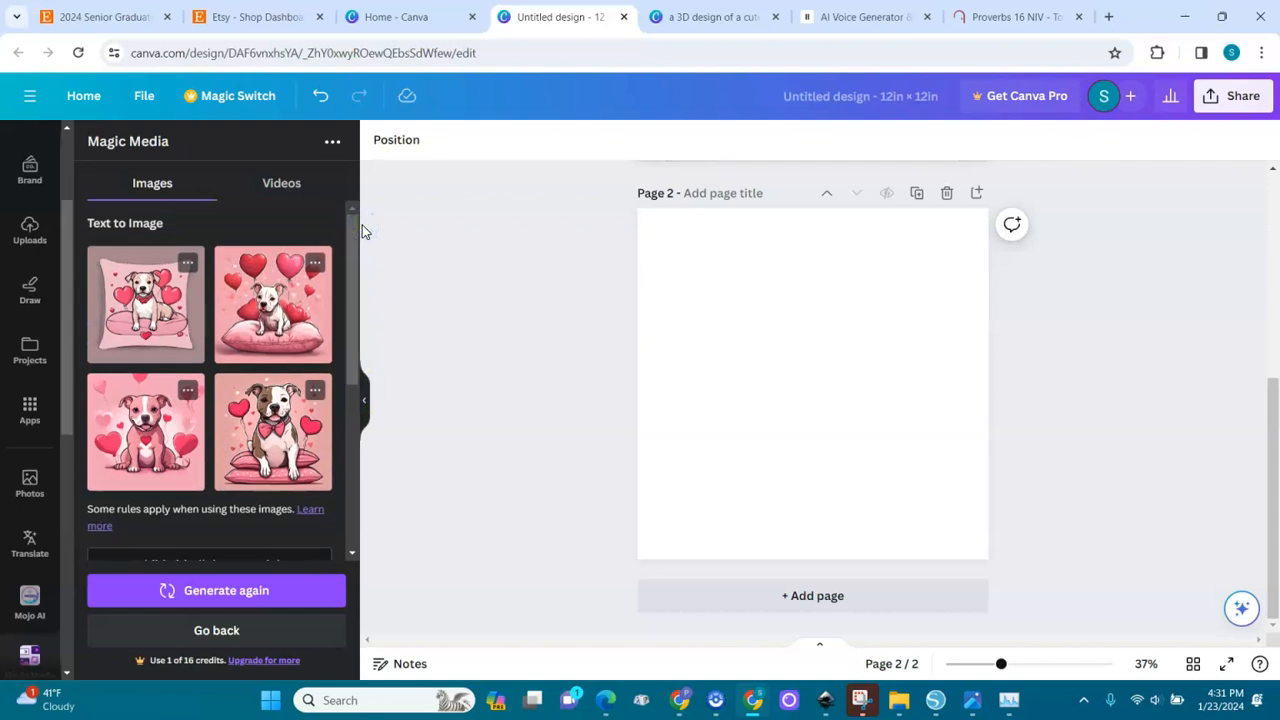
{"action": "left_click", "coordinate": [350, 267]}
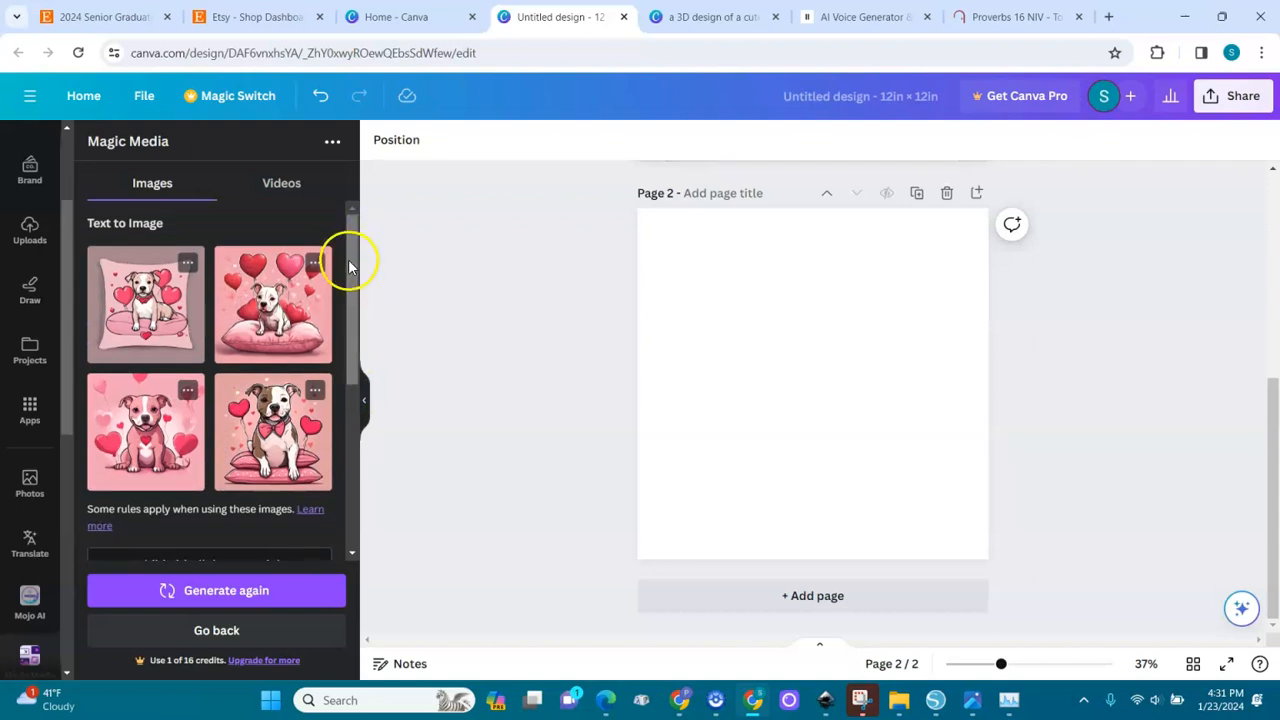
{"action": "mouse_move", "coordinate": [350, 267]}
{"action": "left_mouse_down"}
{"action": "mouse_move", "coordinate": [348, 294]}
{"action": "mouse_move", "coordinate": [347, 257]}
{"action": "left_mouse_up"}
{"action": "left_click", "coordinate": [272, 304]}
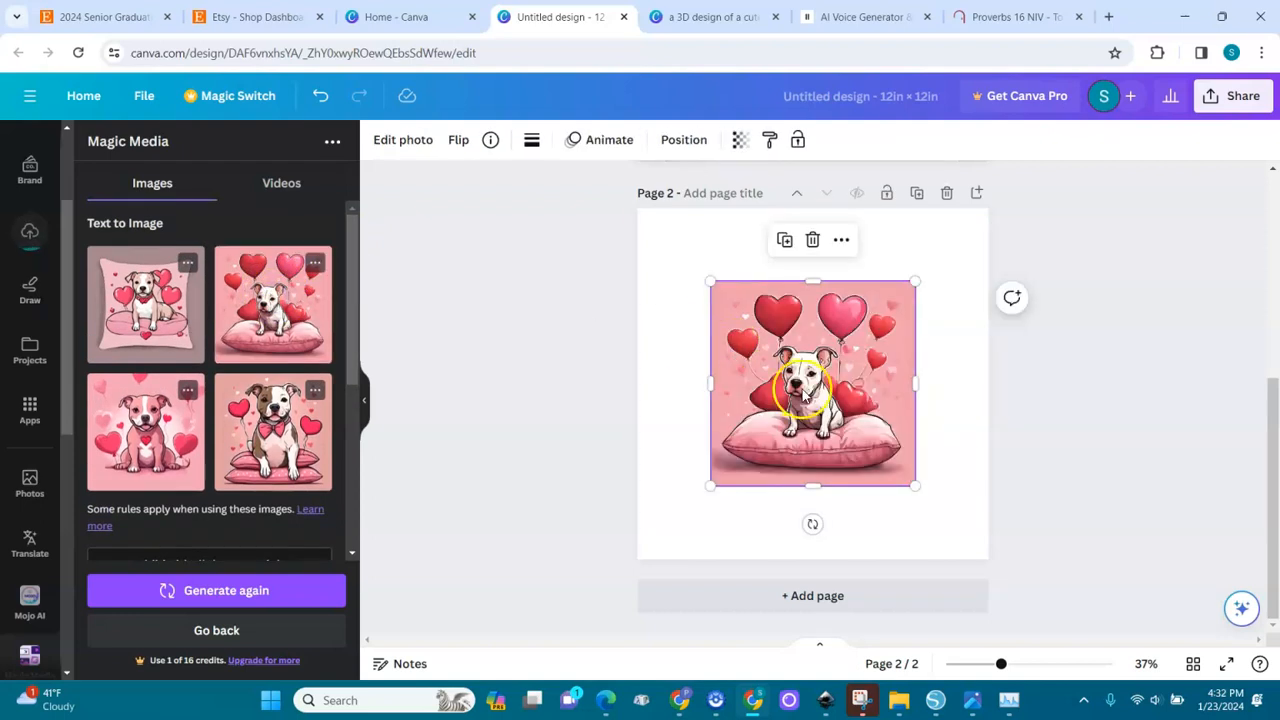
{"action": "right_click", "coordinate": [769, 437]}
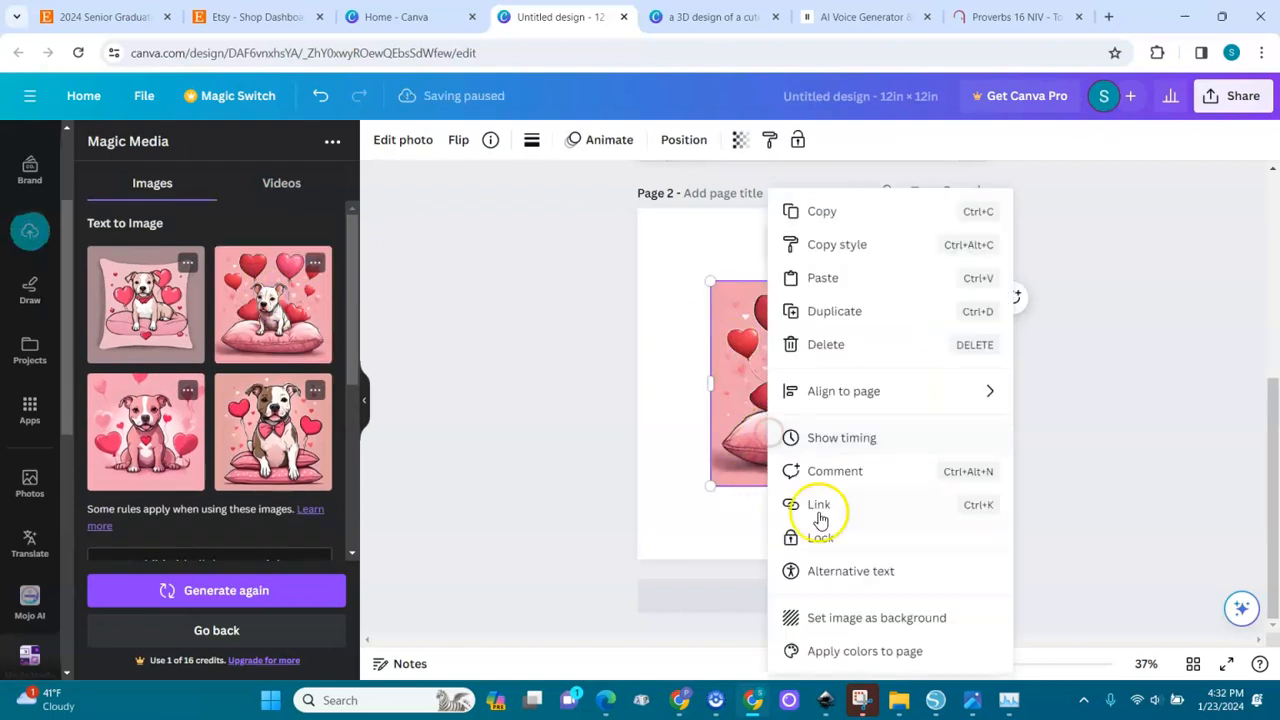
{"action": "left_click", "coordinate": [846, 616]}
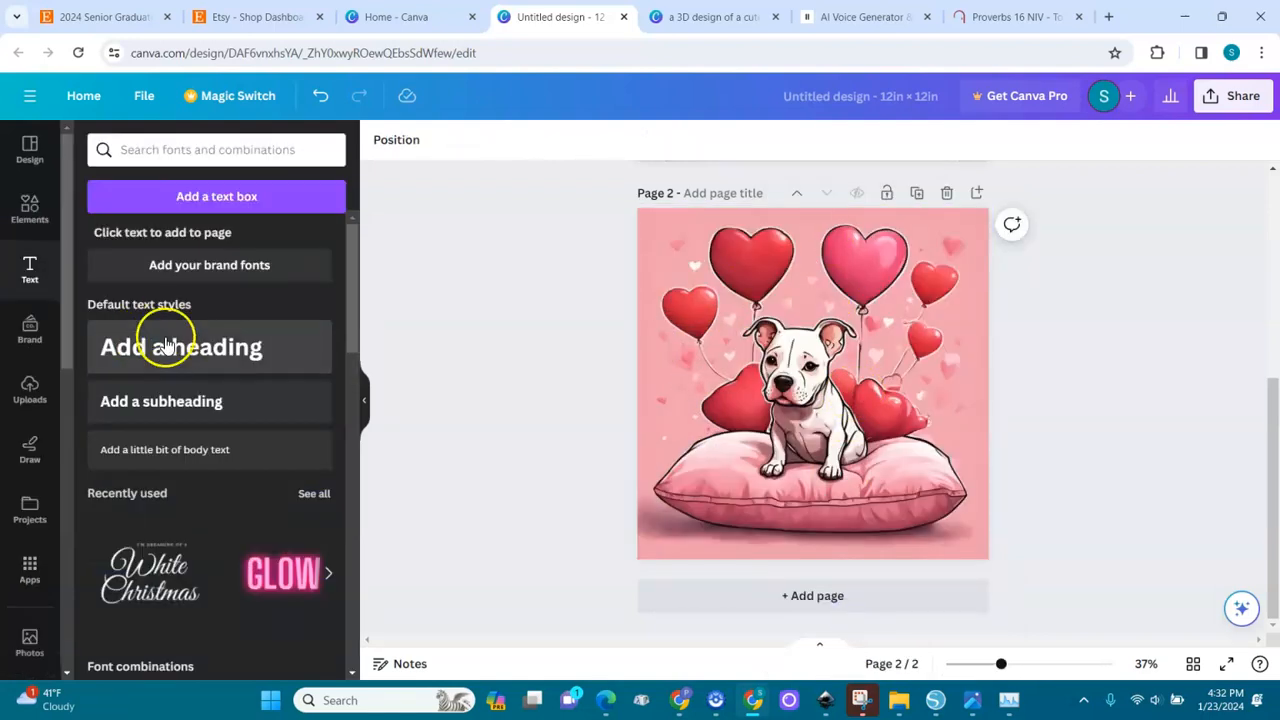
Add a heading reading "Happy" to page 2, followed by a line break
{"action": "left_click", "coordinate": [174, 350]}
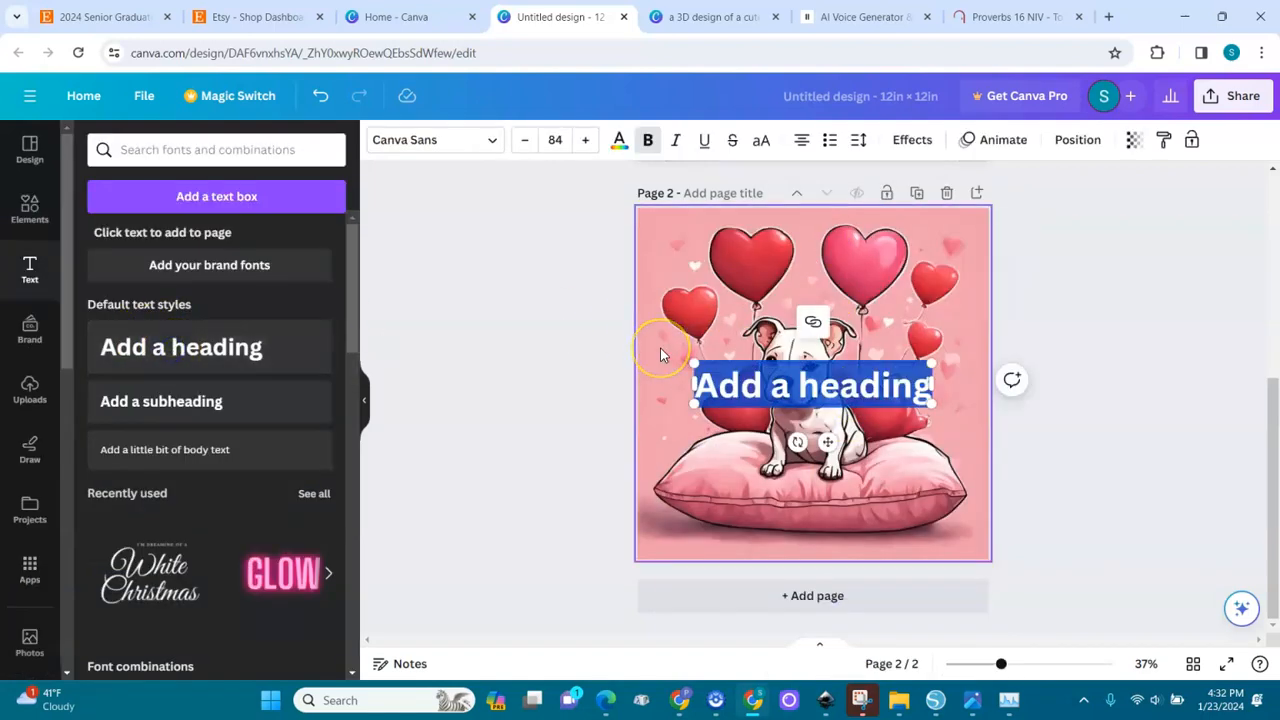
{"action": "type", "text": "Happ"}
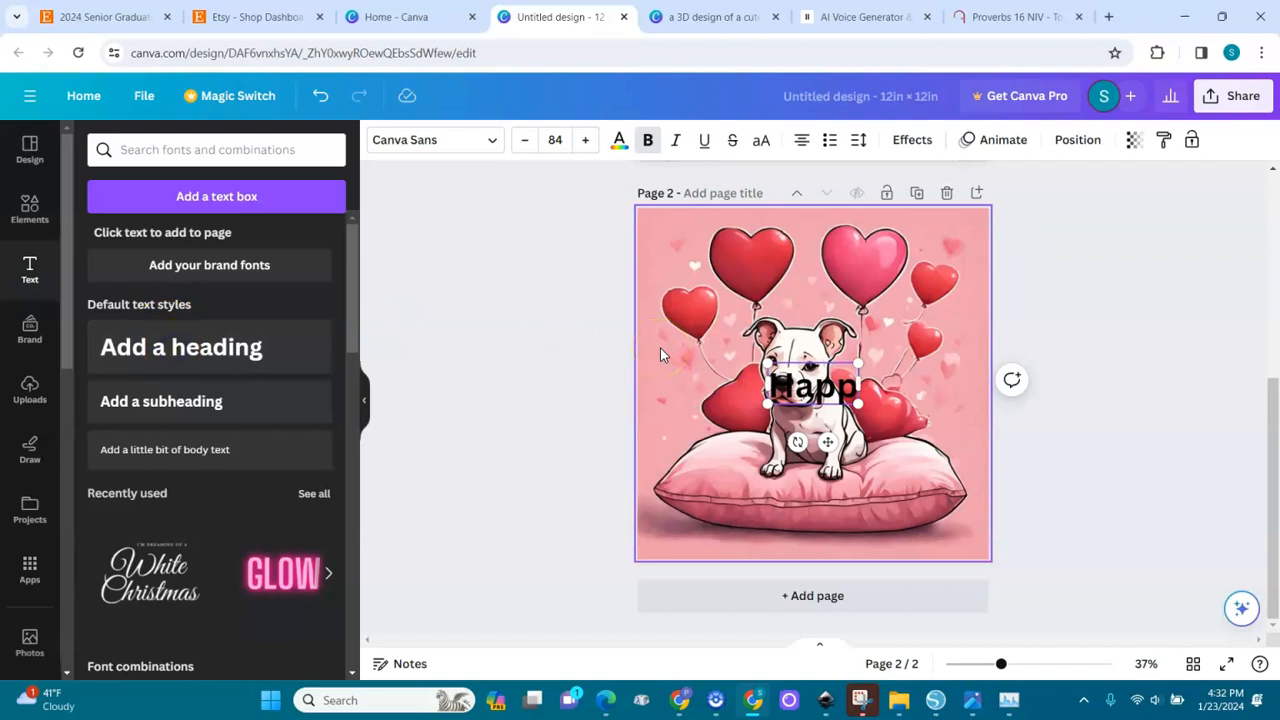
{"action": "type", "text": "y"}
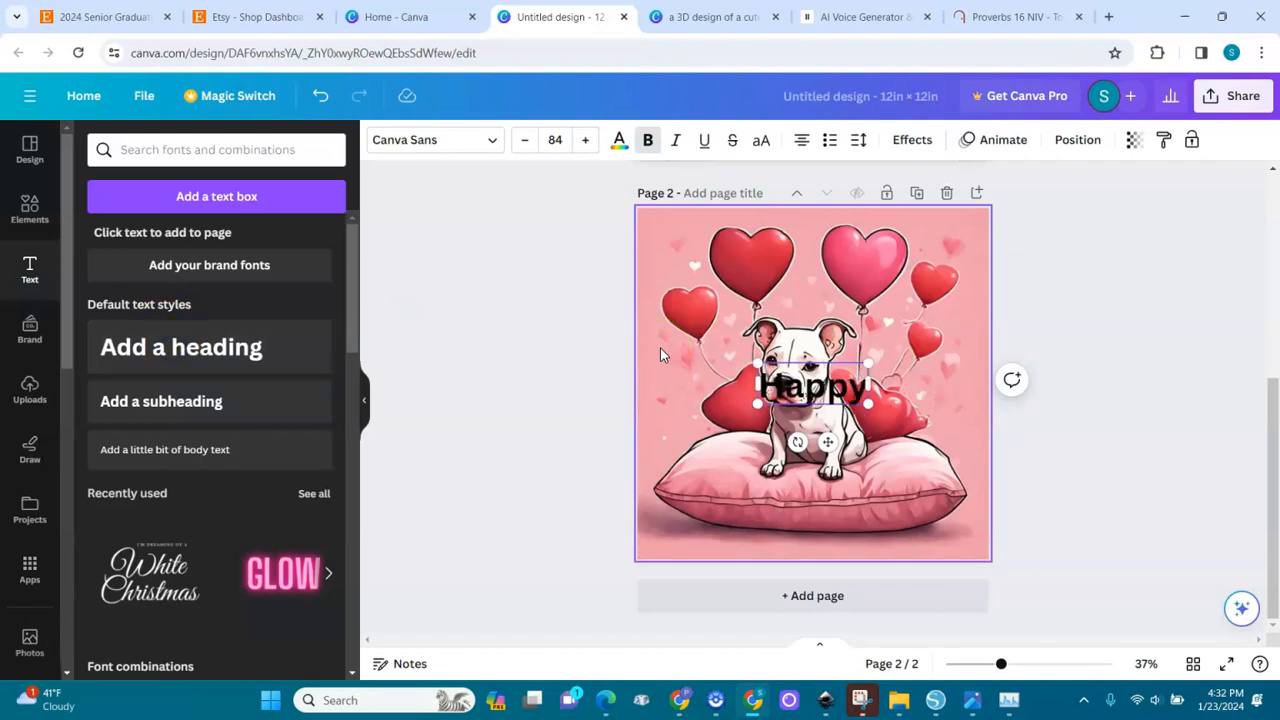
{"action": "key", "text": "Return"}
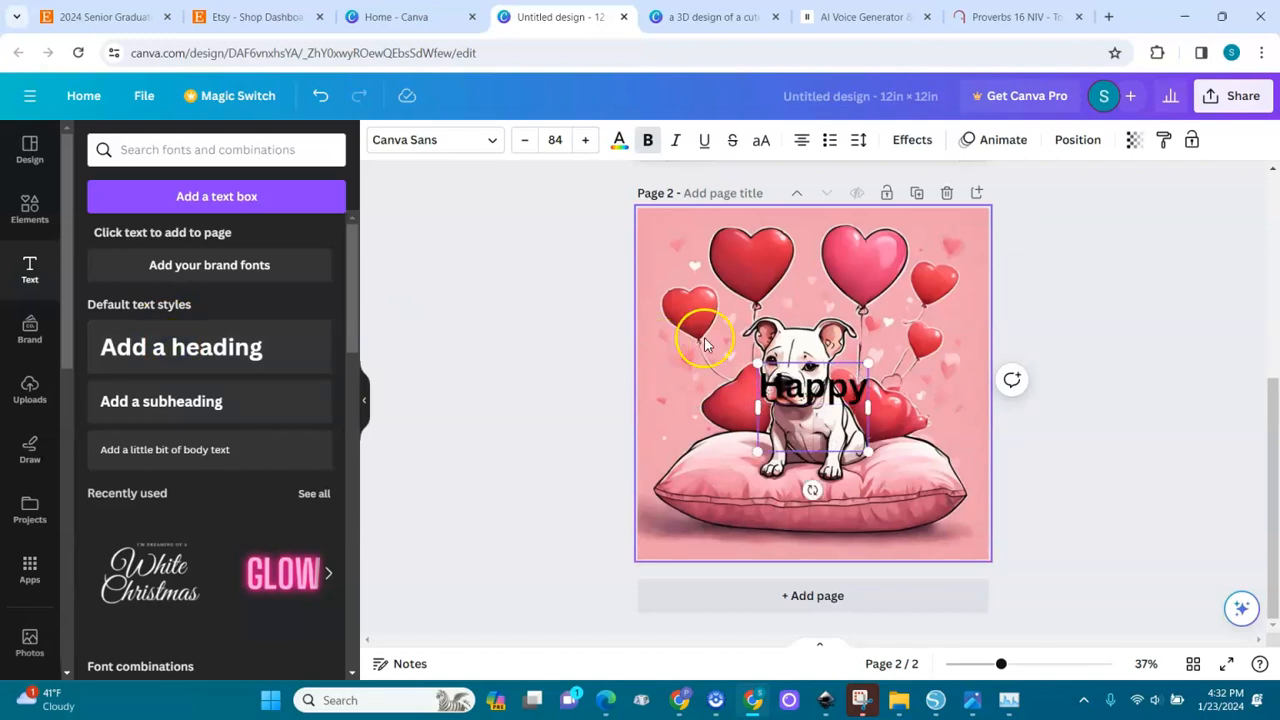
Duplicate the "Happy" heading on page 2, change the copy's text to "Valentine", and stack it directly below "Happy"
{"action": "left_click", "coordinate": [860, 401]}
{"action": "left_click", "coordinate": [860, 401]}
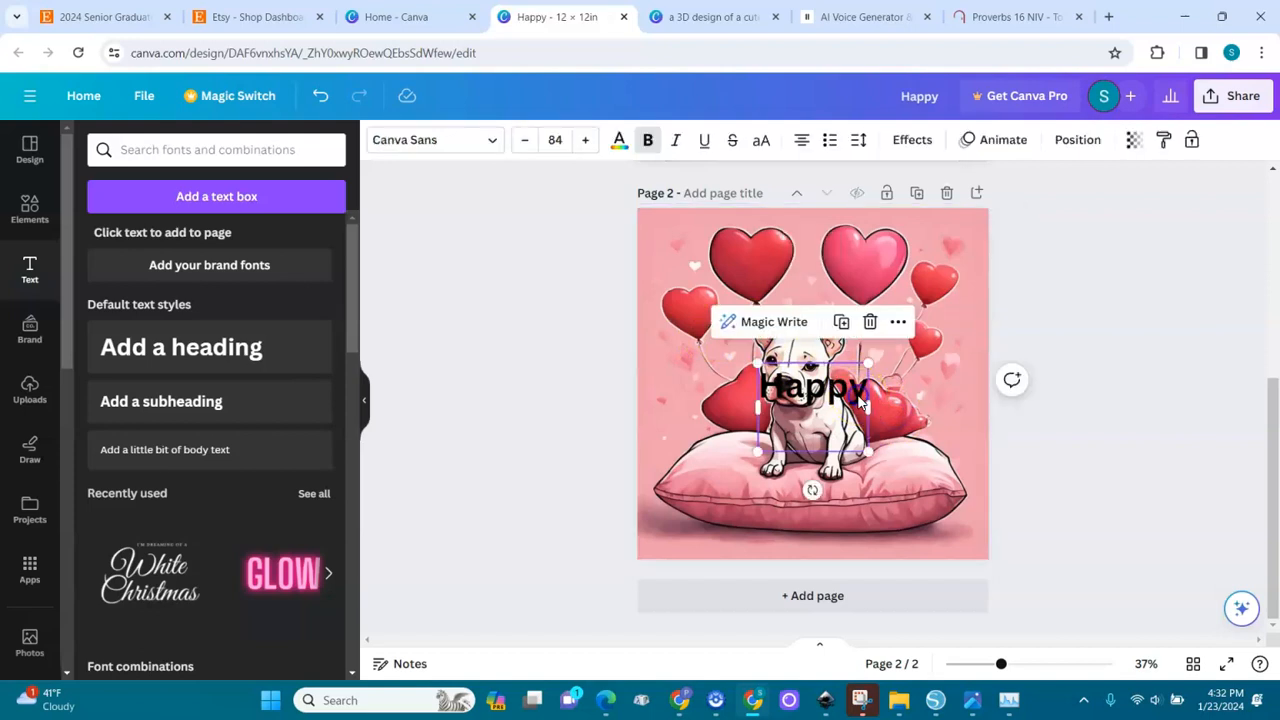
{"action": "left_click_drag", "start_coordinate": [850, 400], "coordinate": [849, 288]}
{"action": "double_click", "coordinate": [850, 287]}
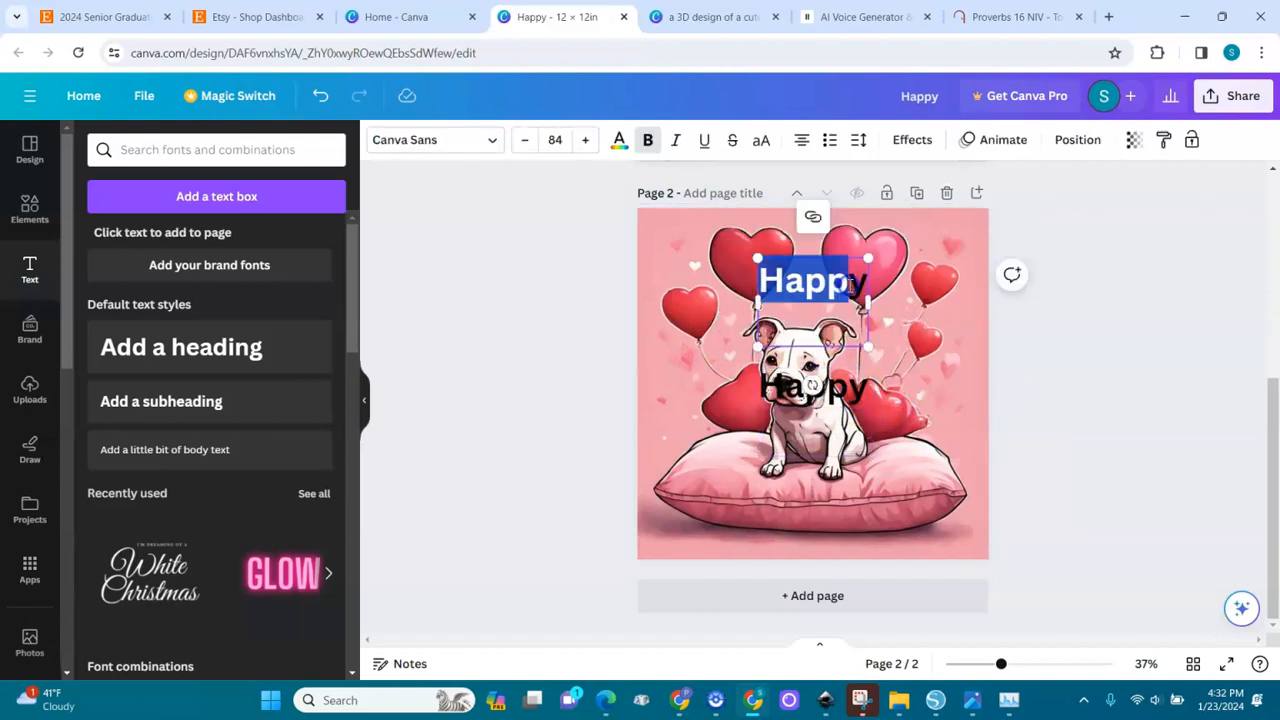
{"action": "type", "text": "V"}
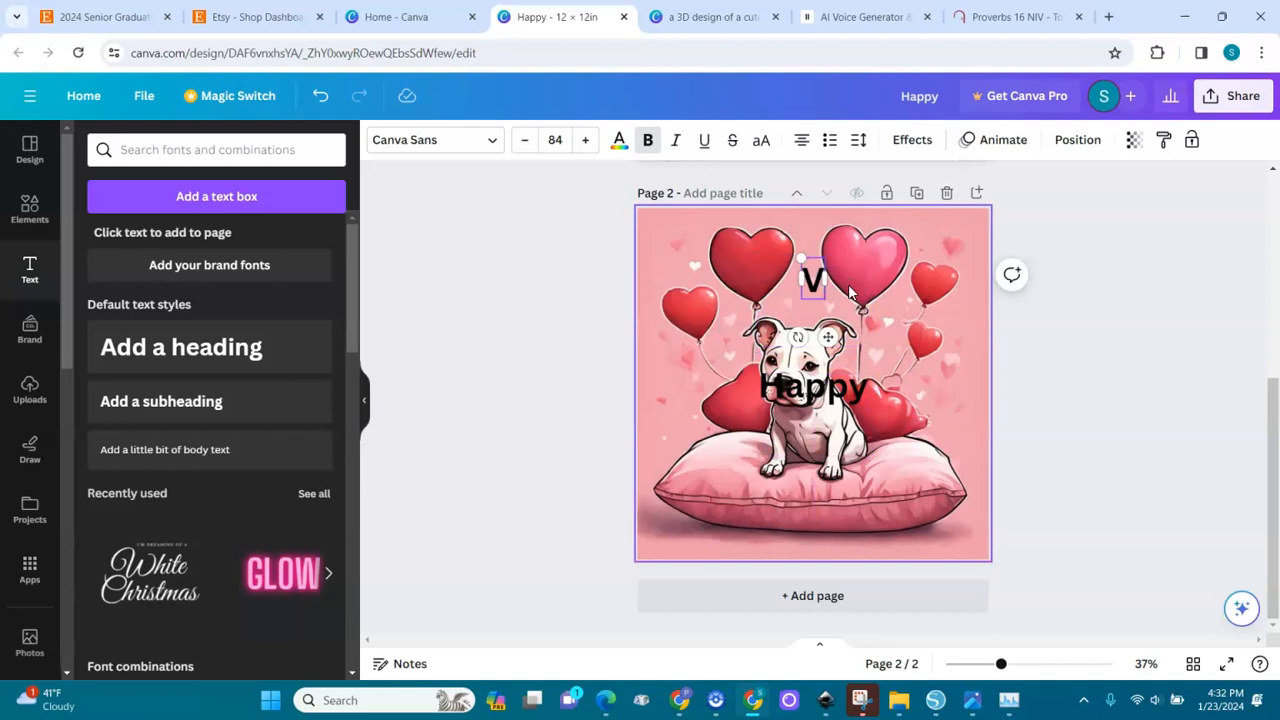
{"action": "type", "text": "alentine"}
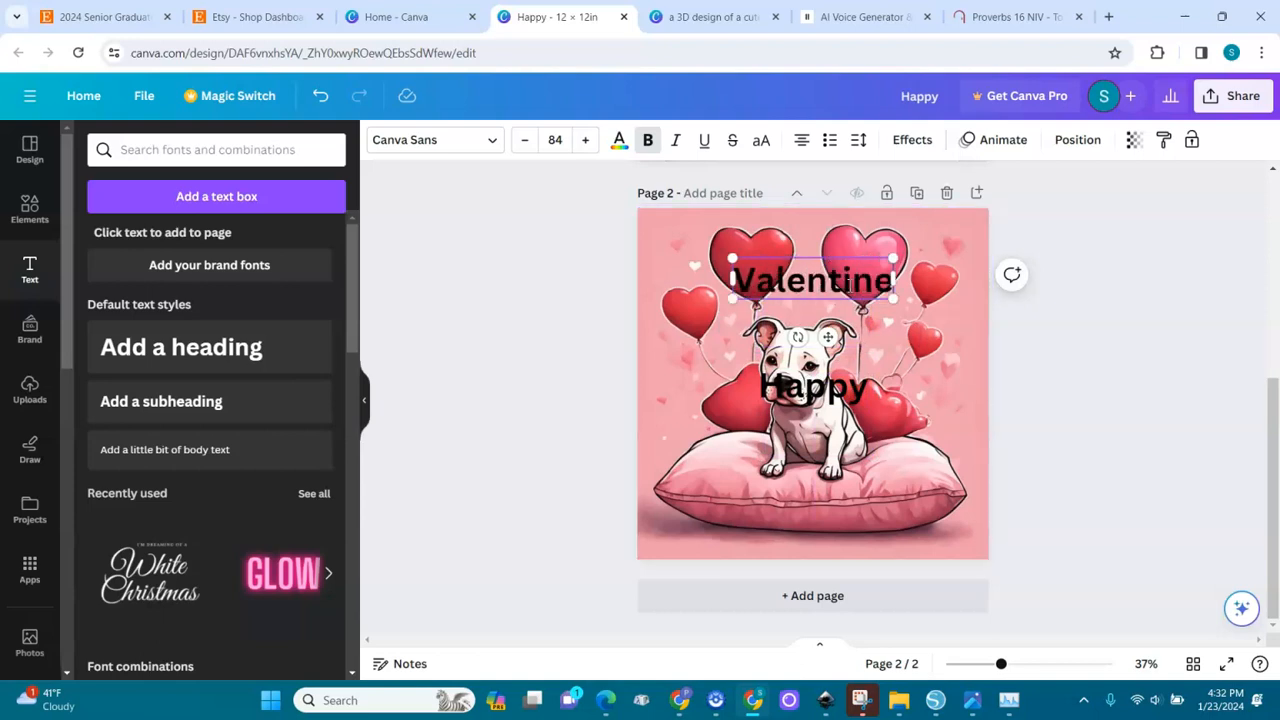
{"action": "left_click_drag", "start_coordinate": [810, 393], "coordinate": [725, 325]}
{"action": "left_click_drag", "start_coordinate": [837, 280], "coordinate": [756, 371]}
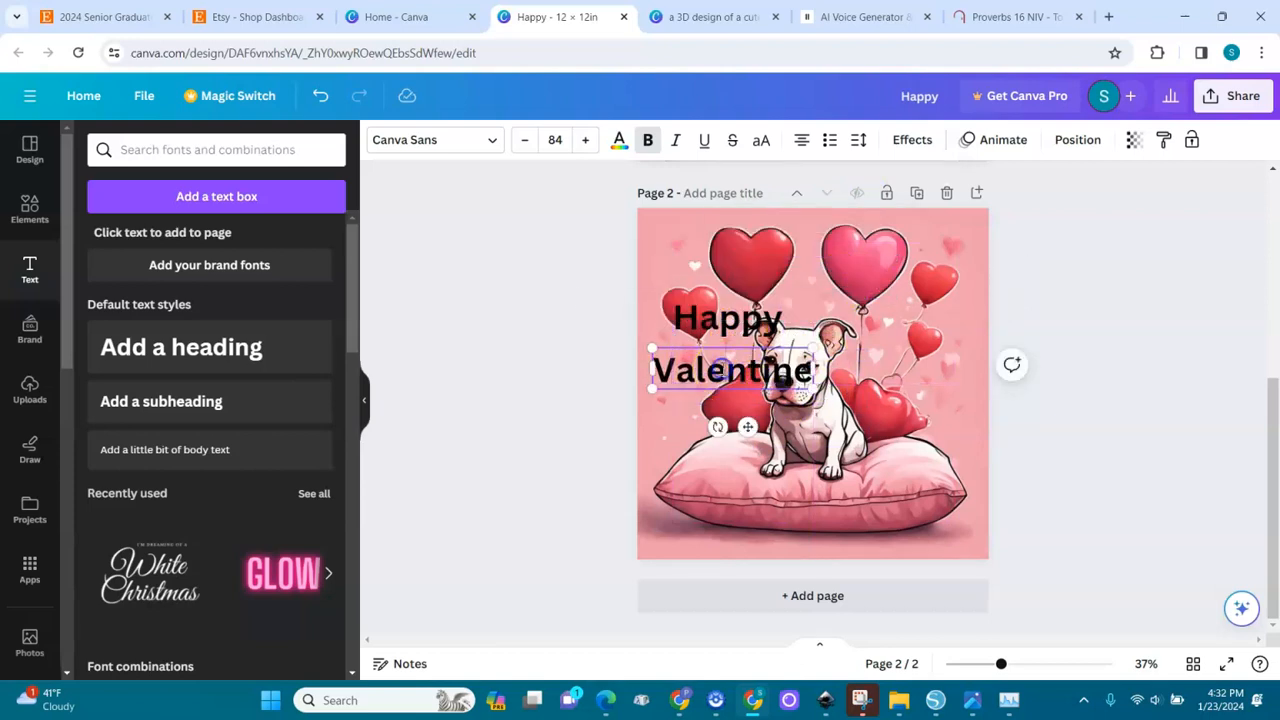
Set the "Valentine" text to the Great Vibes font and move both words to the right of the dog
{"action": "left_click", "coordinate": [468, 141]}
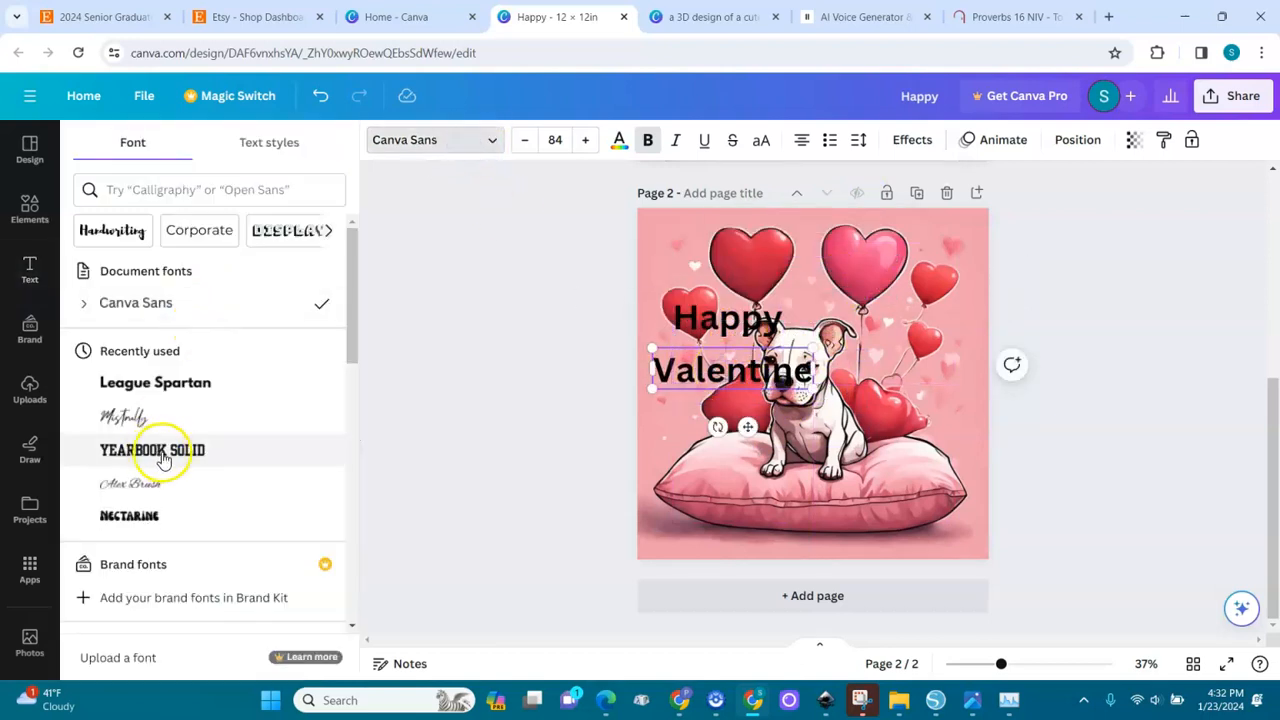
{"action": "left_click", "coordinate": [190, 190]}
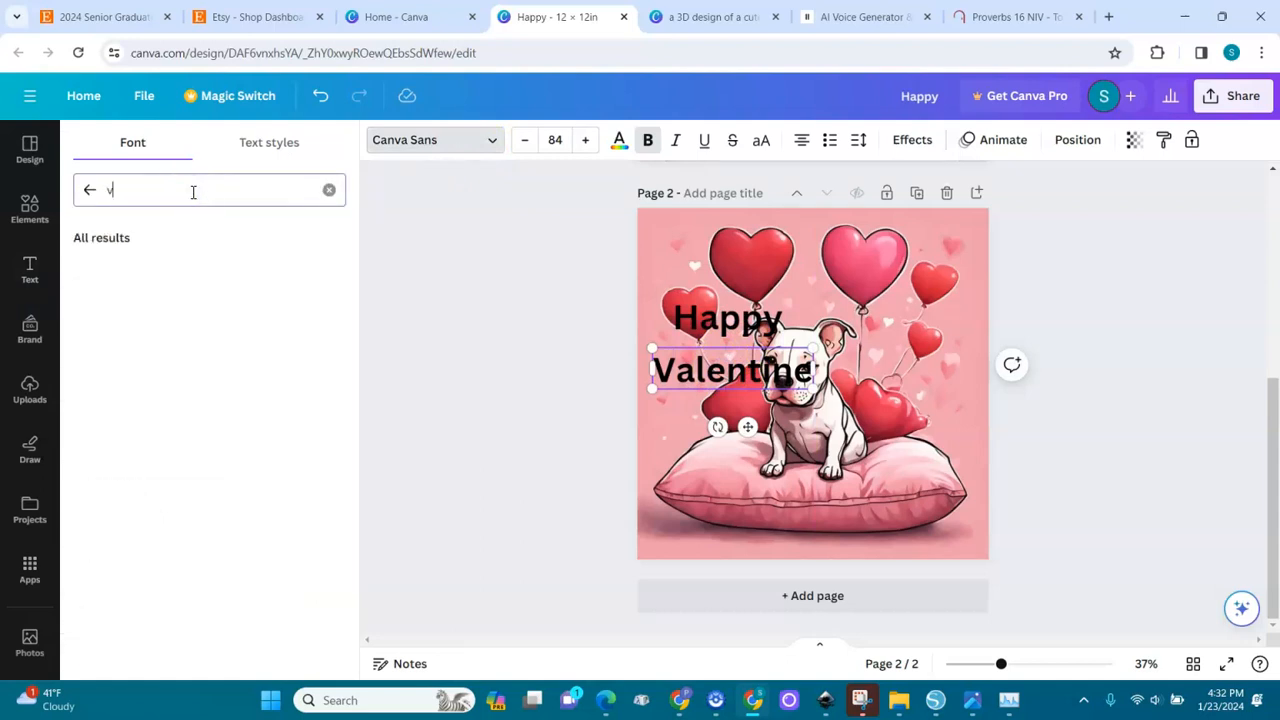
{"action": "type", "text": "gre"}
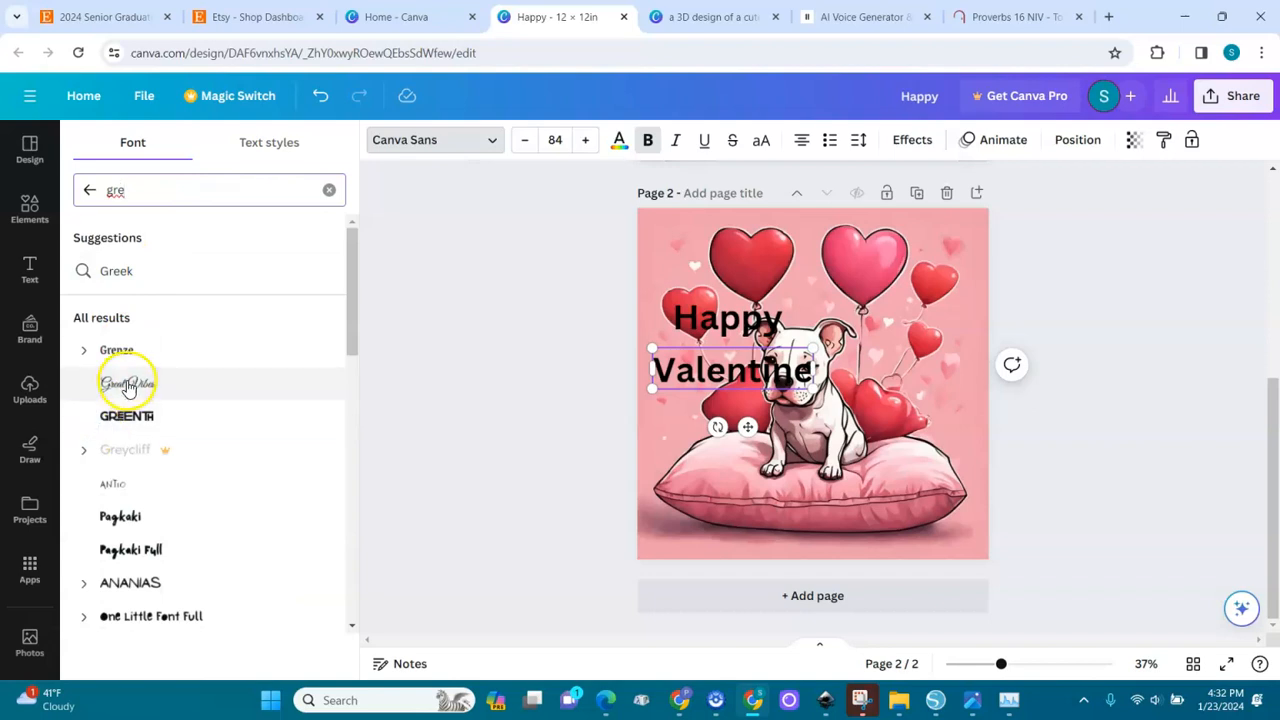
{"action": "left_click", "coordinate": [128, 387]}
{"action": "left_click", "coordinate": [712, 378]}
{"action": "left_click_drag", "start_coordinate": [712, 378], "coordinate": [914, 360]}
{"action": "left_click_drag", "start_coordinate": [744, 323], "coordinate": [940, 319]}
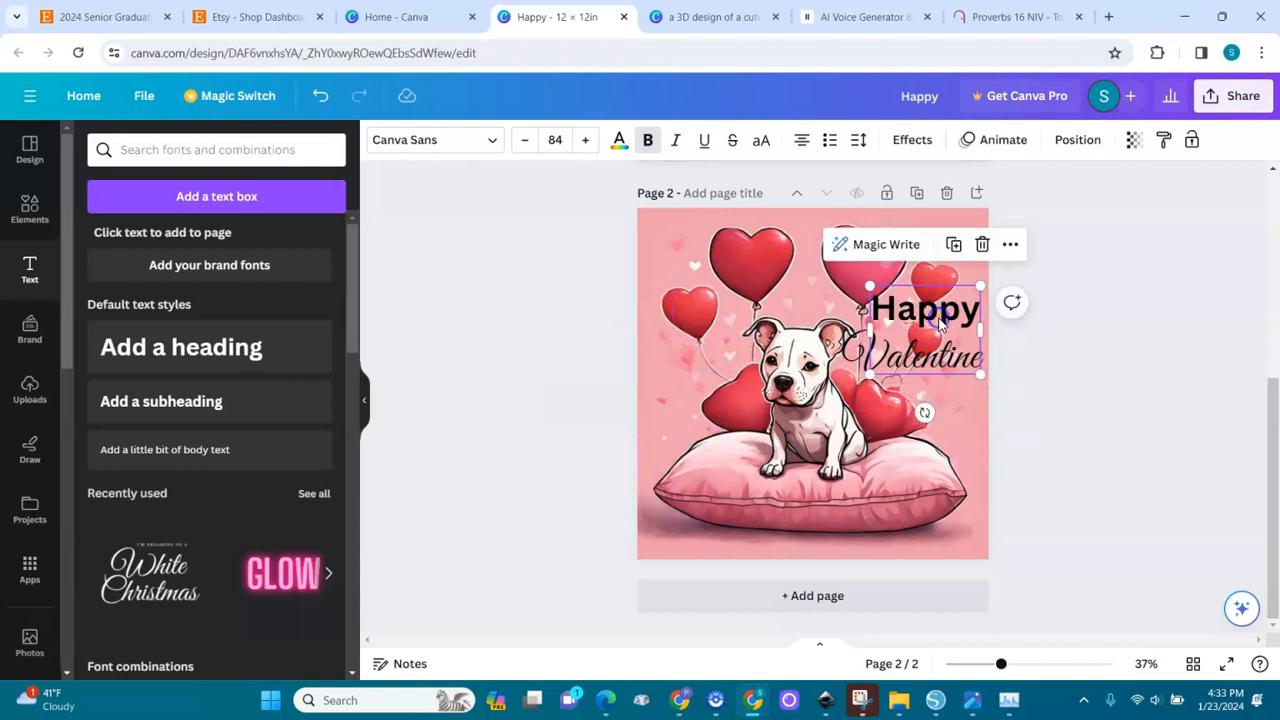
Colour the "Happy" text red from the photo colours and the "Valentine" text light purple
{"action": "left_click", "coordinate": [621, 139]}
{"action": "left_click", "coordinate": [225, 463]}
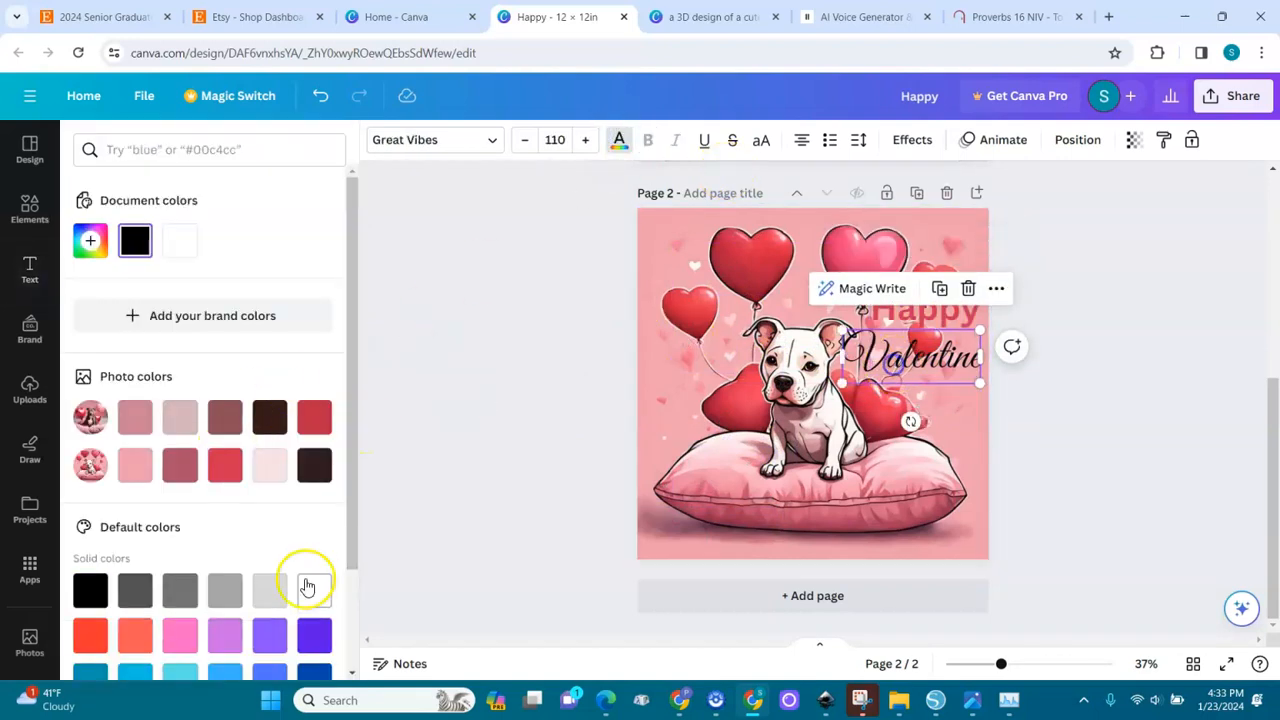
{"action": "left_click", "coordinate": [225, 637]}
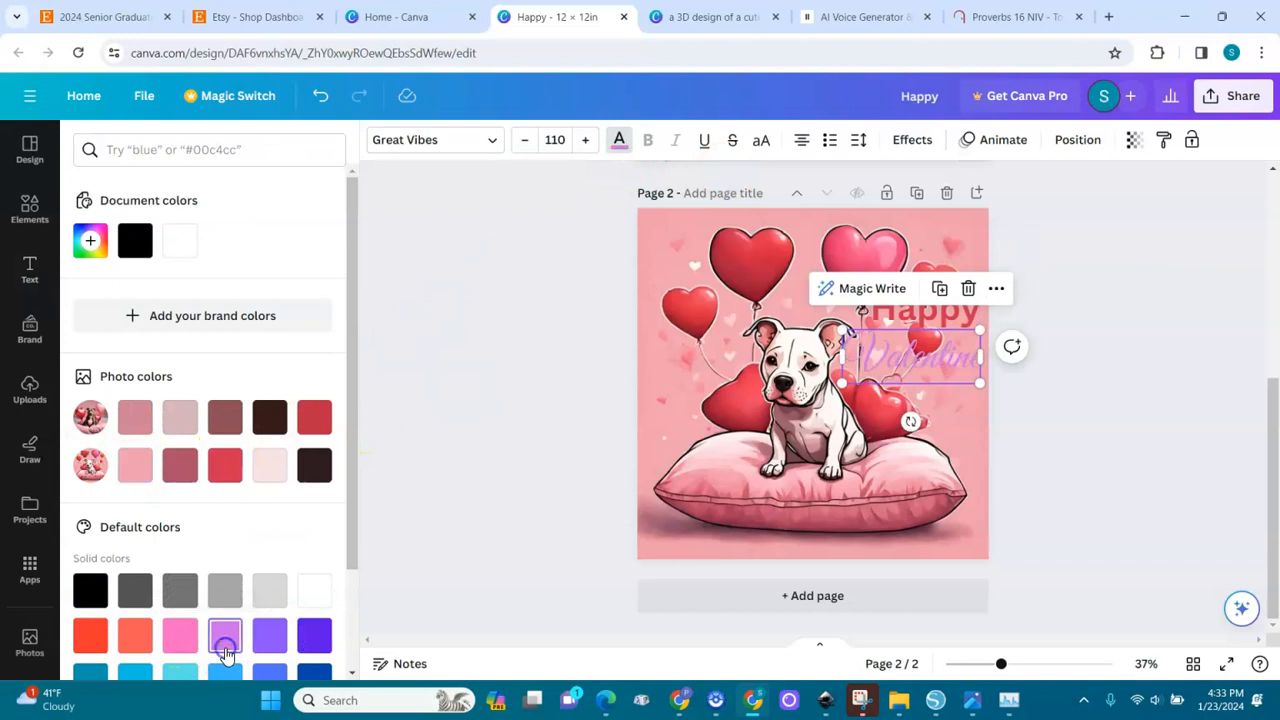
Apply the Neon effect to both the "Valentine" and "Happy" texts
{"action": "left_click", "coordinate": [912, 148]}
{"action": "left_click", "coordinate": [284, 462]}
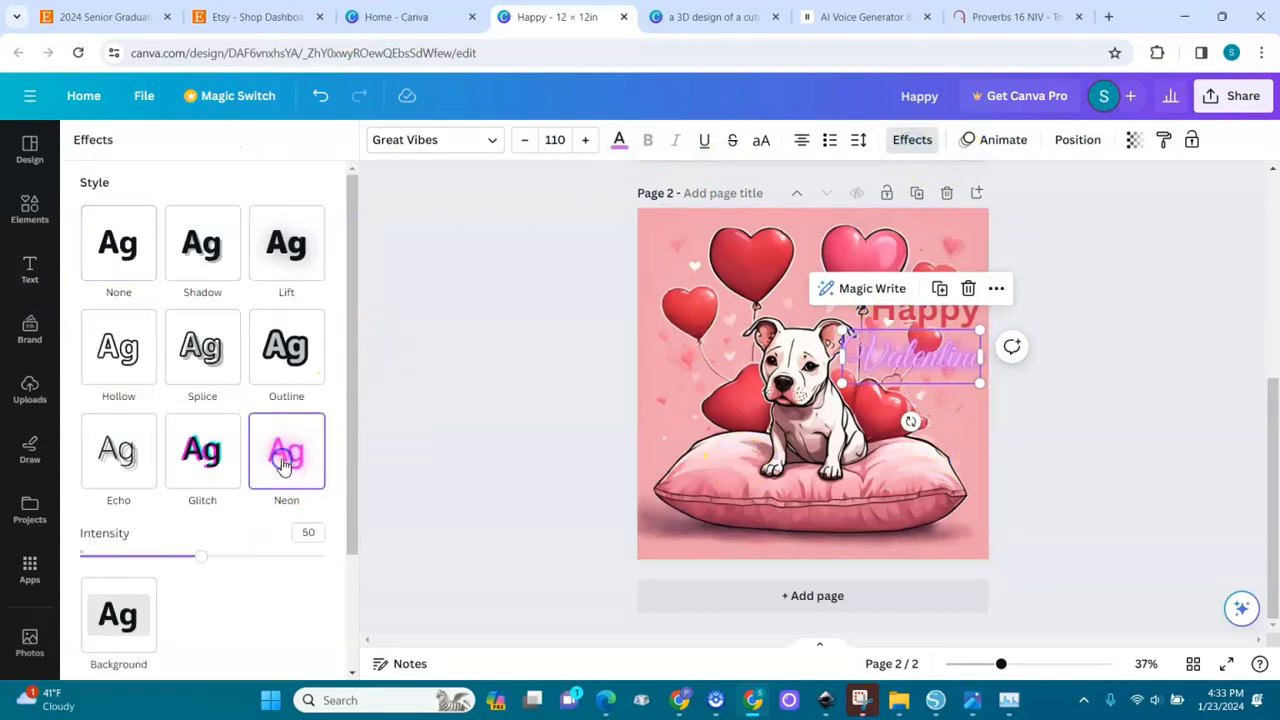
{"action": "left_click", "coordinate": [912, 318]}
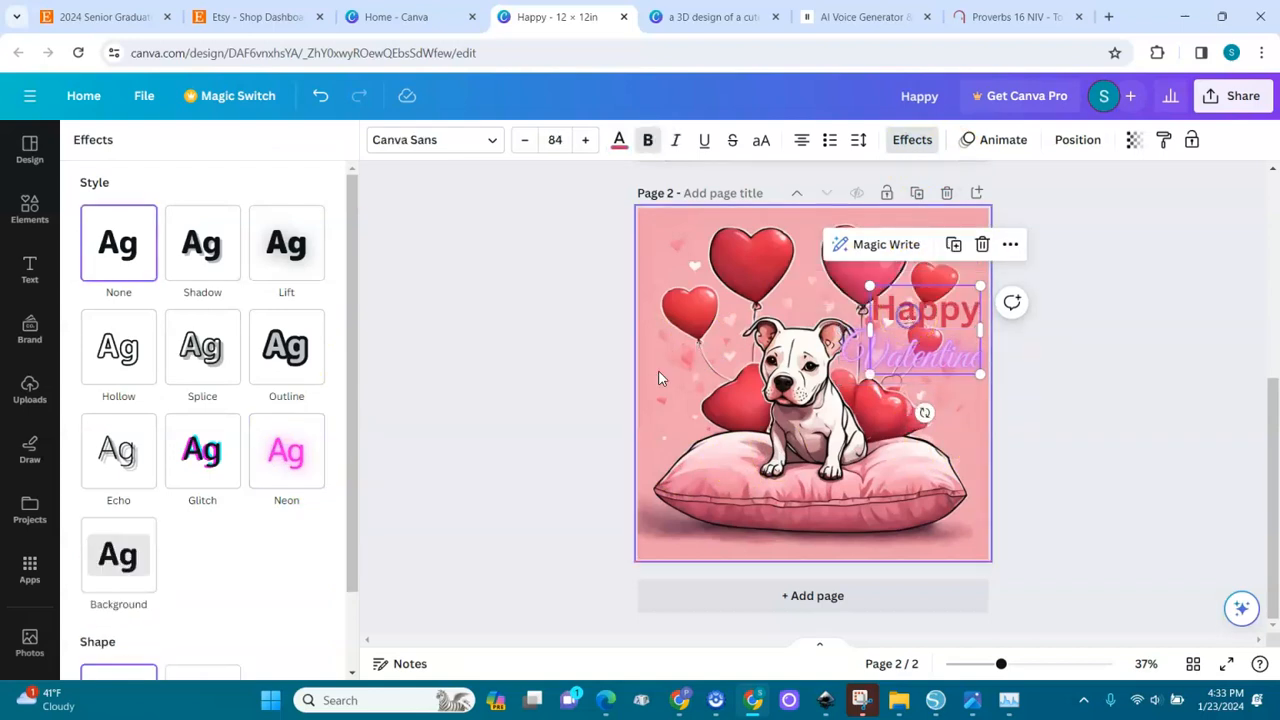
{"action": "left_click", "coordinate": [300, 450]}
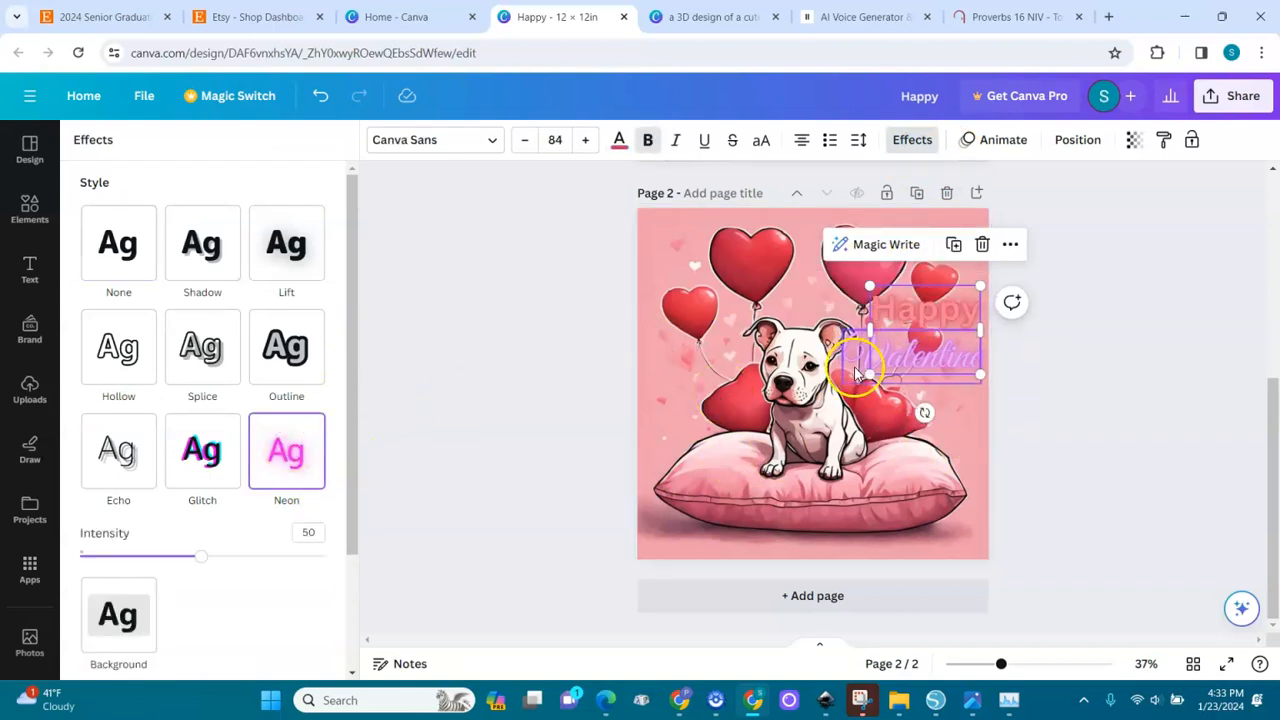
Recolour the "Happy" text pink from the default solid colours and deselect it
{"action": "left_click", "coordinate": [619, 140]}
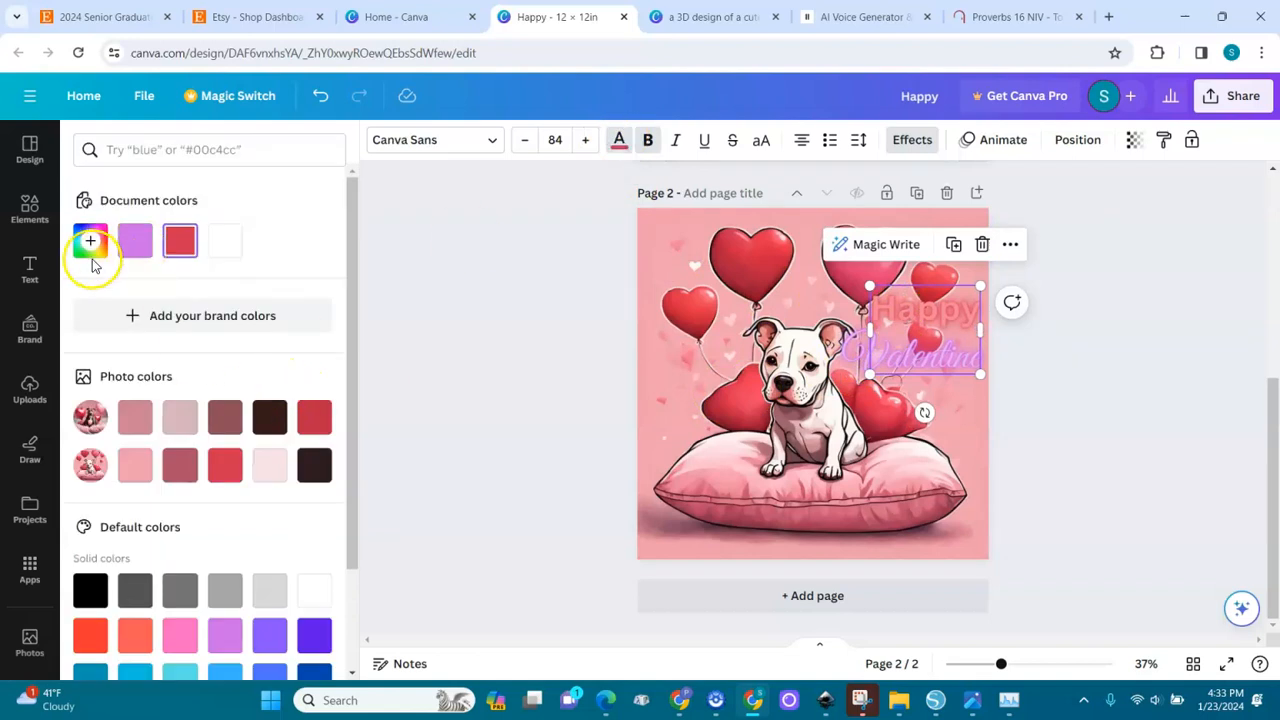
{"action": "left_click", "coordinate": [176, 640]}
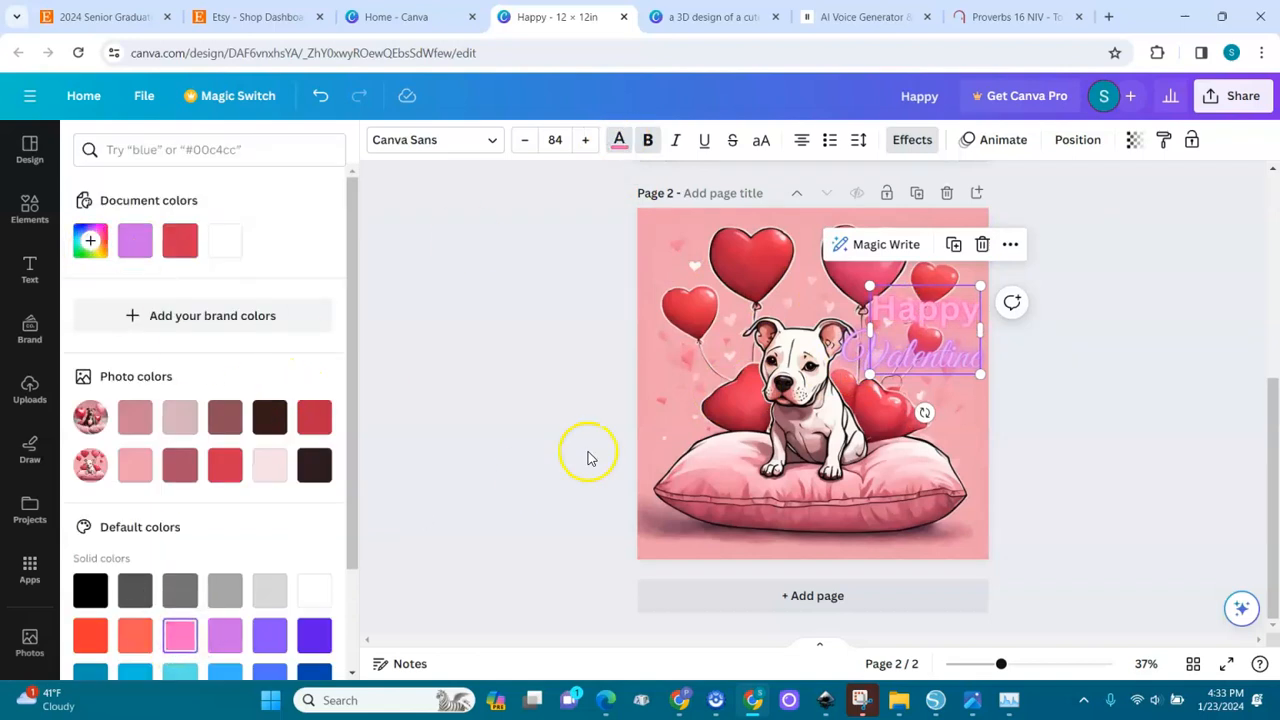
{"action": "left_click", "coordinate": [1059, 425]}
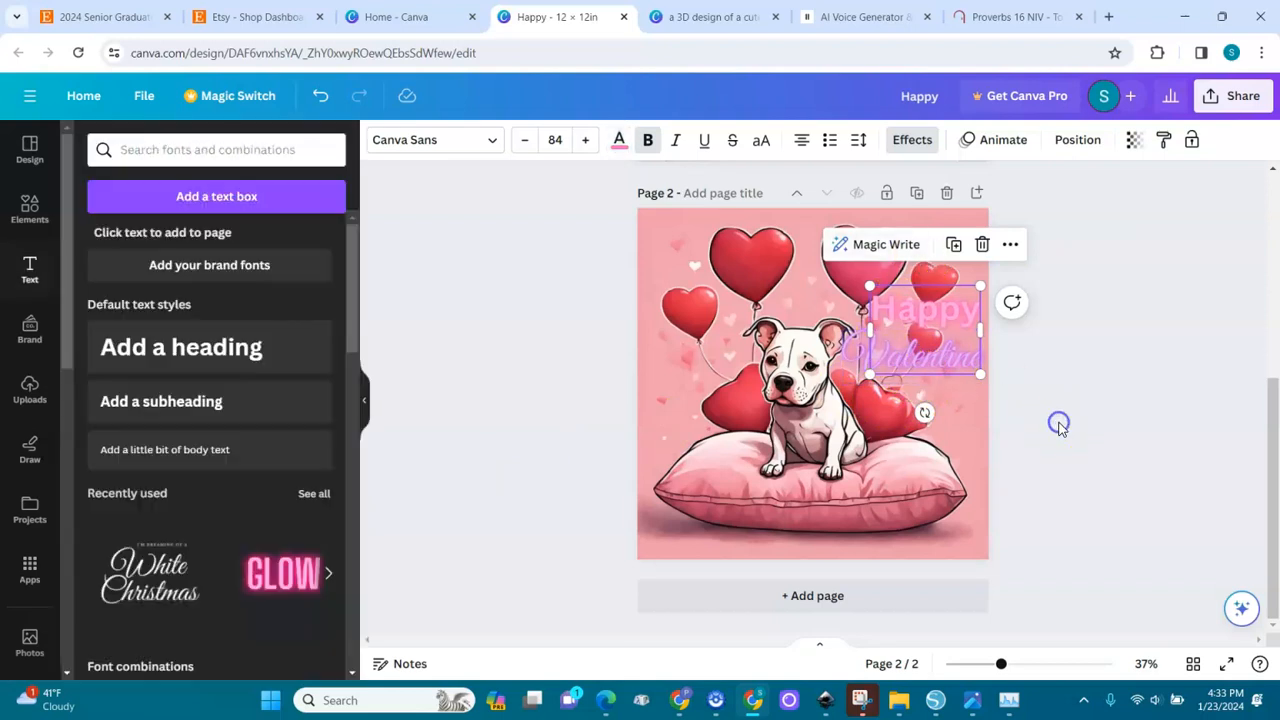
{"action": "left_click", "coordinate": [1032, 503]}
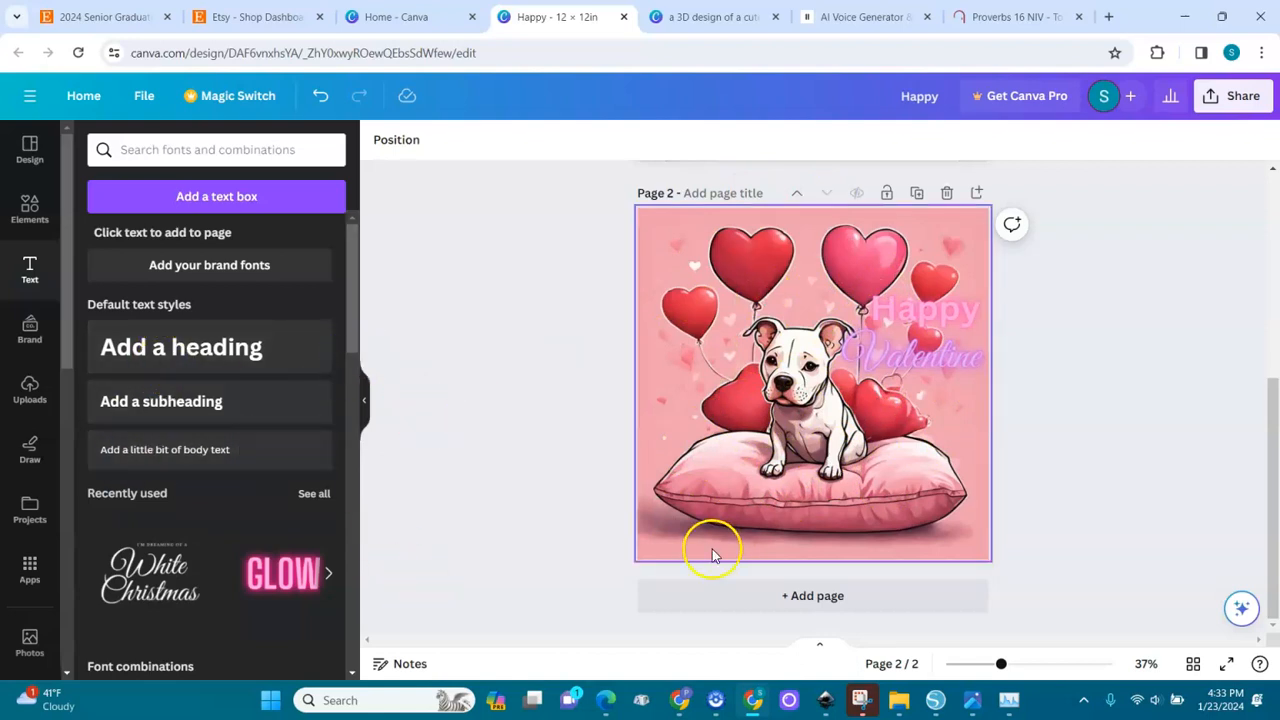
Add a blank third page to the design and open Magic Media
{"action": "left_click", "coordinate": [810, 596]}
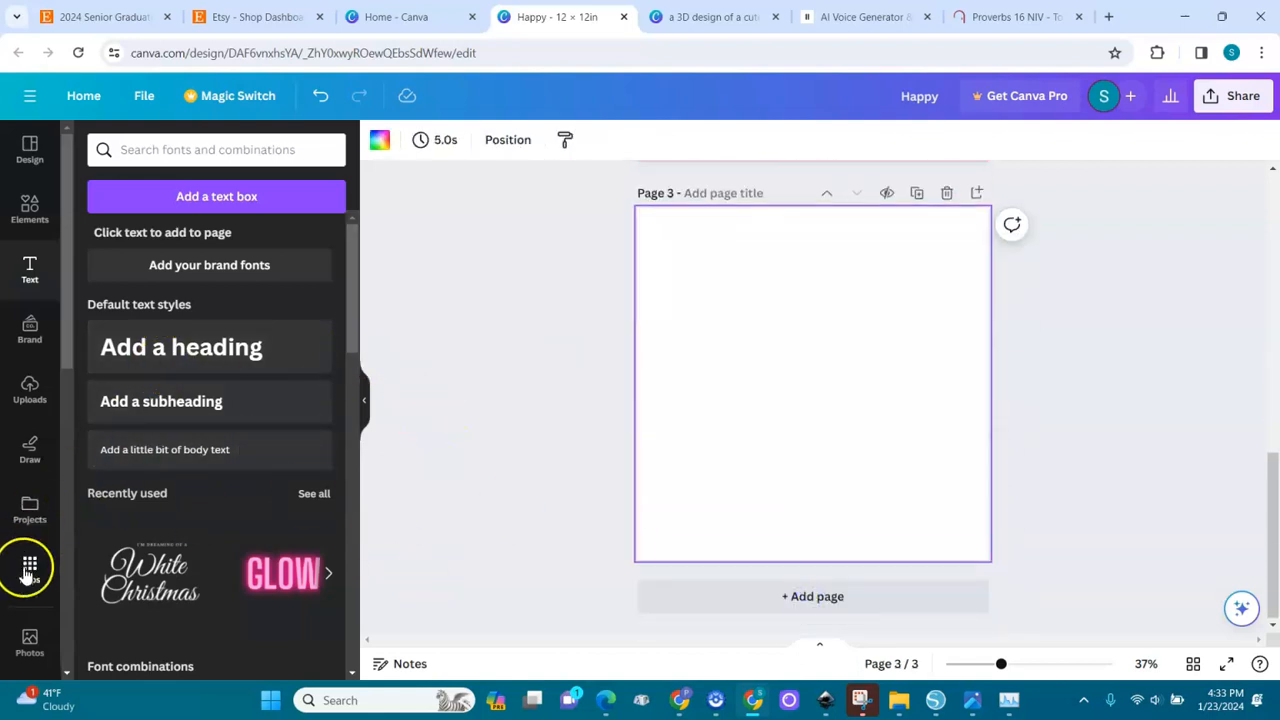
{"action": "left_click", "coordinate": [29, 567]}
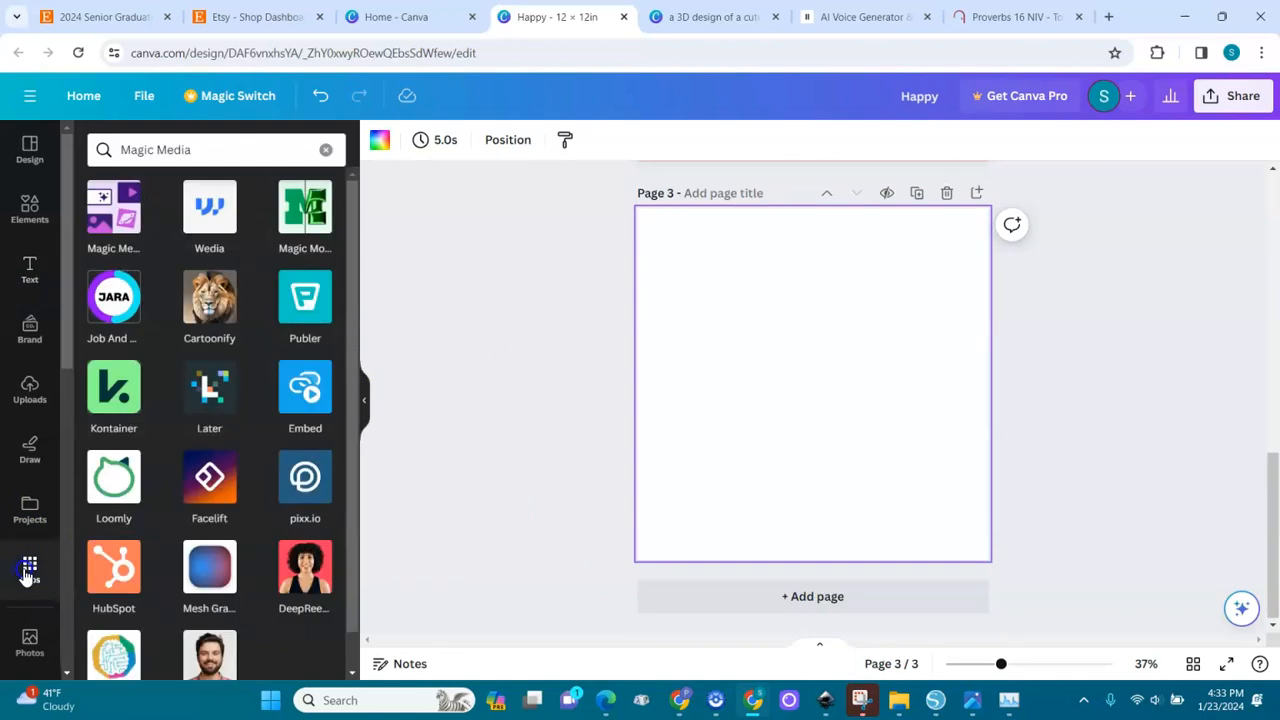
{"action": "left_click", "coordinate": [112, 222]}
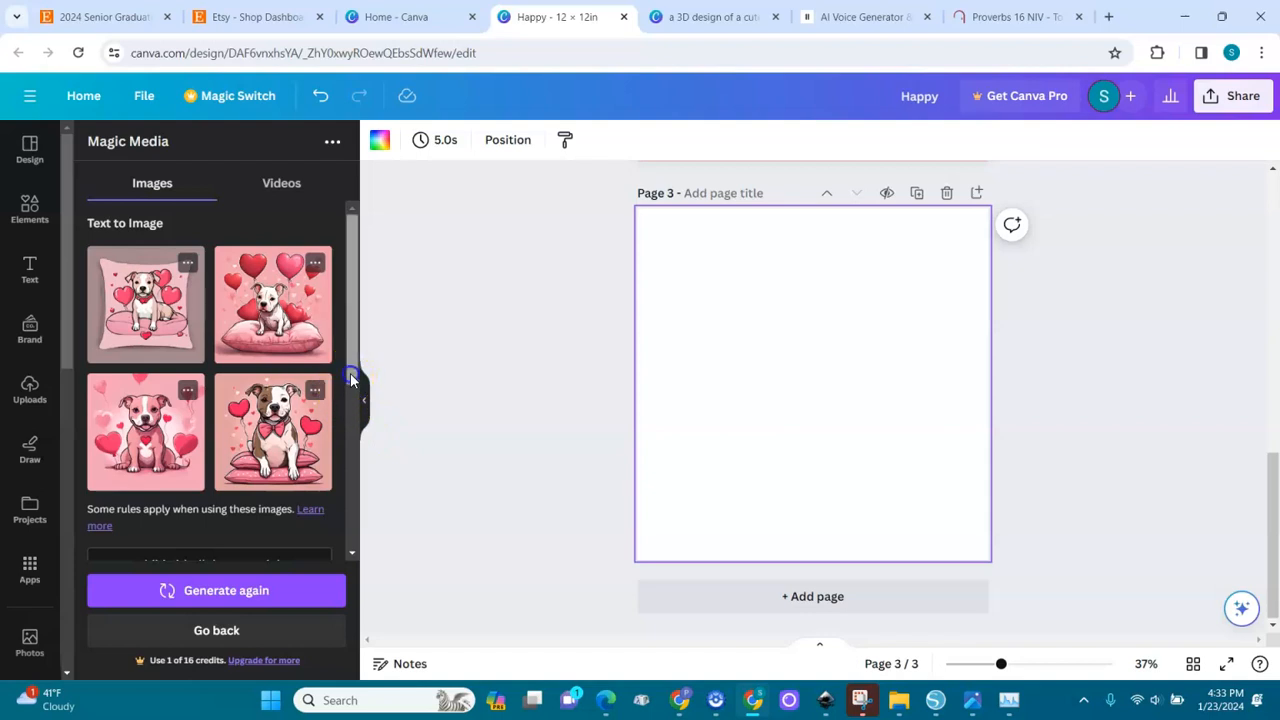
Replace the image prompt with "a beautiful african american woman,dressed in jeans, converse,walking down the street"
{"action": "left_click_drag", "start_coordinate": [354, 374], "coordinate": [356, 506]}
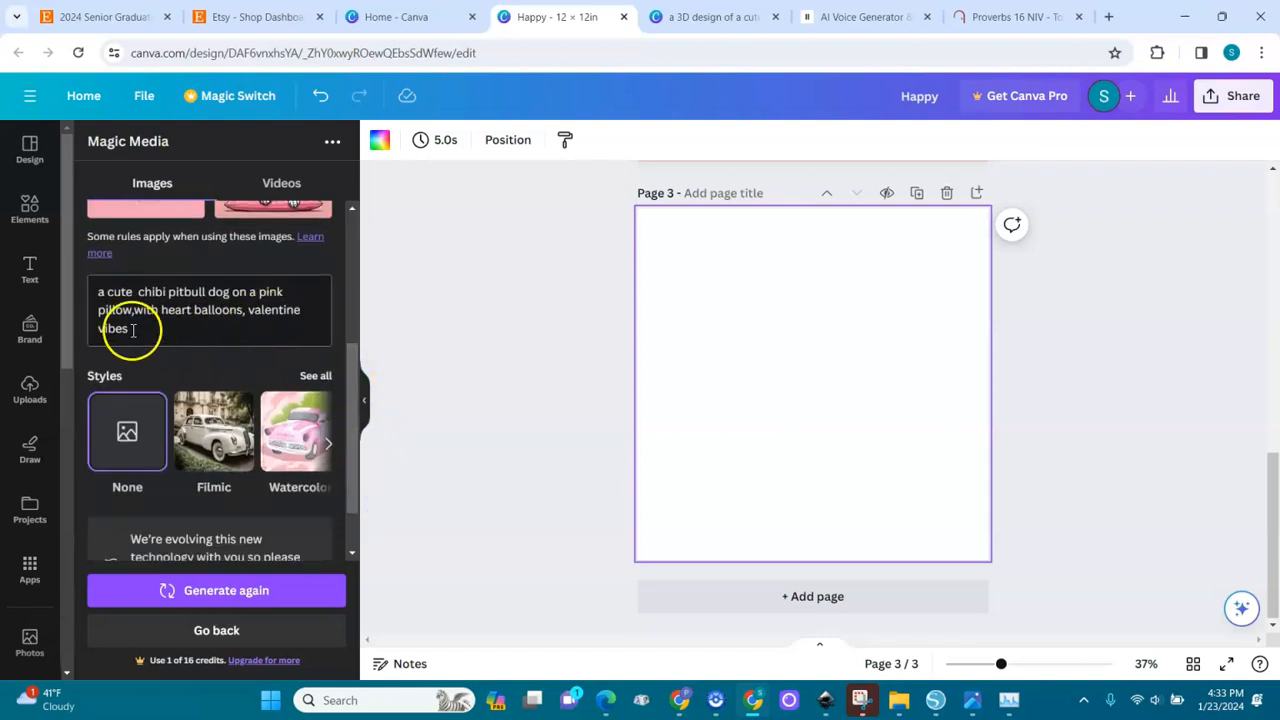
{"action": "left_click_drag", "start_coordinate": [137, 329], "coordinate": [96, 290]}
{"action": "key", "text": "BackSpace"}
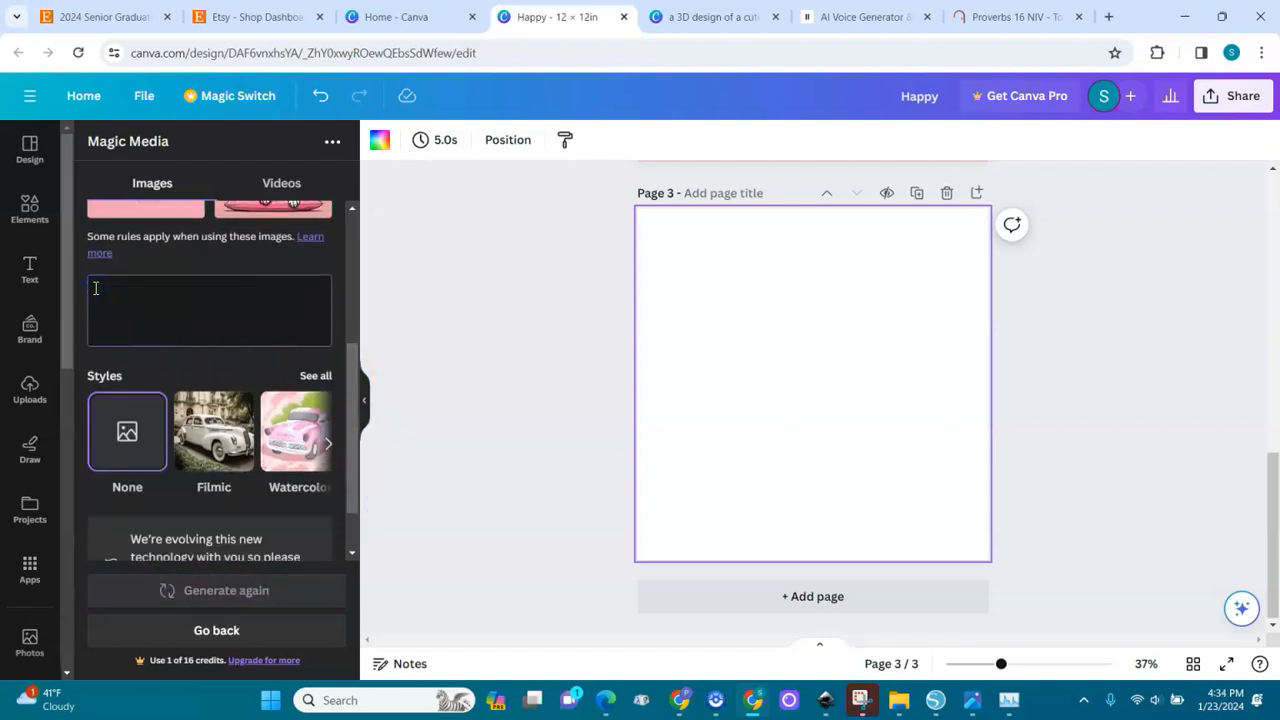
{"action": "type", "text": "a beautiful african american"}
{"action": "key", "text": "BackSpace"}
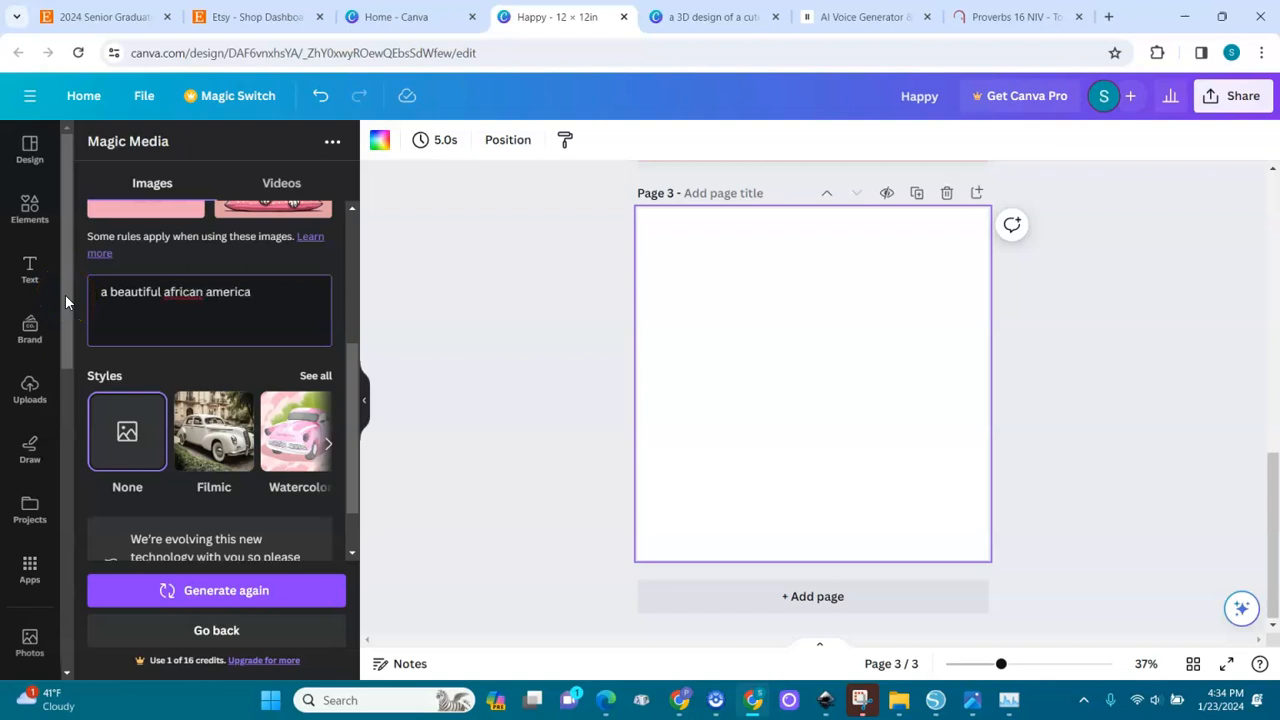
{"action": "type", "text": "n woman,dressed"}
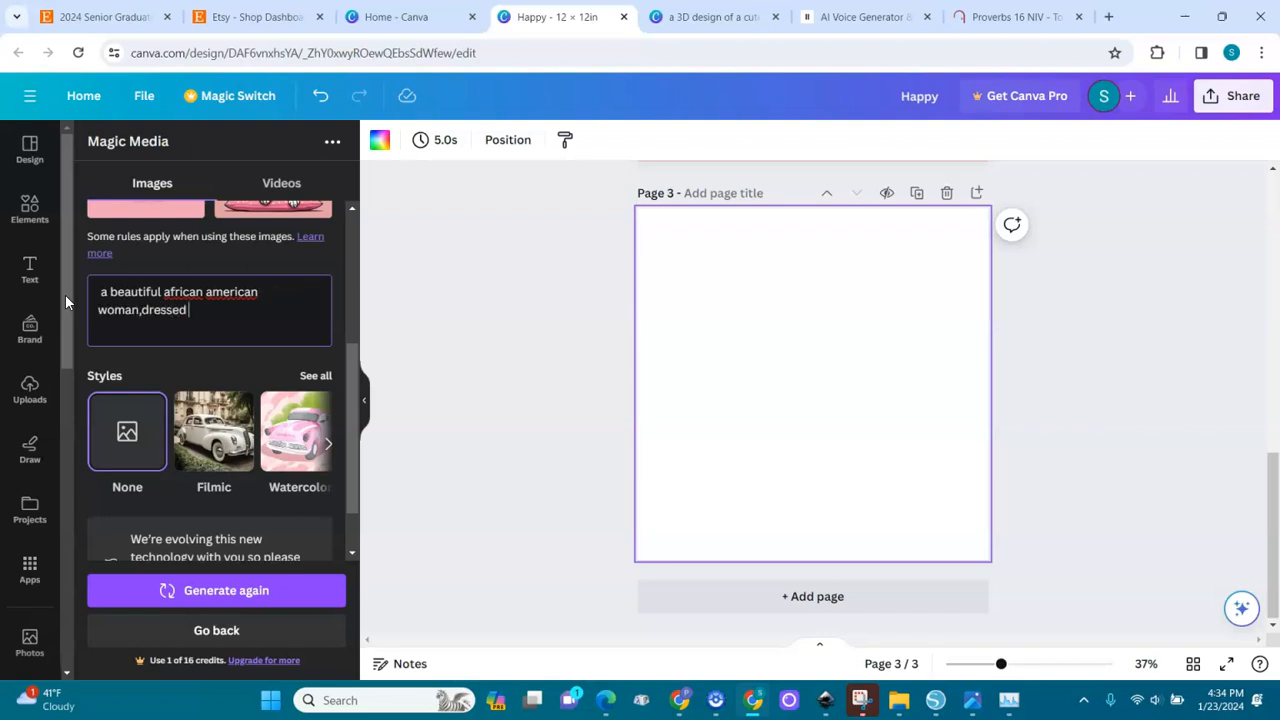
{"action": "type", "text": " in jeans, converse,walking down the street"}
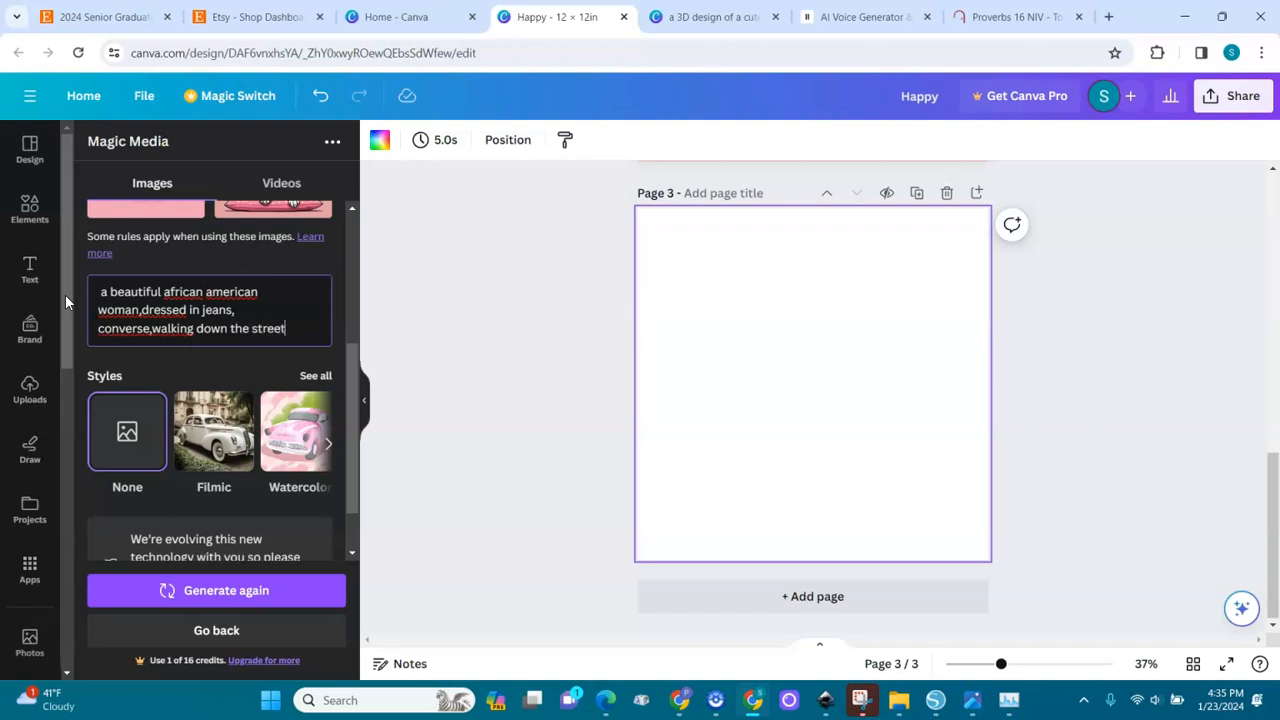
Insert "carrying a purse," into the prompt between "converse," and "walking"
{"action": "left_click", "coordinate": [152, 328]}
{"action": "type", "text": "carry"}
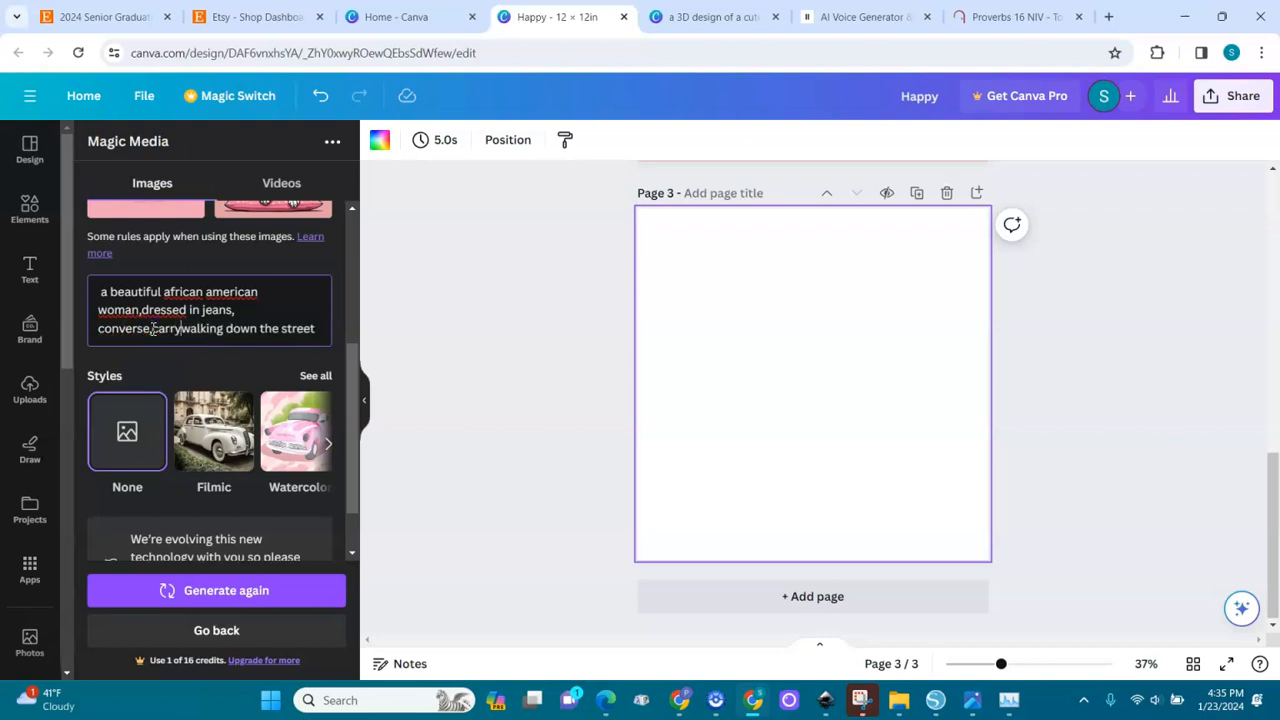
{"action": "type", "text": "ing a purse,"}
Append ",beautiful wavy hair,smiling" to the end of the prompt and generate new images
{"action": "left_click", "coordinate": [323, 341]}
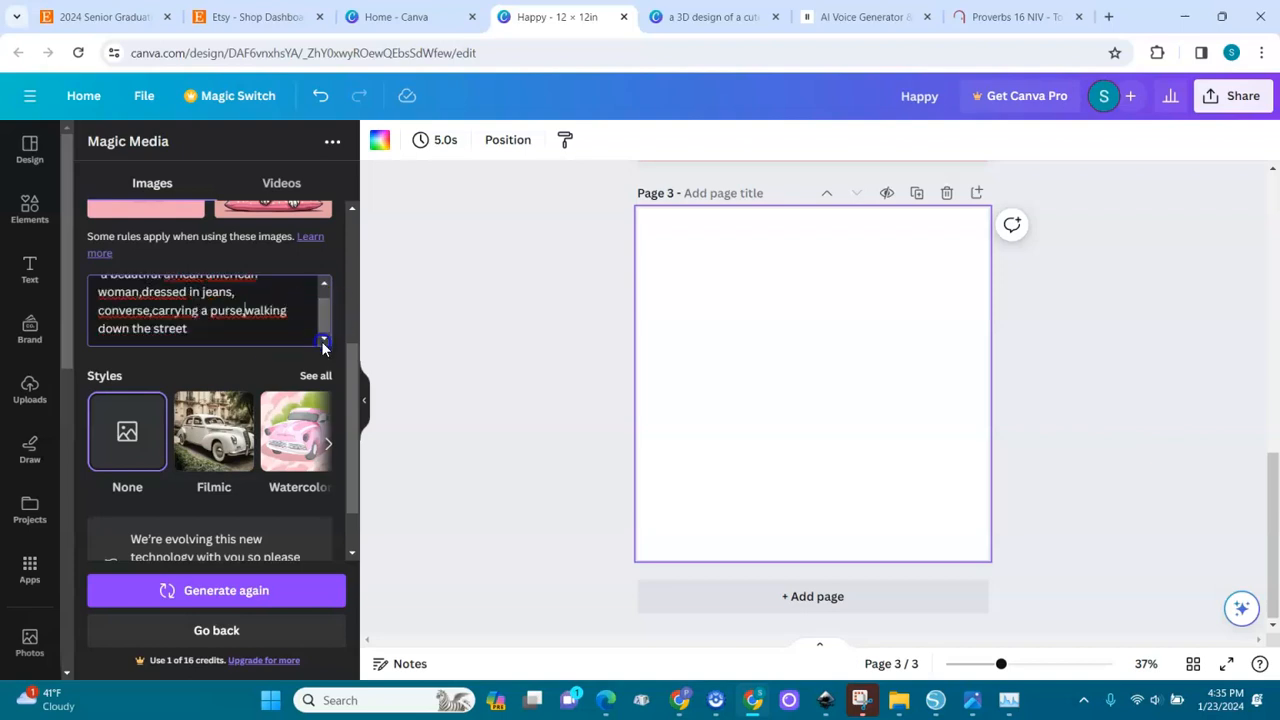
{"action": "left_click", "coordinate": [206, 333]}
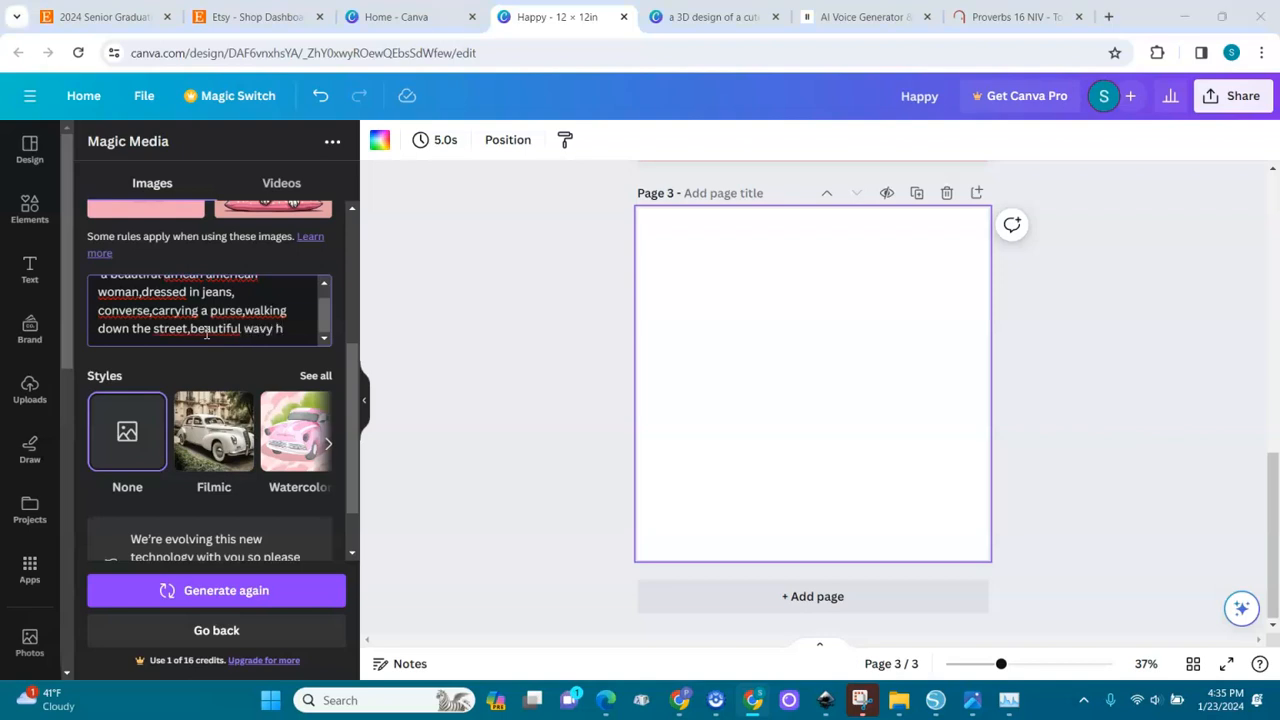
{"action": "left_click", "coordinate": [287, 329]}
{"action": "left_click", "coordinate": [329, 323]}
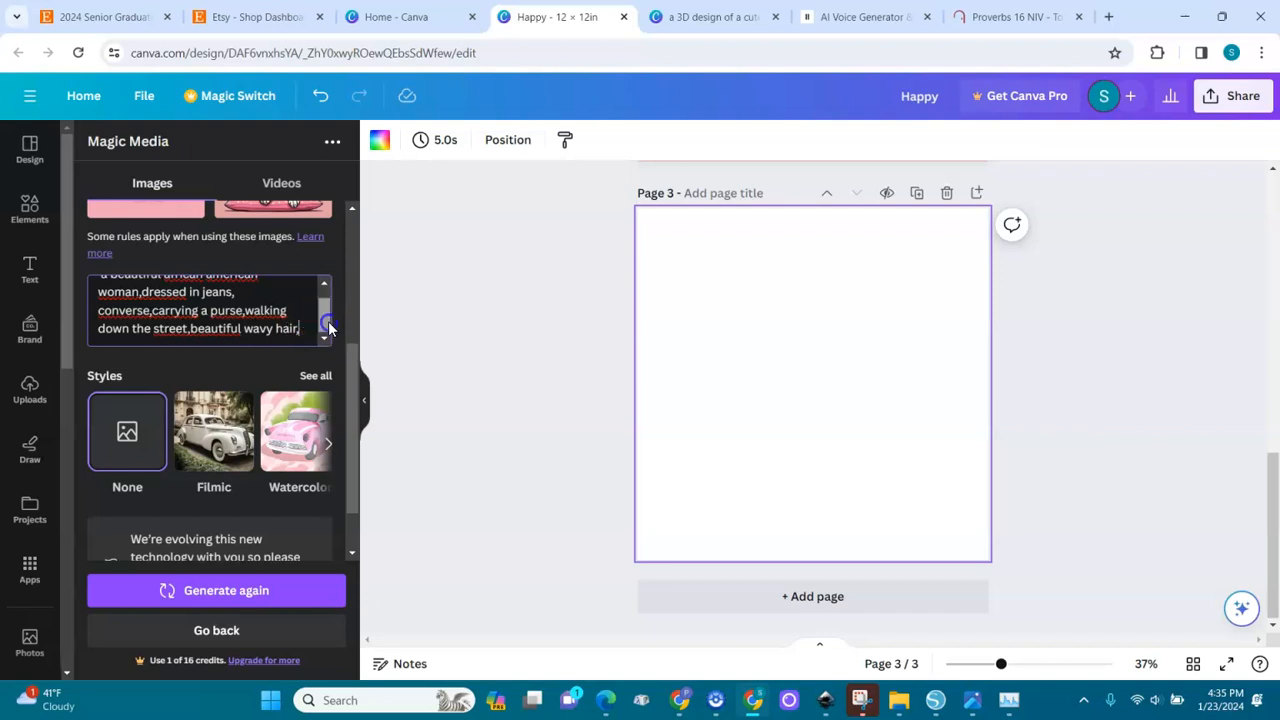
{"action": "type", "text": "smiling"}
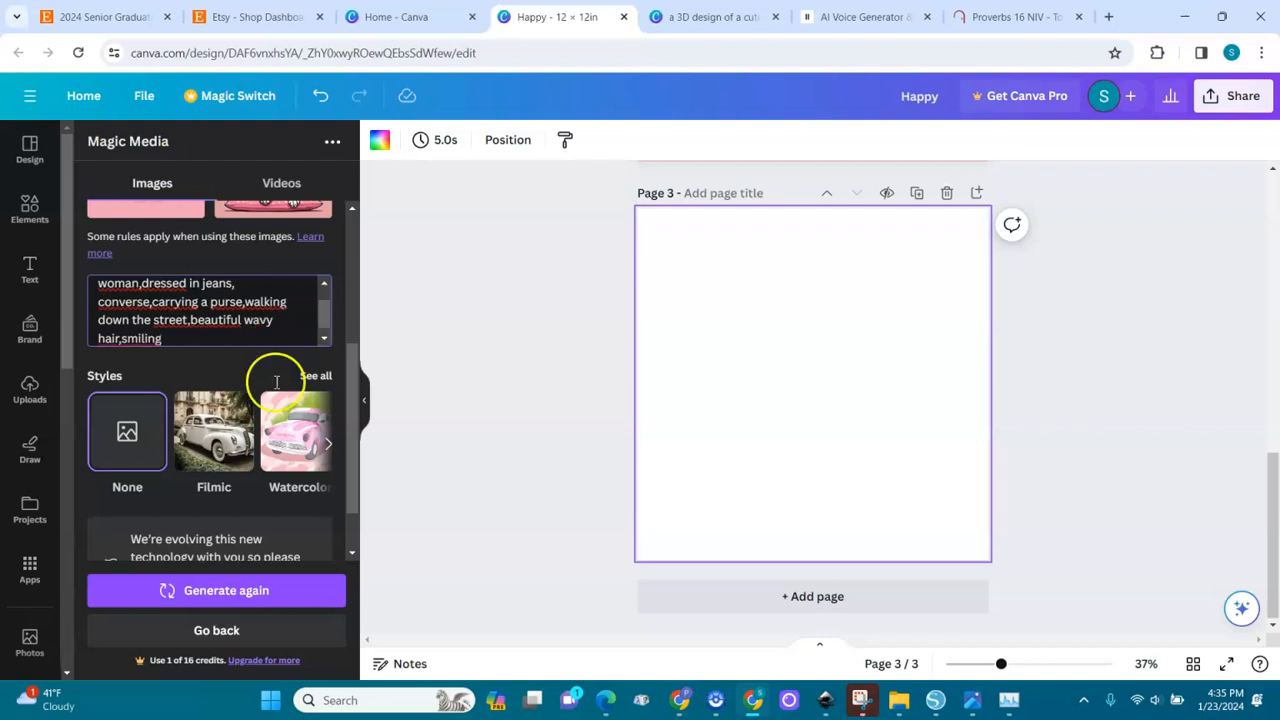
{"action": "left_click", "coordinate": [210, 596]}
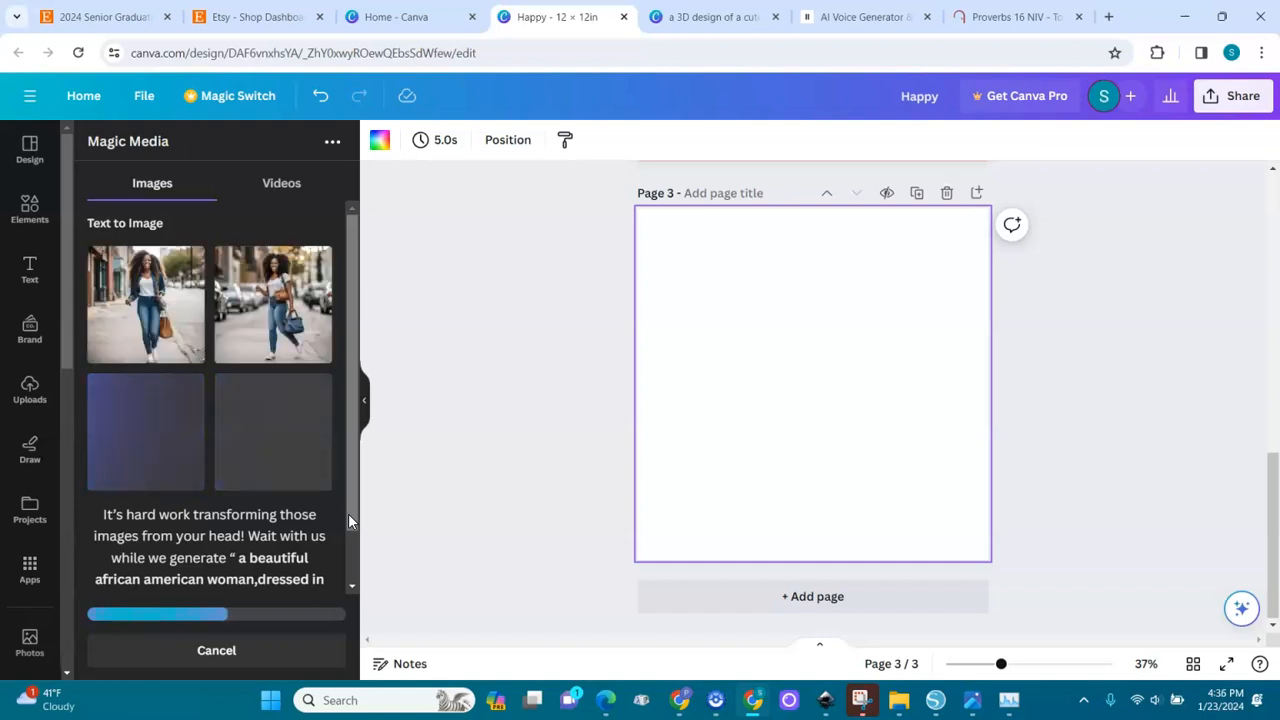
Place the first generated image of the walking woman on page 3 and set it as the page background
{"action": "left_click", "coordinate": [157, 322]}
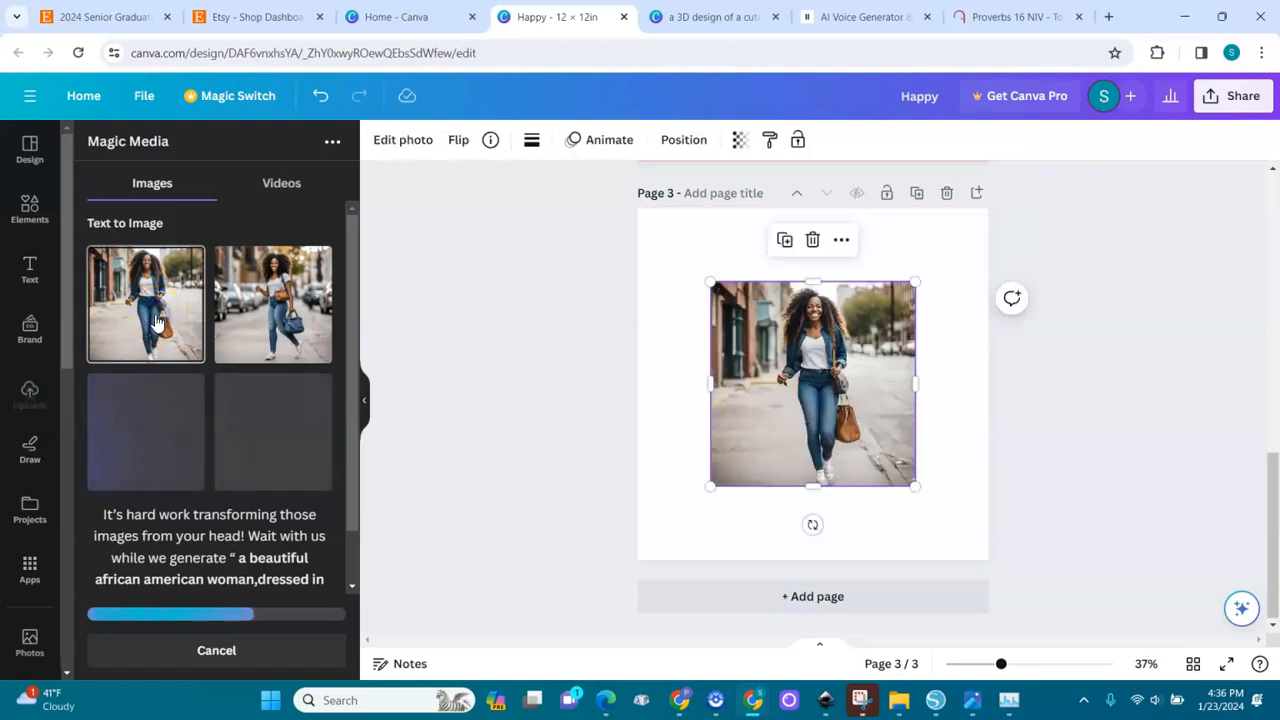
{"action": "right_click", "coordinate": [815, 342]}
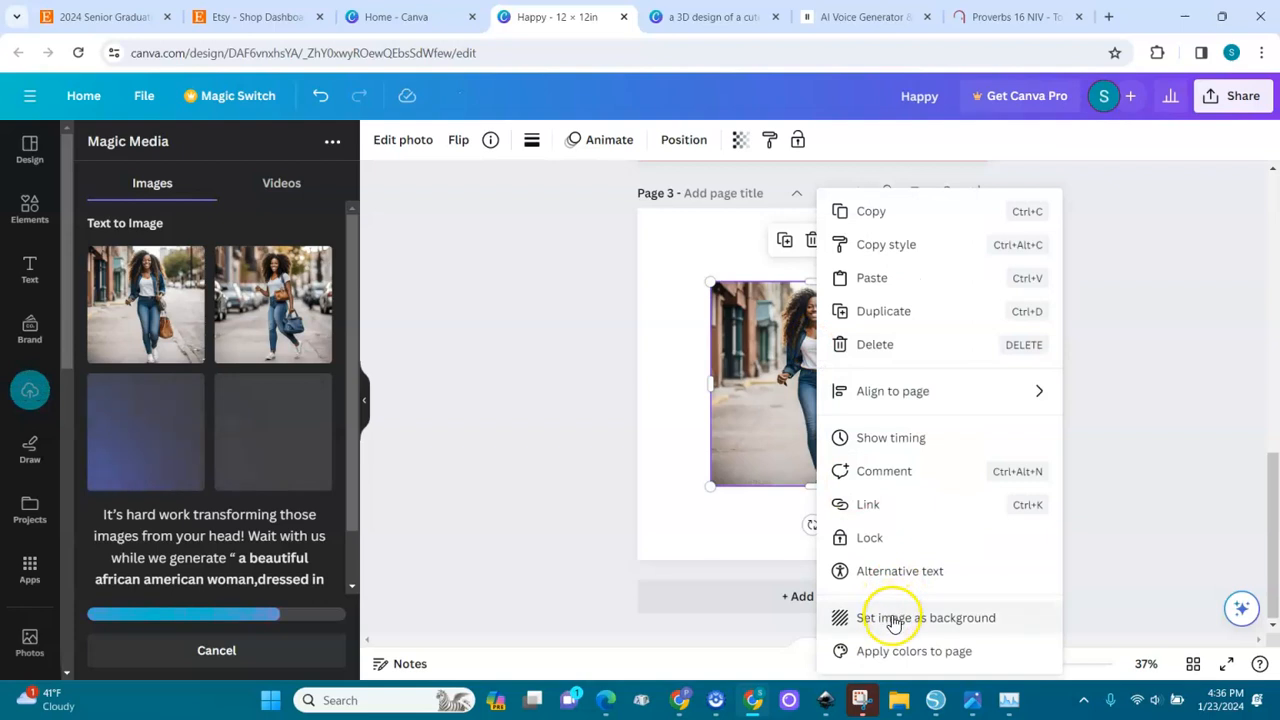
{"action": "left_click", "coordinate": [893, 615]}
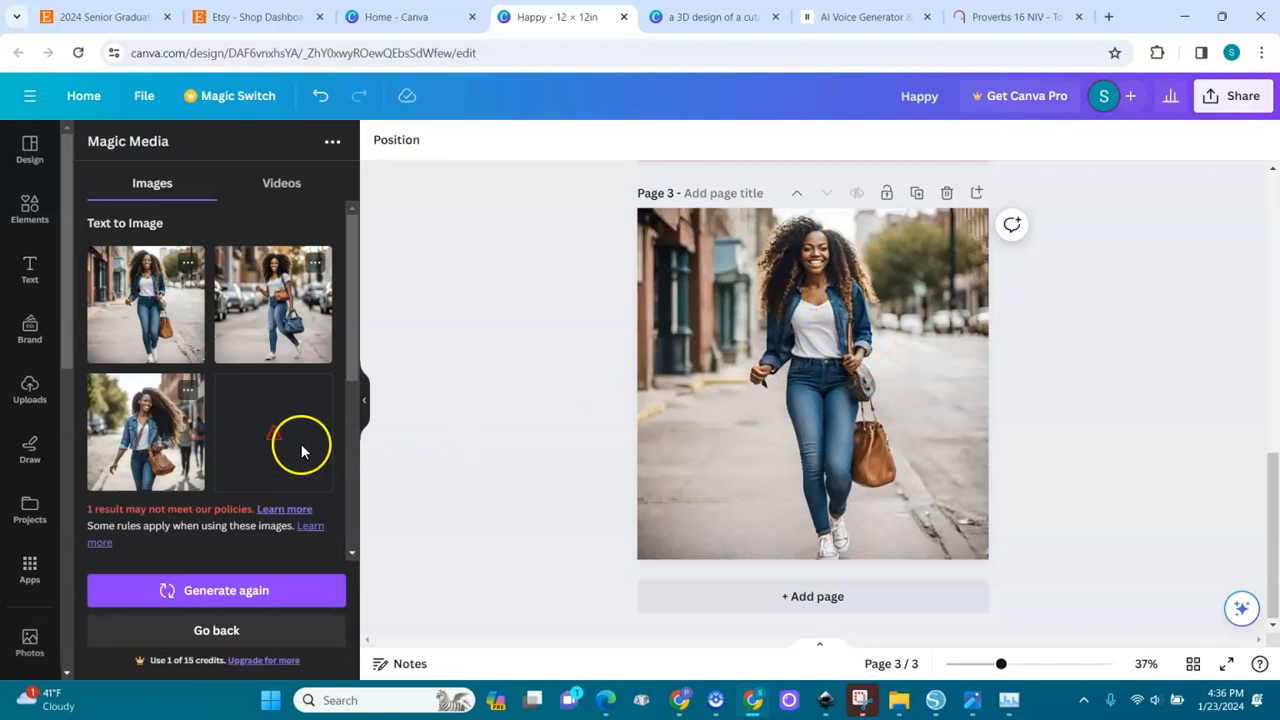
Place the second generated image of the walking woman on page 3 and enlarge it to cover the whole page
{"action": "left_click", "coordinate": [286, 314]}
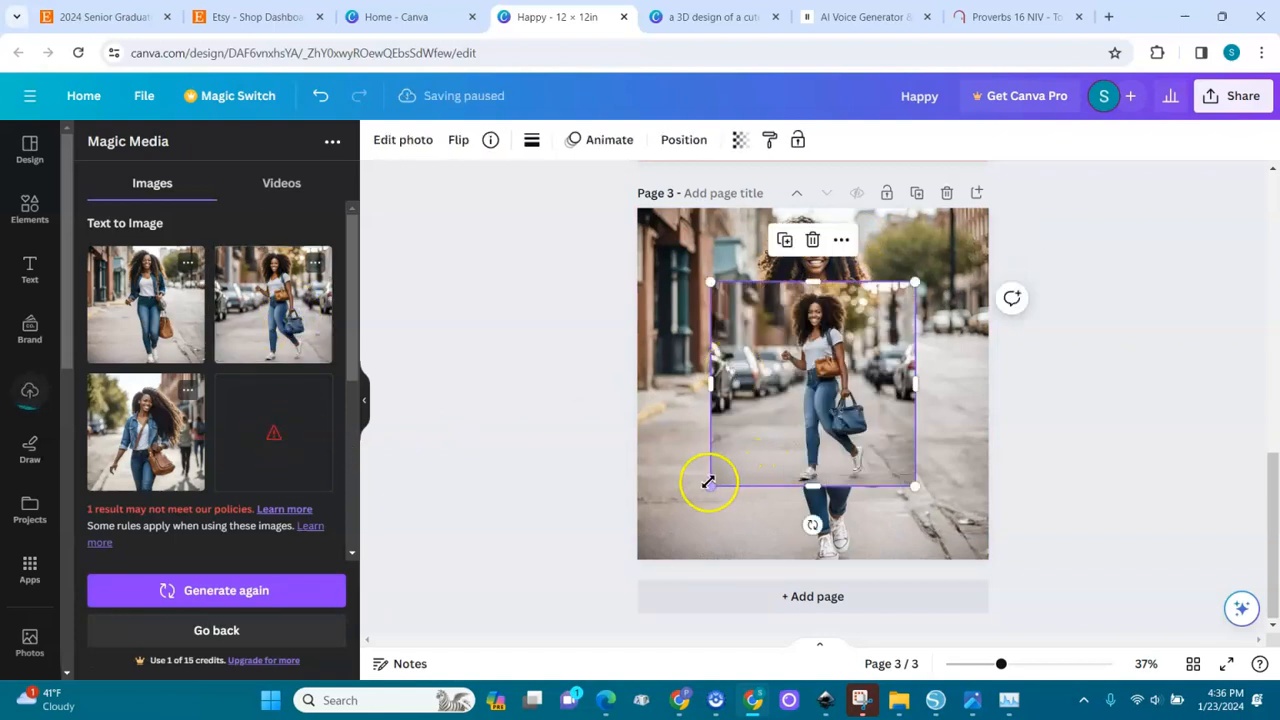
{"action": "left_click_drag", "start_coordinate": [711, 484], "coordinate": [660, 586]}
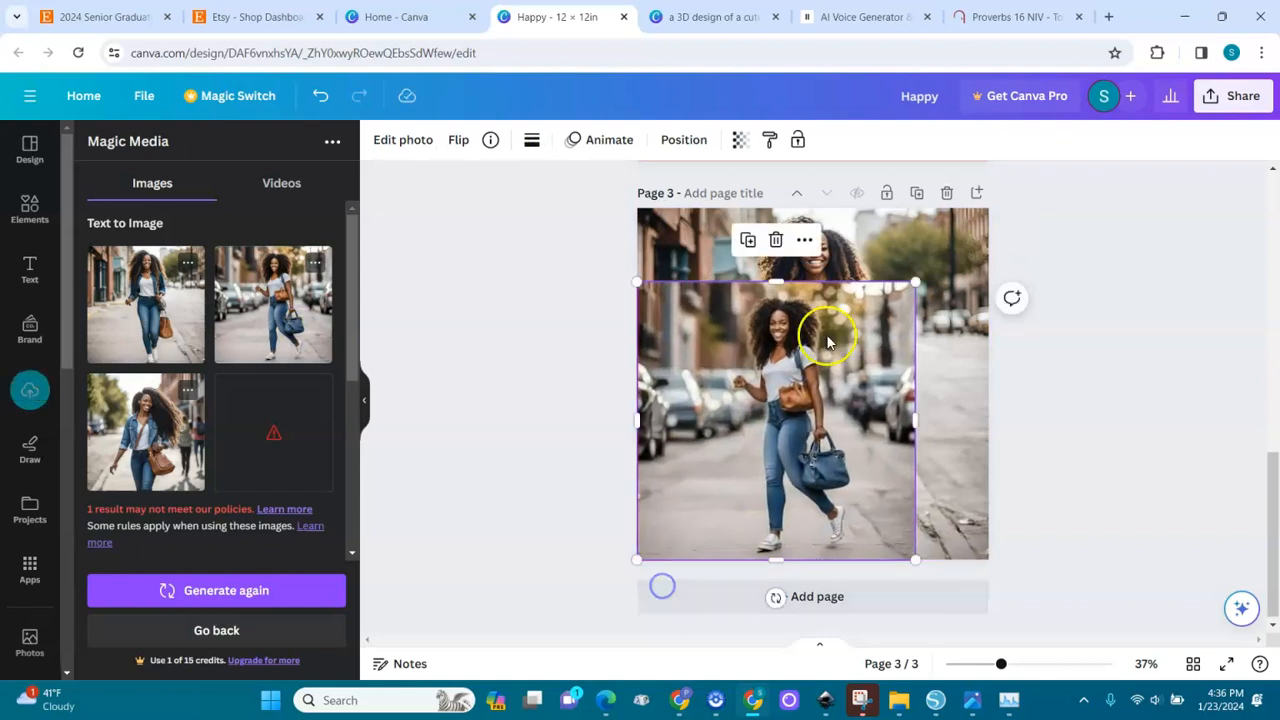
{"action": "left_click_drag", "start_coordinate": [910, 281], "coordinate": [989, 209]}
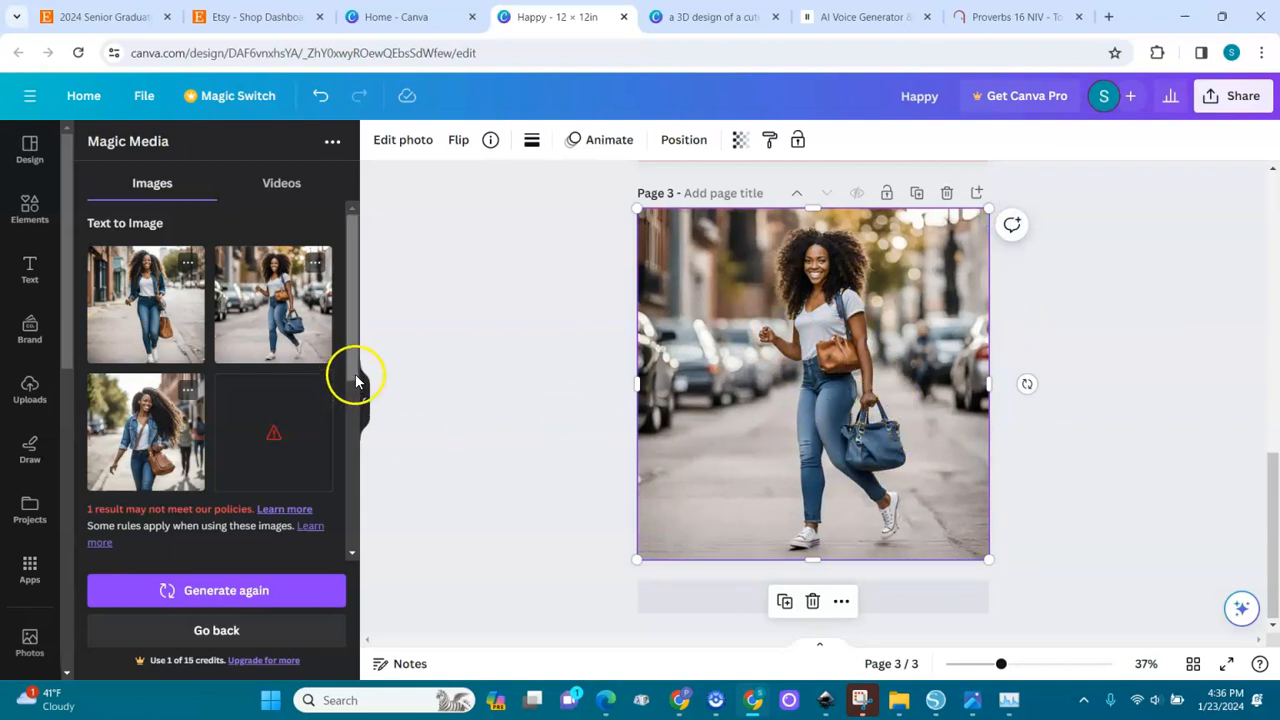
Choose an illustrated style from the full list of image styles and generate the walking-woman images again
{"action": "left_click_drag", "start_coordinate": [352, 360], "coordinate": [357, 494]}
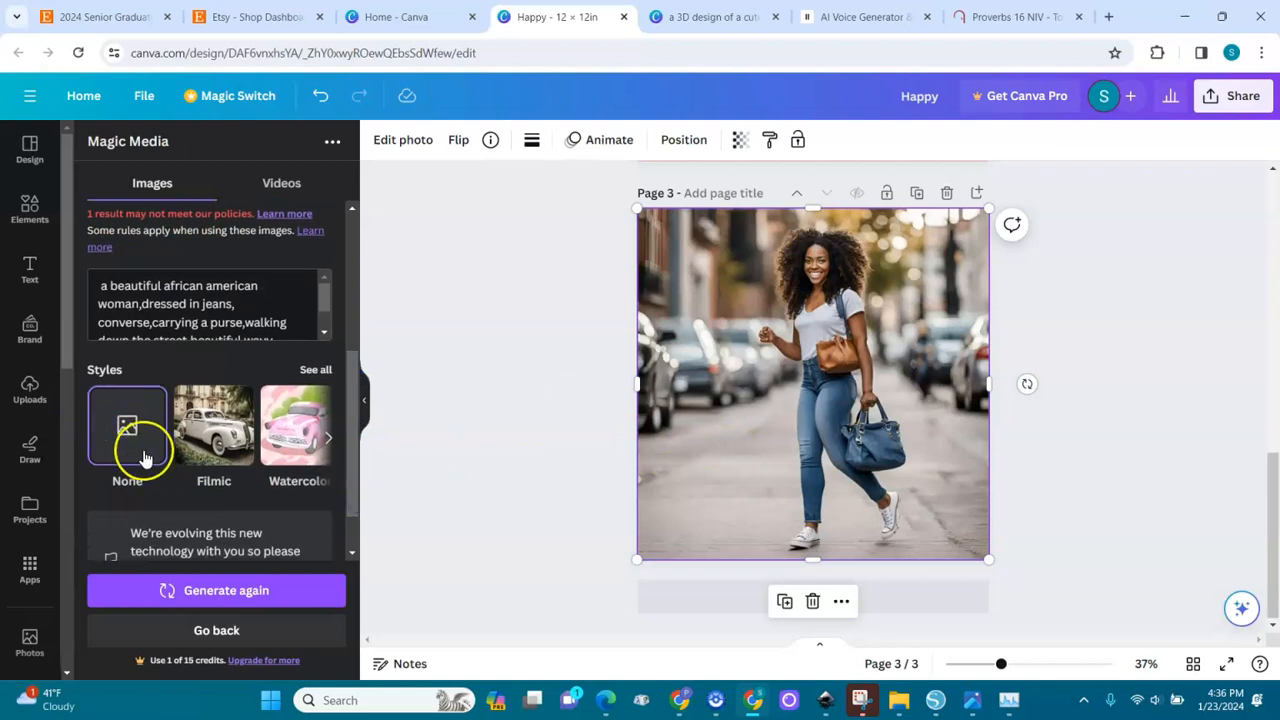
{"action": "left_click_drag", "start_coordinate": [351, 438], "coordinate": [349, 497]}
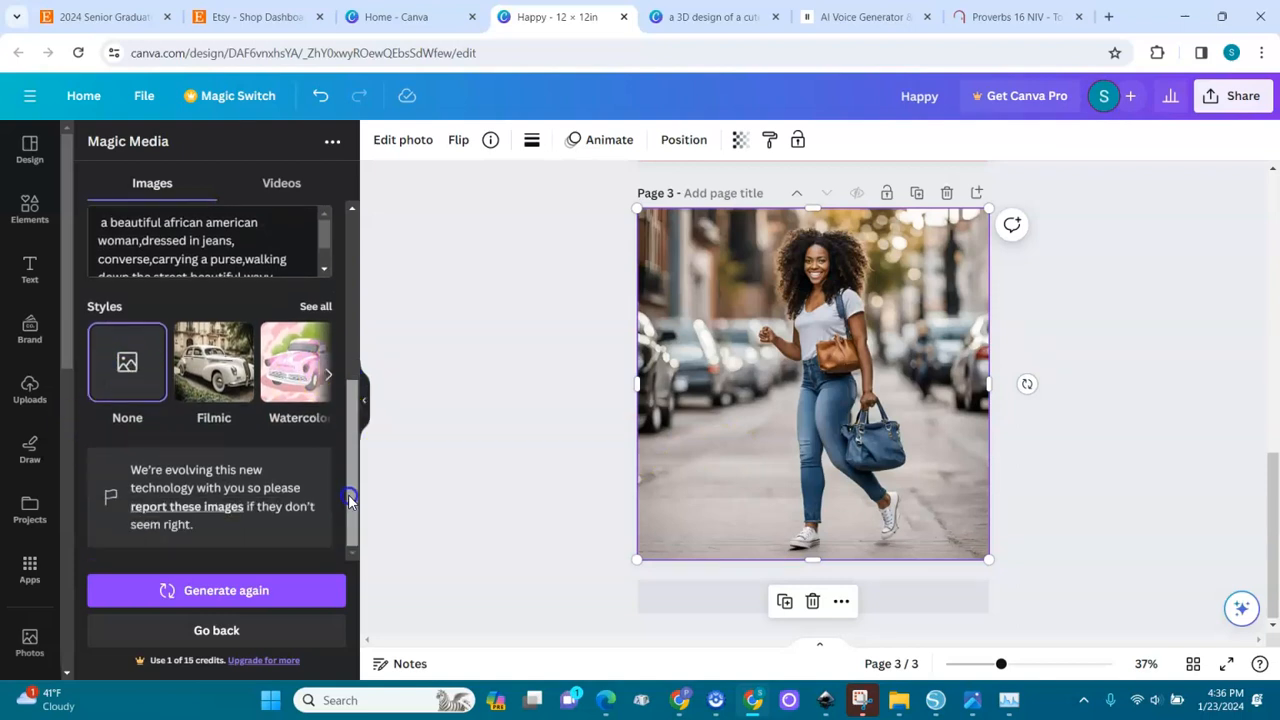
{"action": "left_click", "coordinate": [315, 307]}
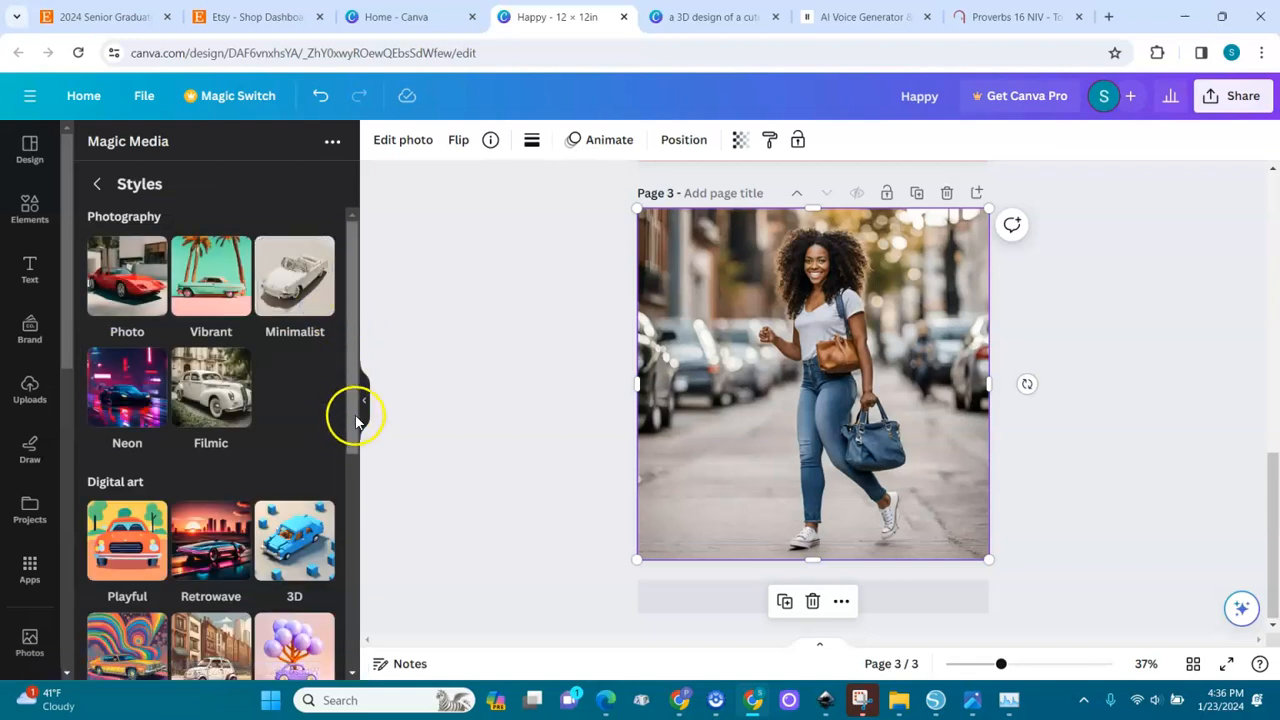
{"action": "scroll", "coordinate": [356, 420], "scroll_direction": "down", "scroll_amount": 3}
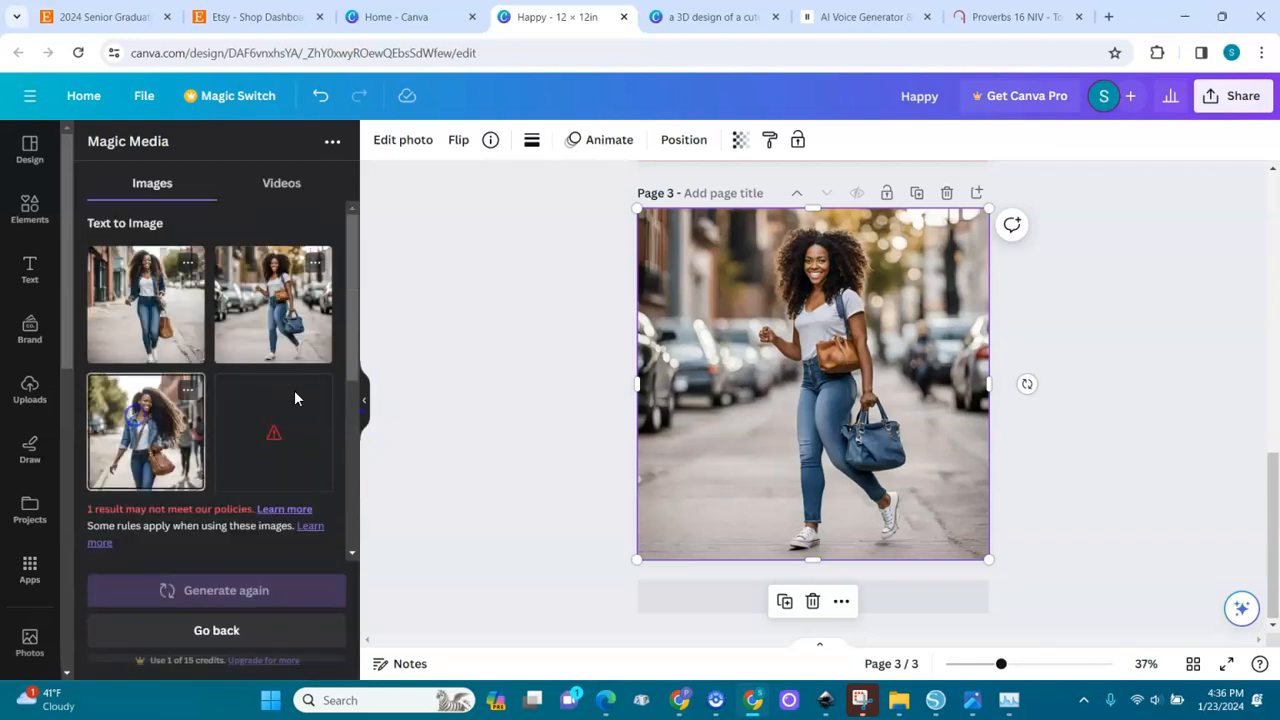
{"action": "left_click", "coordinate": [229, 588]}
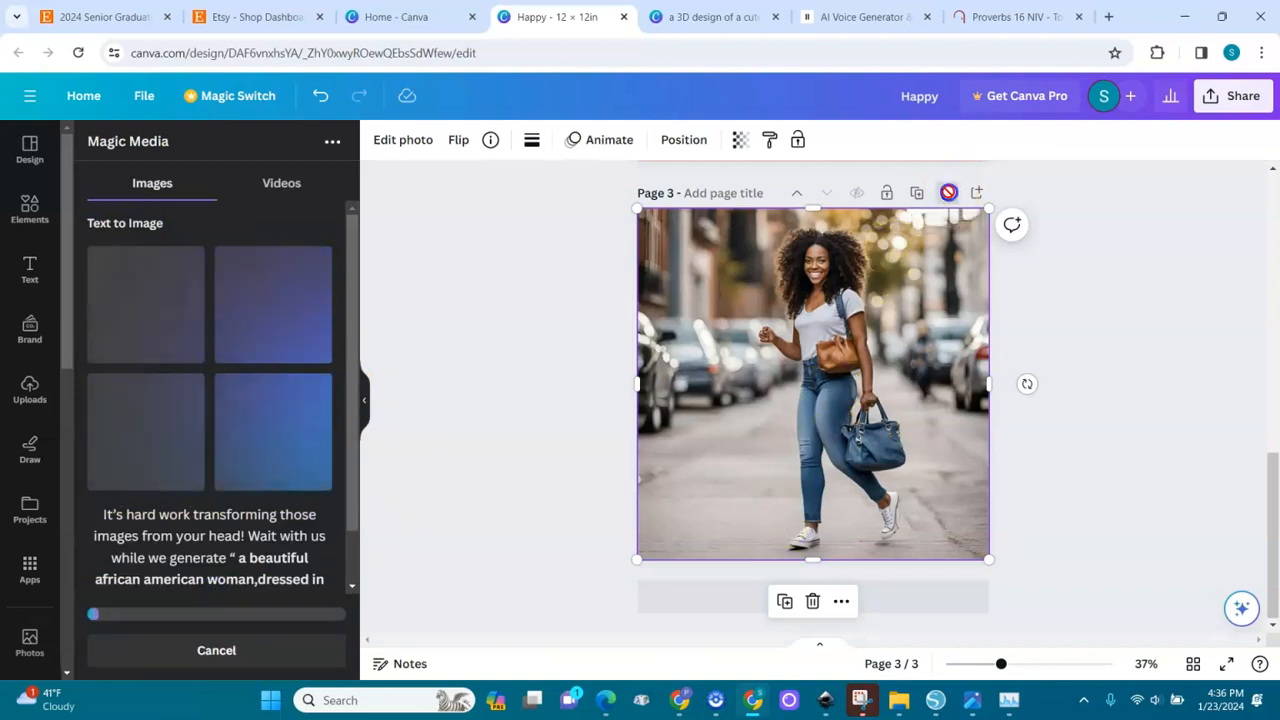
Replace page 3 with a new blank page and set the second generated illustration as its background
{"action": "left_click", "coordinate": [948, 192]}
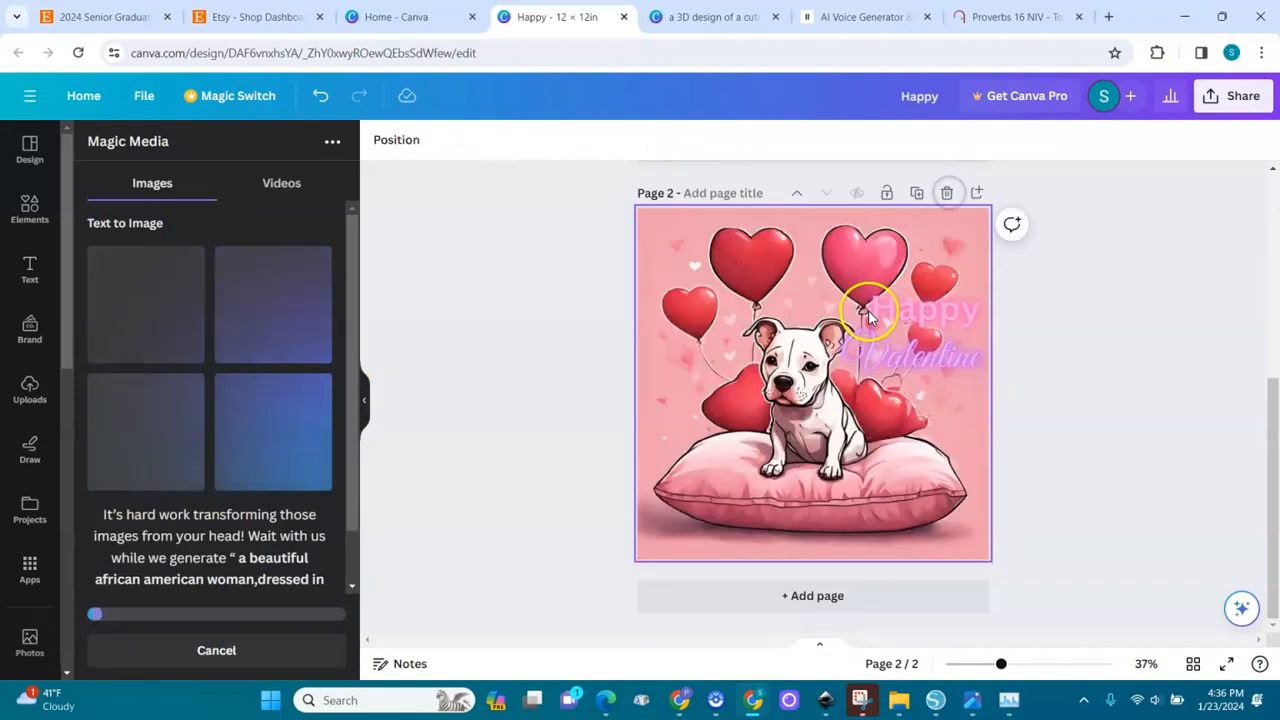
{"action": "left_click", "coordinate": [835, 598]}
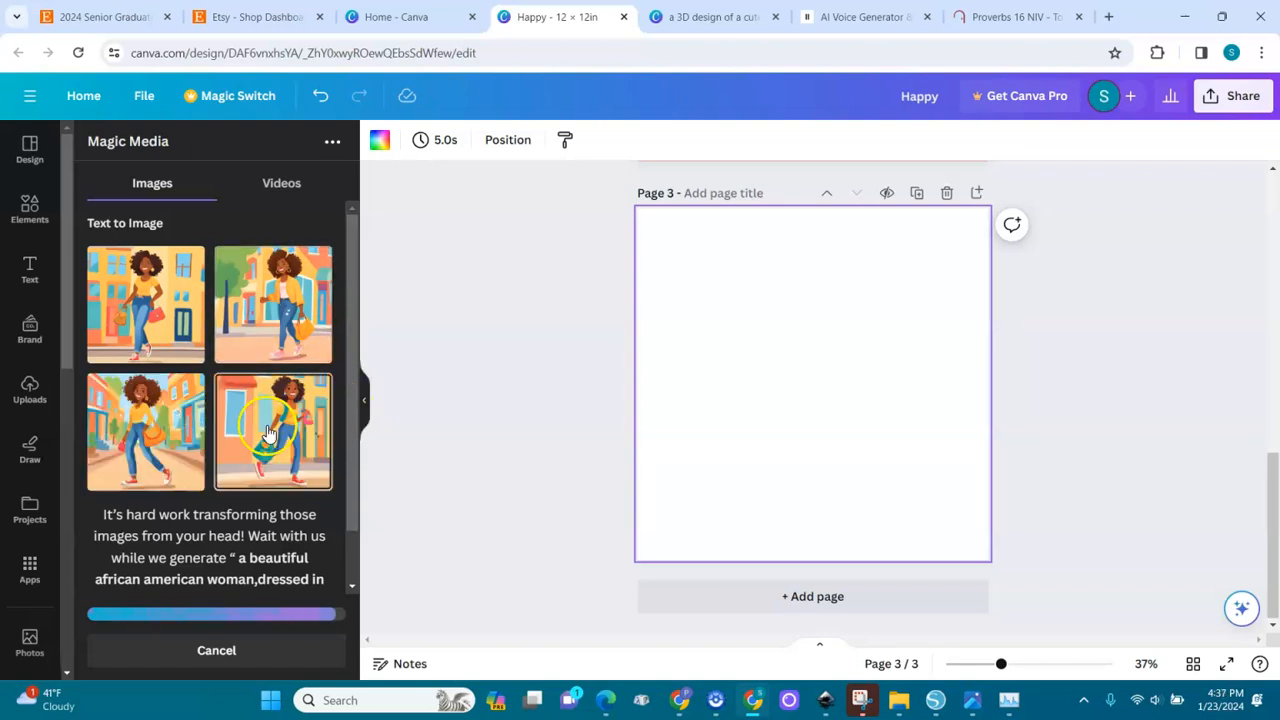
{"action": "left_click", "coordinate": [292, 308]}
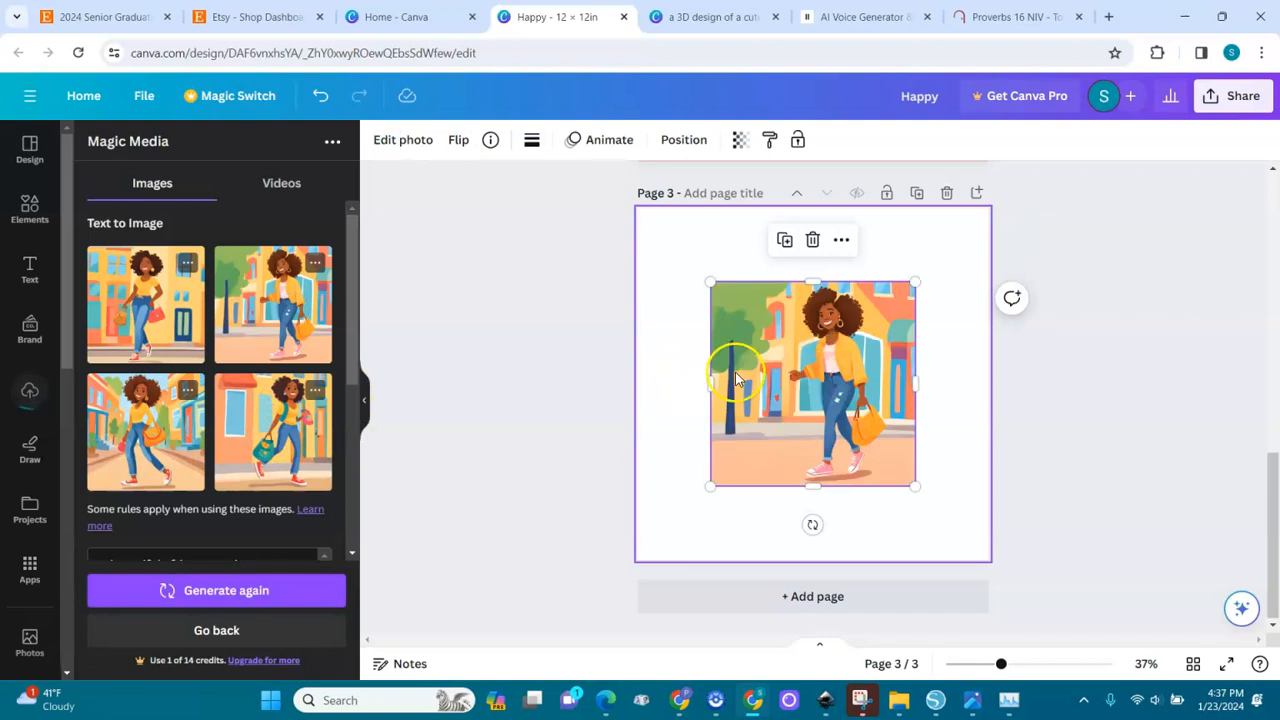
{"action": "right_click", "coordinate": [792, 355]}
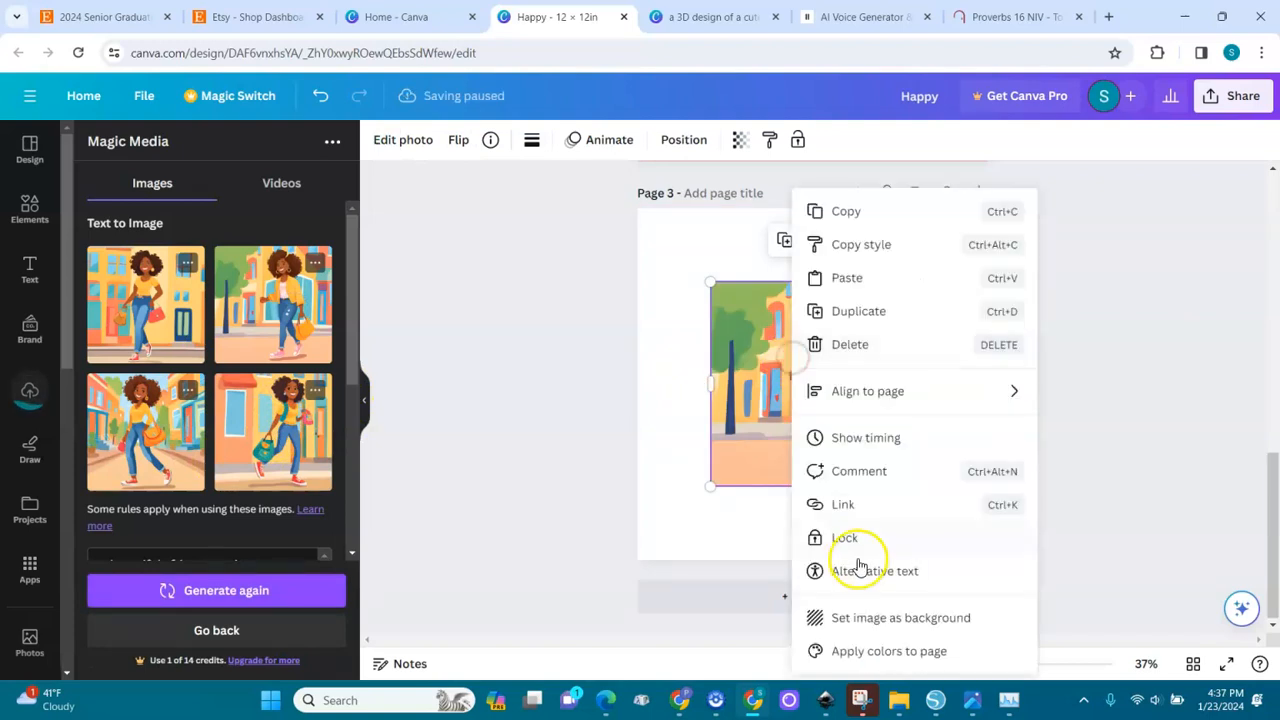
{"action": "left_click", "coordinate": [871, 617]}
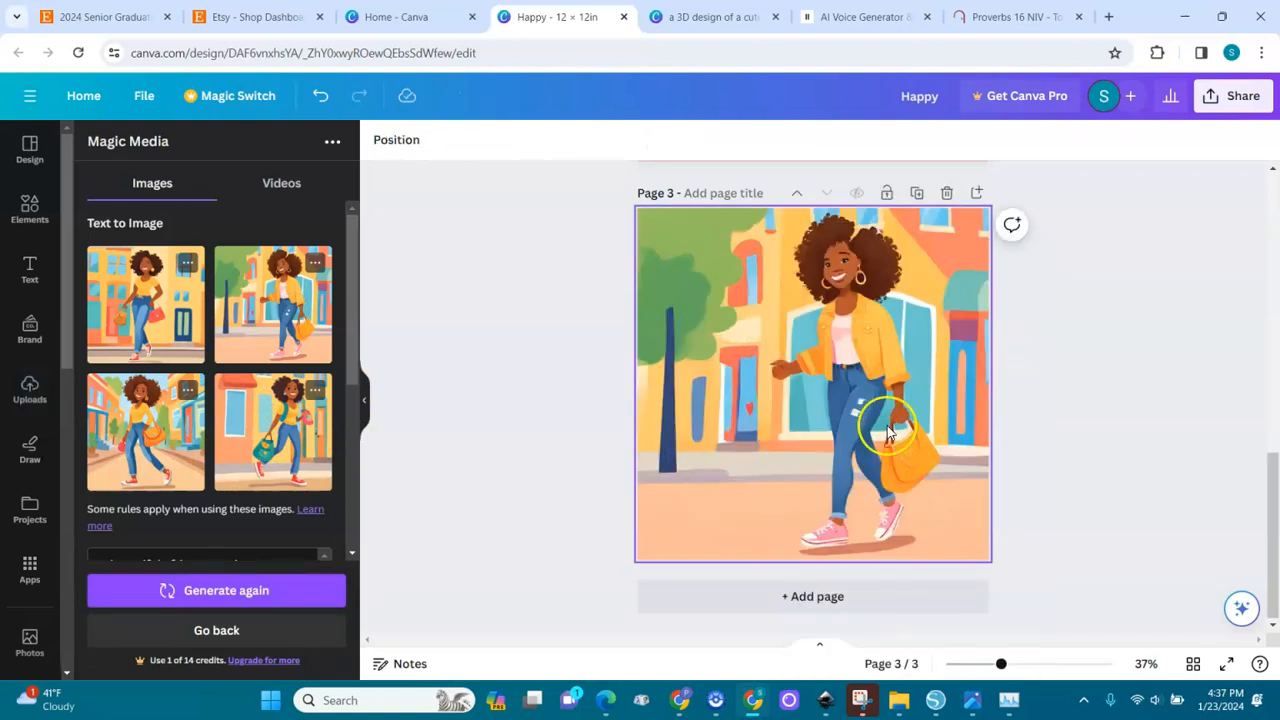
Try out the fourth and third generated illustrations on page 3, and remove both from the page
{"action": "left_click", "coordinate": [308, 430]}
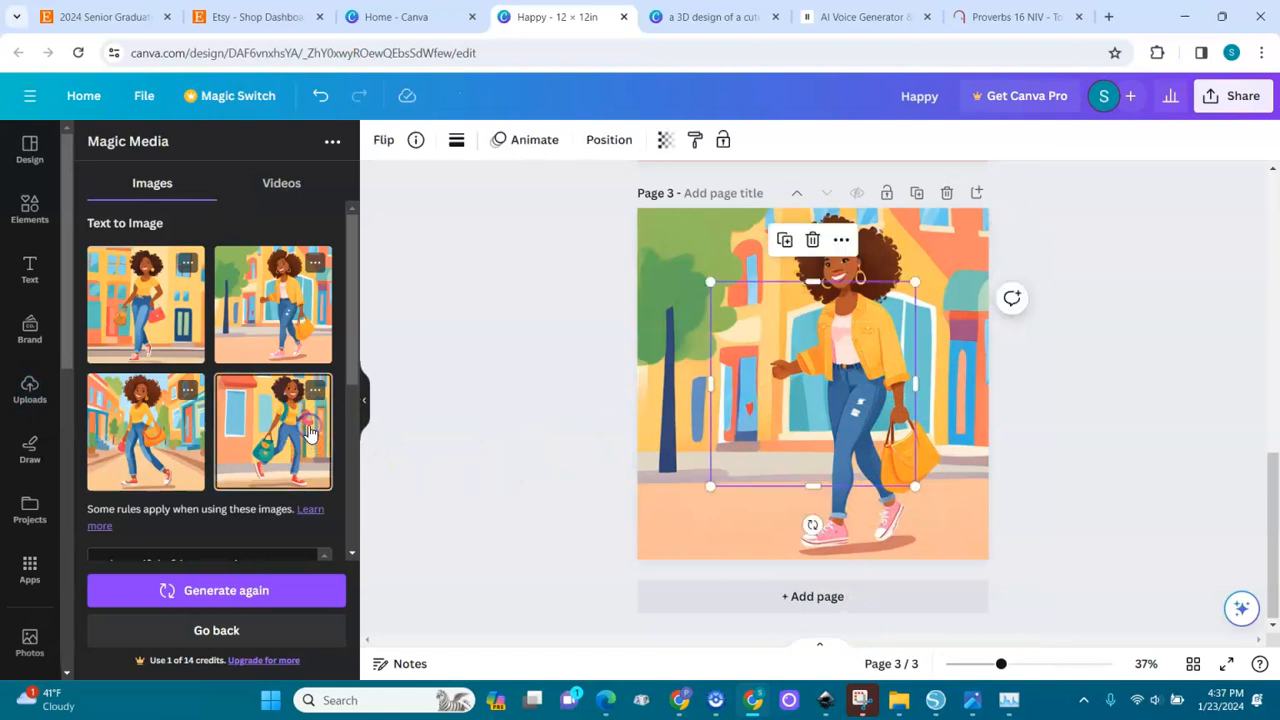
{"action": "left_click", "coordinate": [200, 437]}
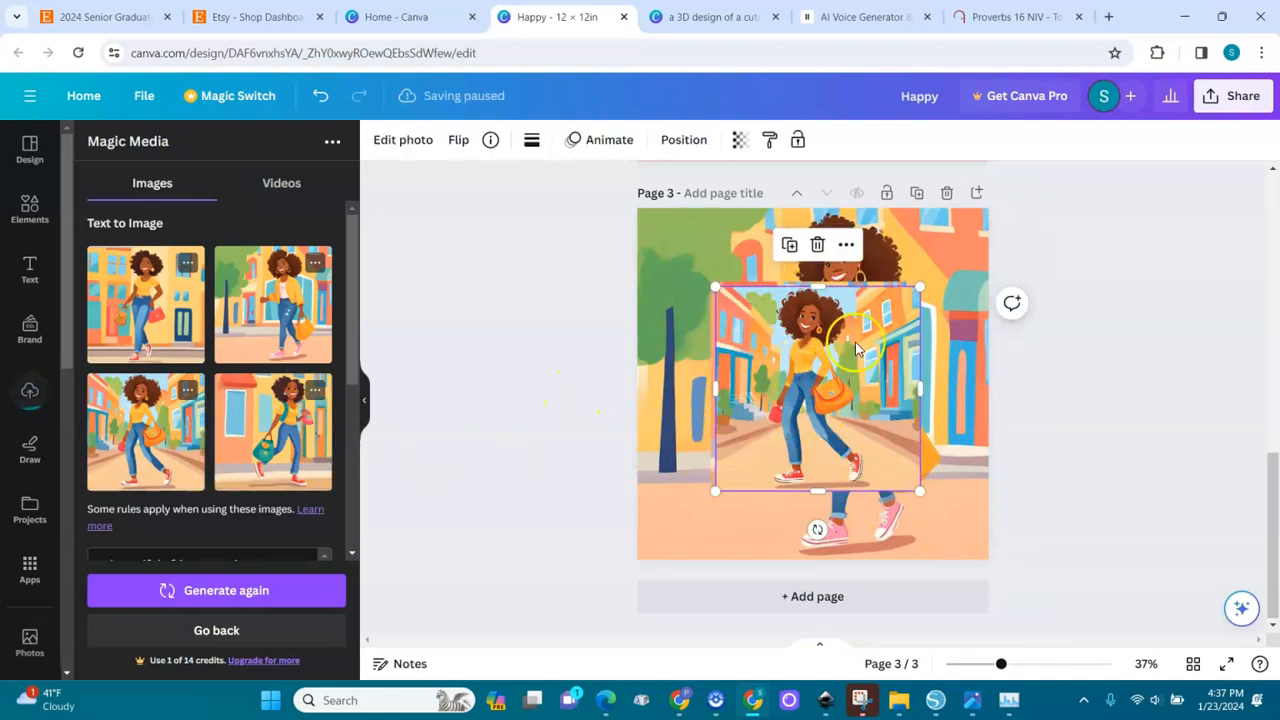
{"action": "left_click", "coordinate": [817, 244]}
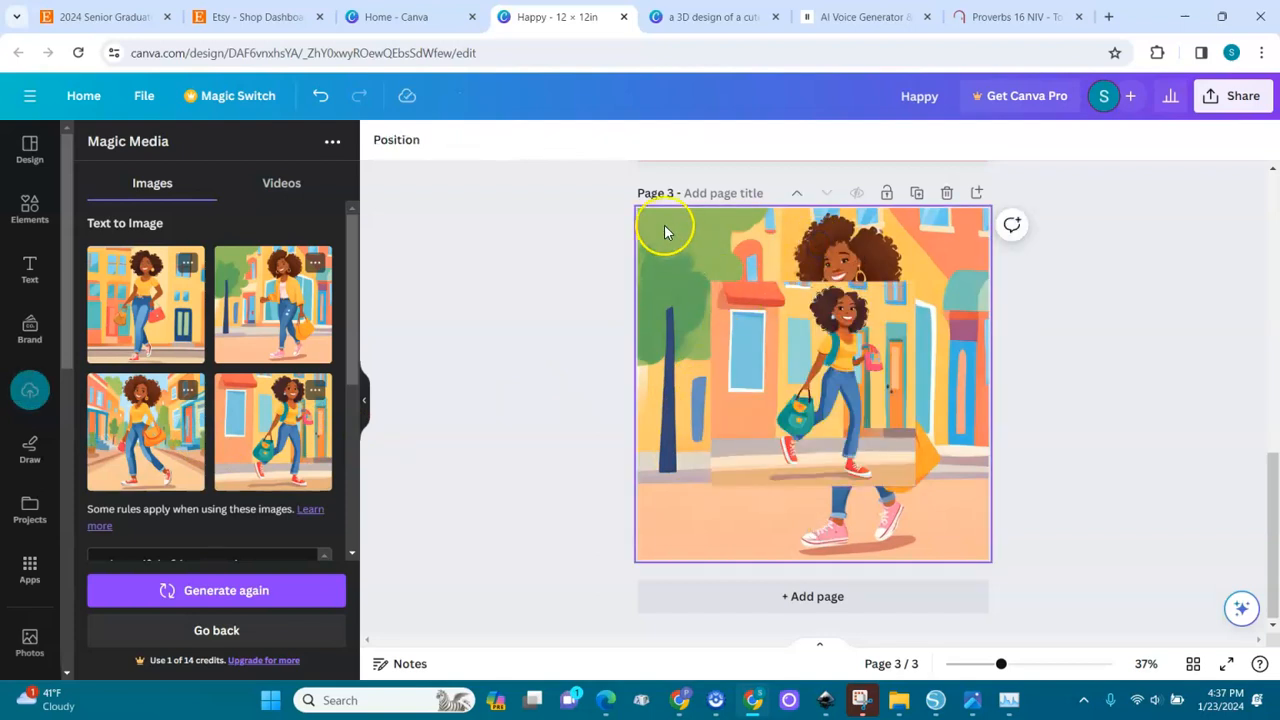
{"action": "left_click", "coordinate": [1030, 555]}
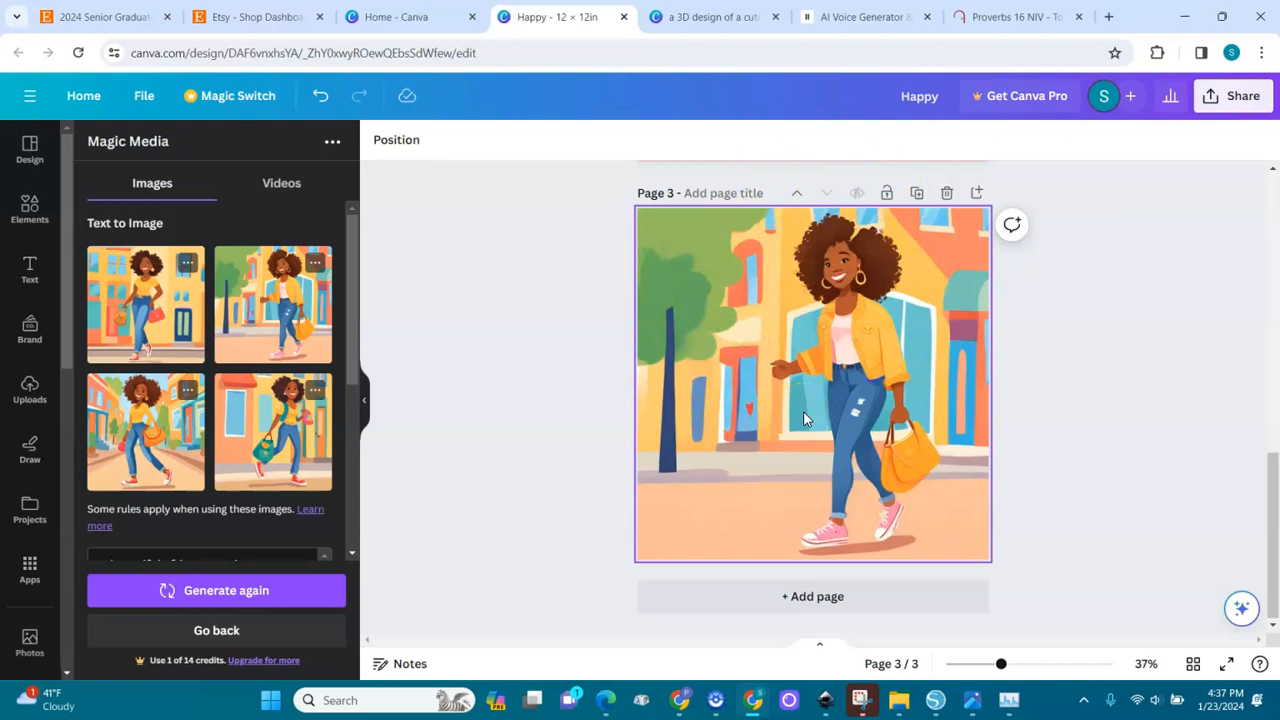
{"action": "left_click", "coordinate": [778, 288]}
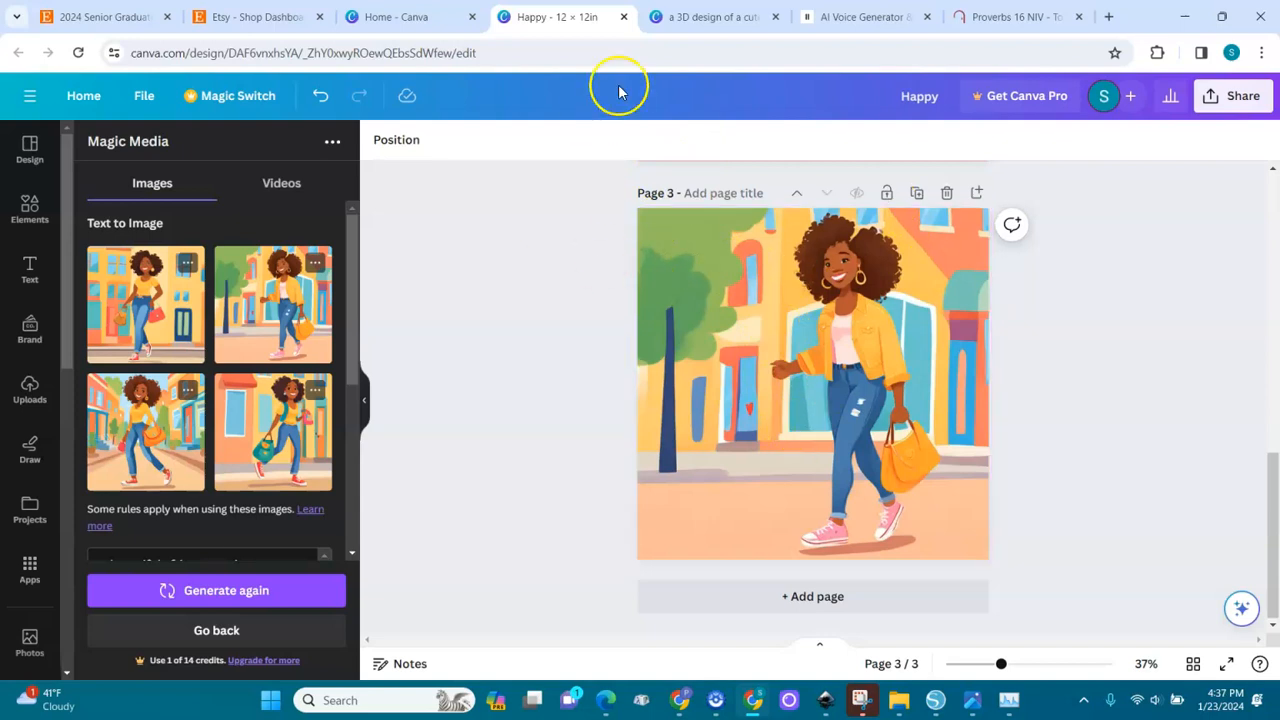
Open the recent "a 3D design of a cute baby" design and examine the women-with-dogs images on page 1 up close
{"action": "left_click", "coordinate": [410, 16]}
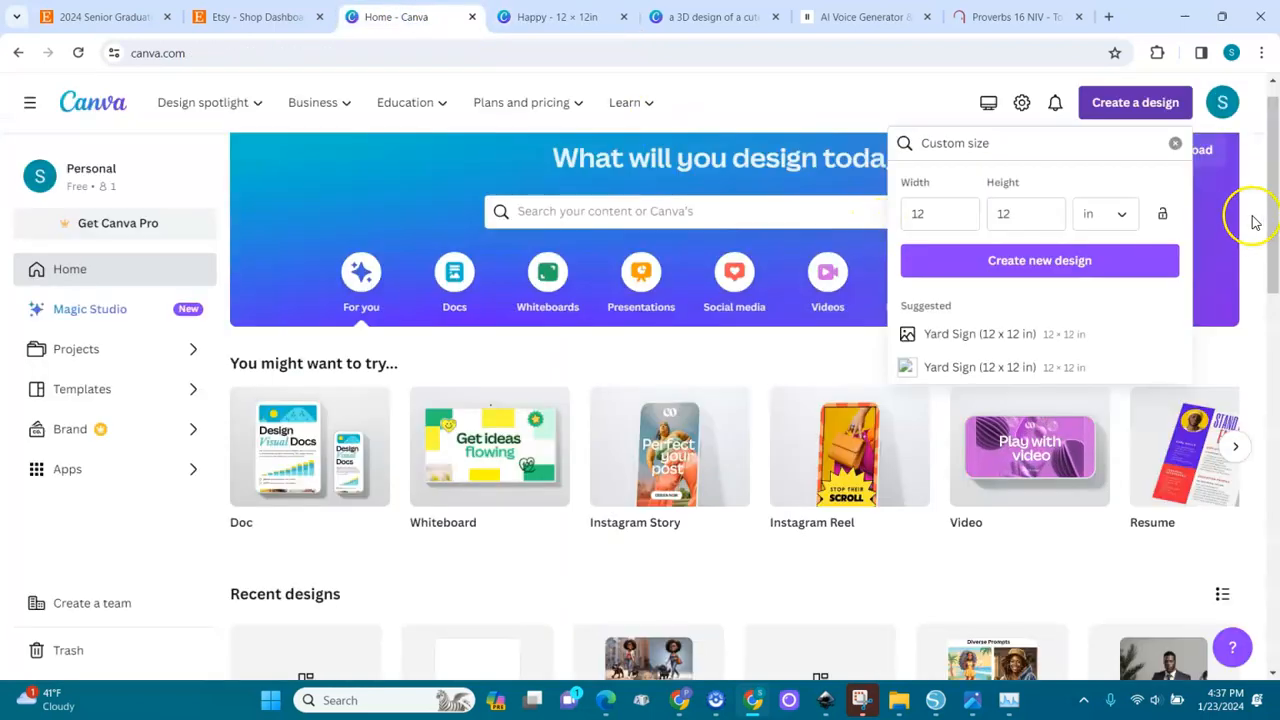
{"action": "left_click_drag", "start_coordinate": [1268, 258], "coordinate": [1275, 330]}
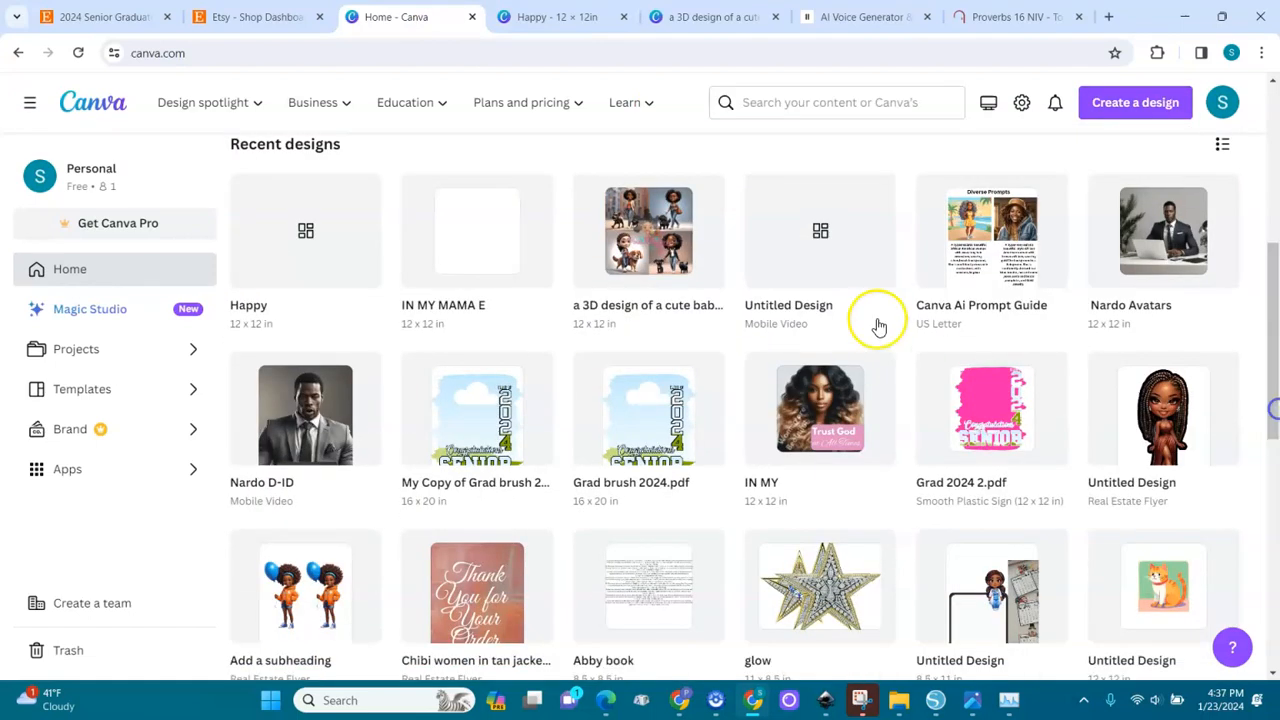
{"action": "left_click", "coordinate": [694, 250]}
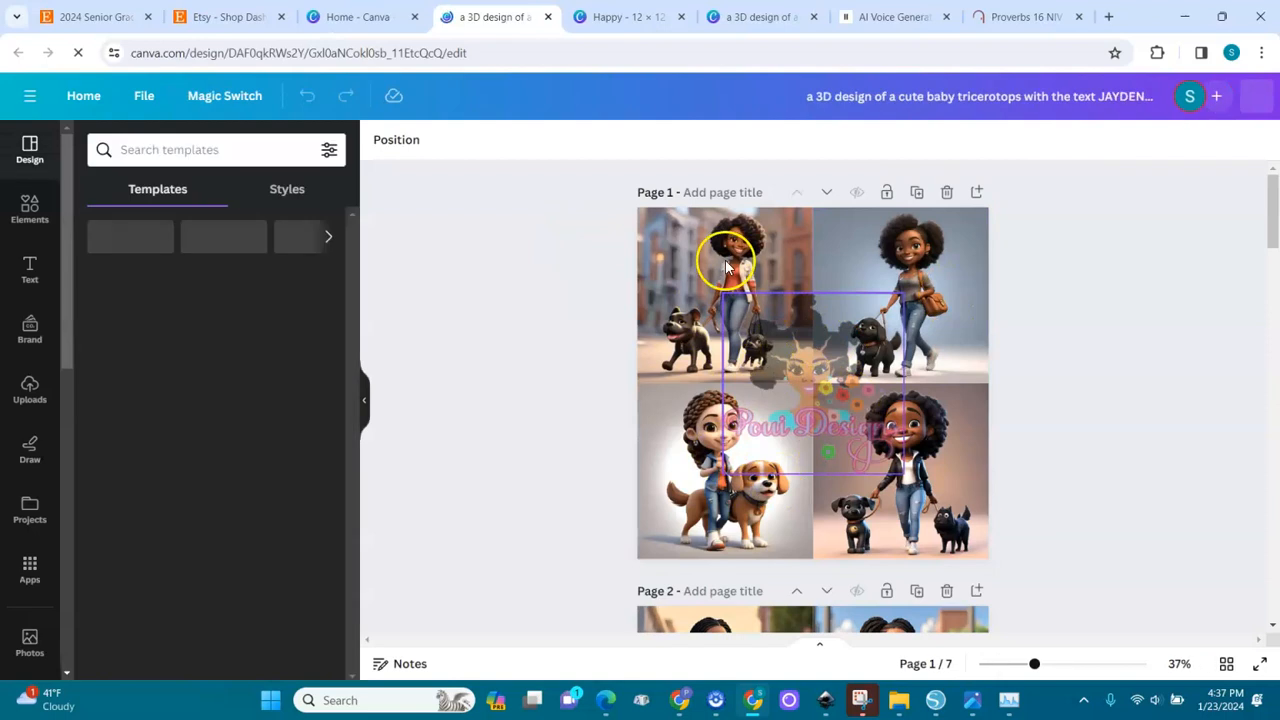
{"action": "left_click", "coordinate": [914, 265]}
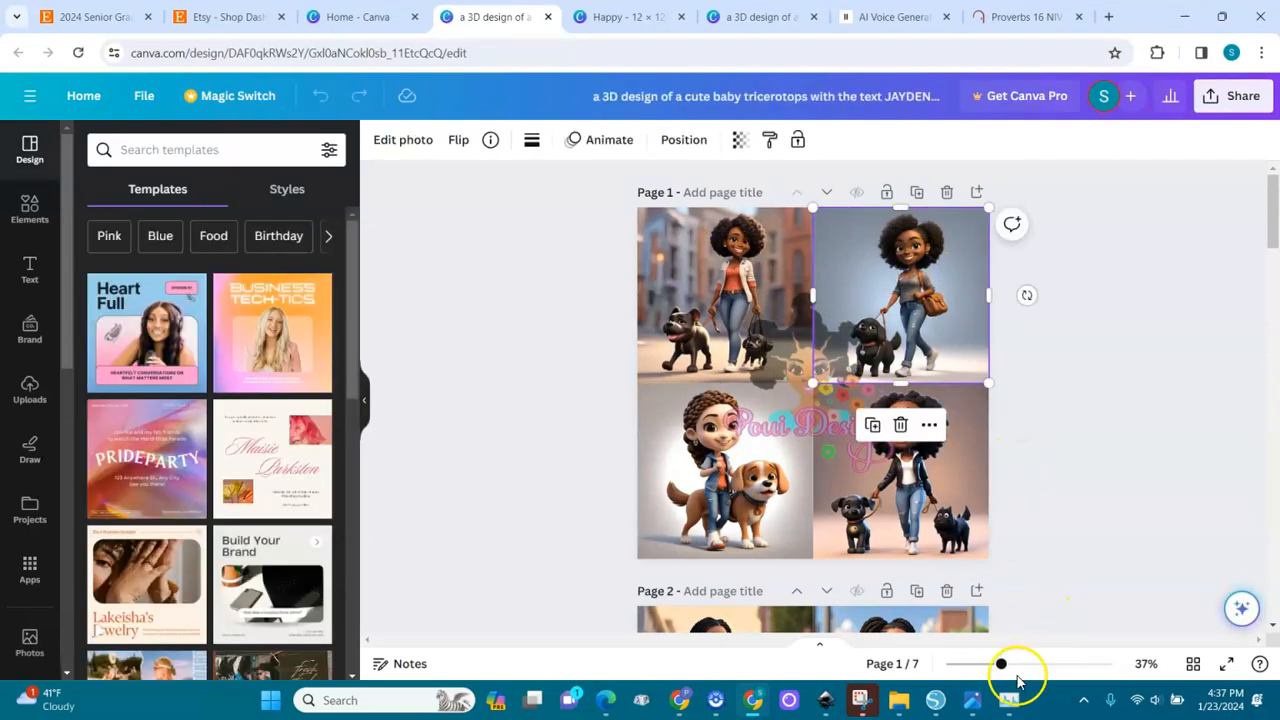
{"action": "left_click_drag", "start_coordinate": [1001, 663], "coordinate": [1051, 663]}
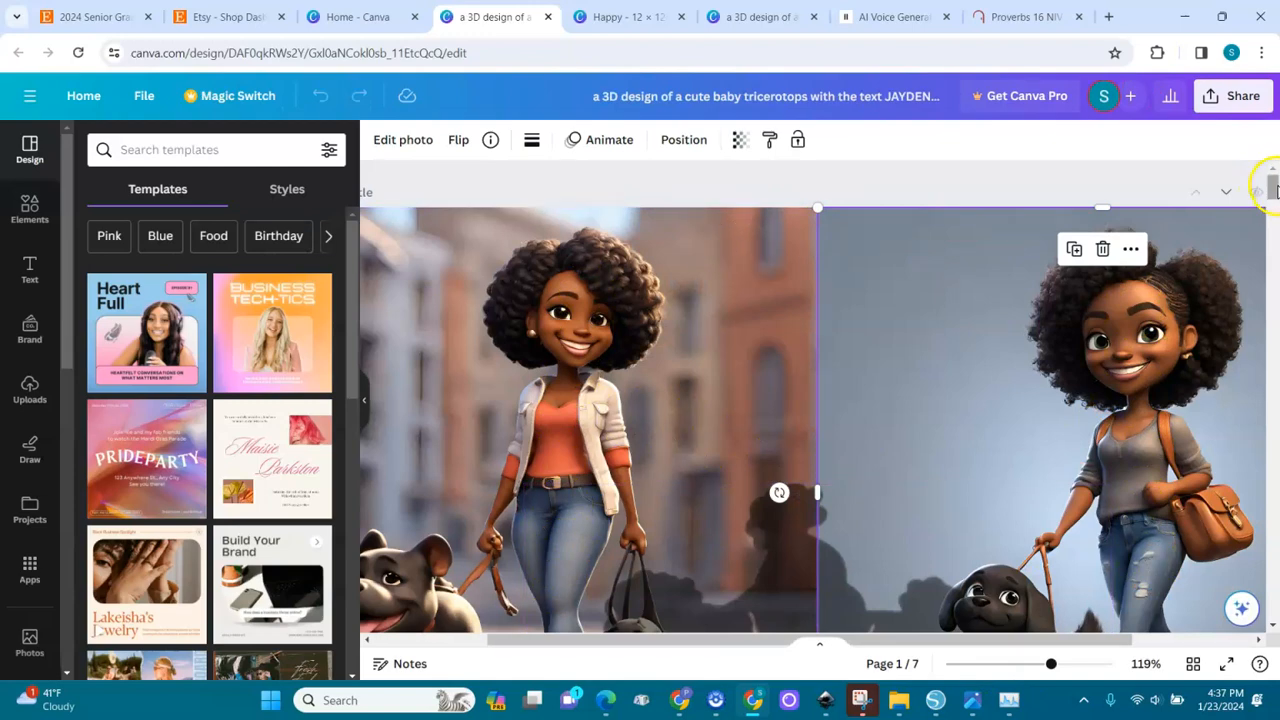
{"action": "left_click_drag", "start_coordinate": [1273, 190], "coordinate": [1262, 232]}
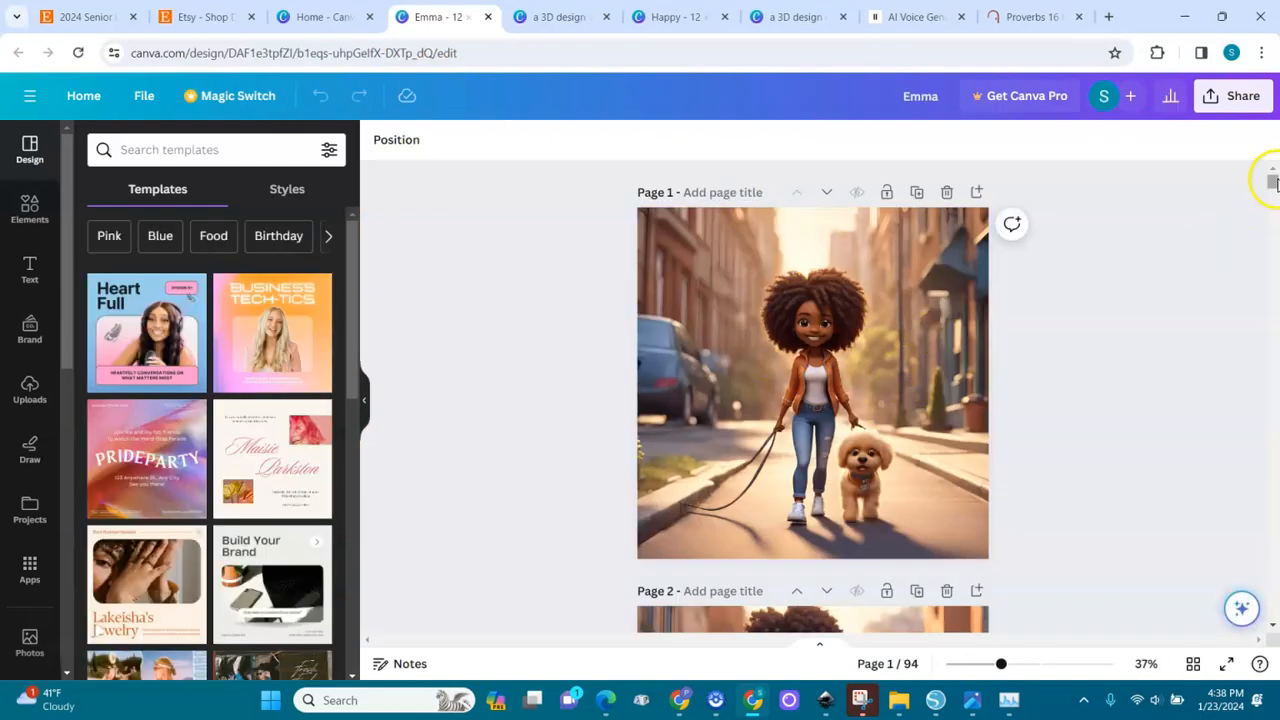
Examine the character images in the 94-page 12 x 12 in design, from the first pages through page 34
{"action": "scroll", "coordinate": [1274, 190], "scroll_direction": "down", "scroll_amount": 5}
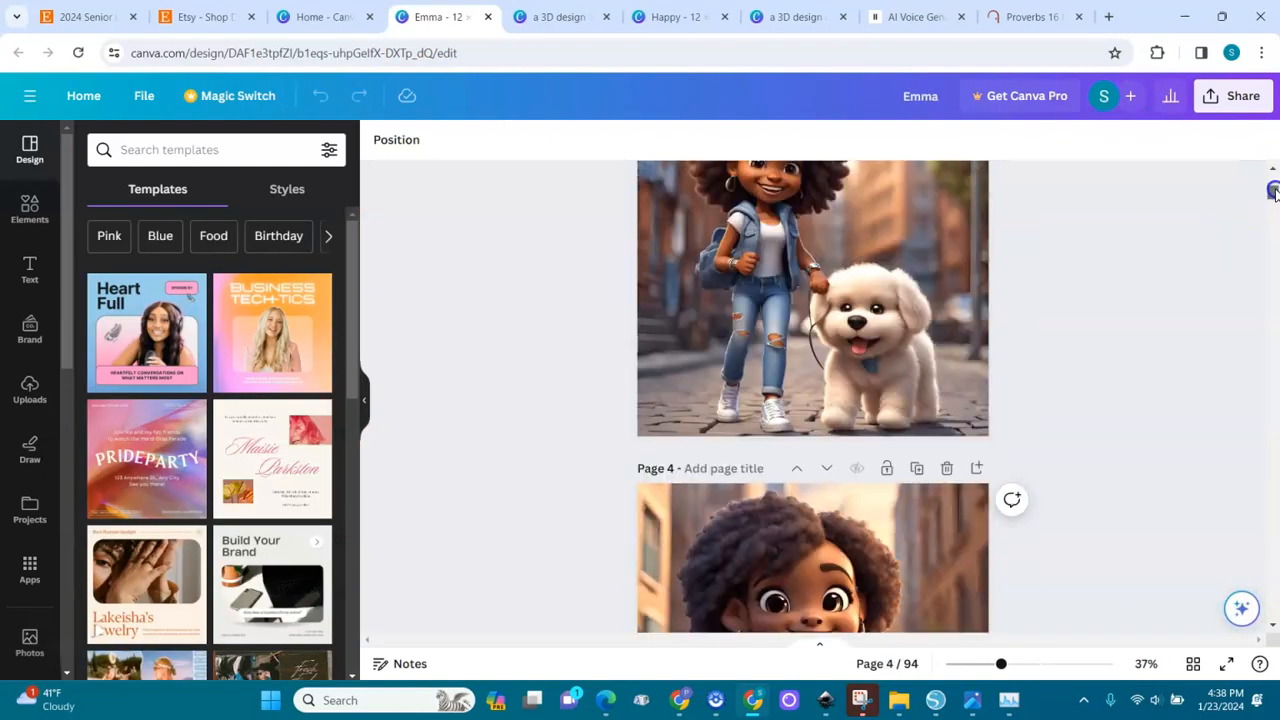
{"action": "left_click_drag", "start_coordinate": [1274, 190], "coordinate": [1272, 312]}
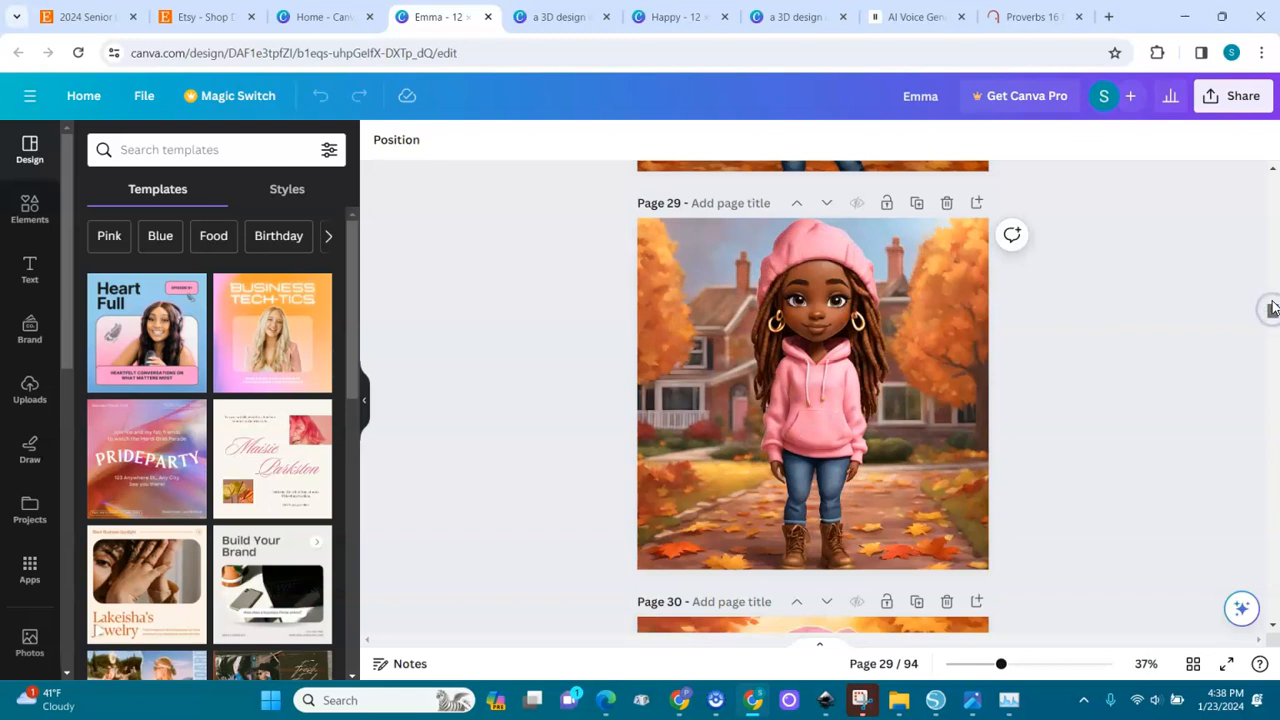
{"action": "left_click", "coordinate": [1273, 627]}
{"action": "left_click", "coordinate": [1273, 627]}
{"action": "left_click", "coordinate": [1273, 626]}
{"action": "left_click", "coordinate": [1273, 627]}
{"action": "left_click", "coordinate": [1273, 627]}
{"action": "left_click", "coordinate": [1273, 627]}
{"action": "left_click", "coordinate": [1273, 626]}
{"action": "left_click", "coordinate": [1273, 626]}
{"action": "left_click", "coordinate": [1273, 626]}
{"action": "left_click", "coordinate": [1273, 626]}
{"action": "left_click", "coordinate": [1273, 626]}
{"action": "left_click", "coordinate": [1273, 626]}
{"action": "left_click", "coordinate": [1273, 626]}
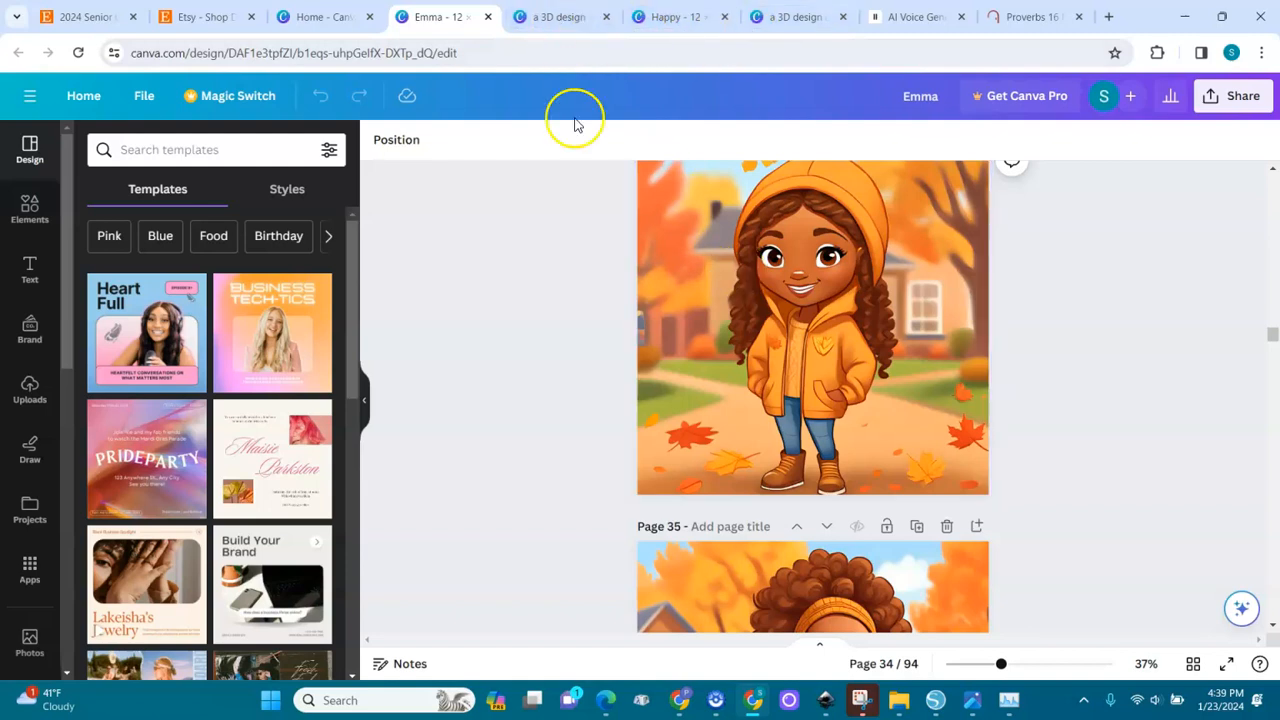
Switch back to the Happy design and examine the walking-woman illustration on page 3 up close
{"action": "left_click", "coordinate": [558, 19]}
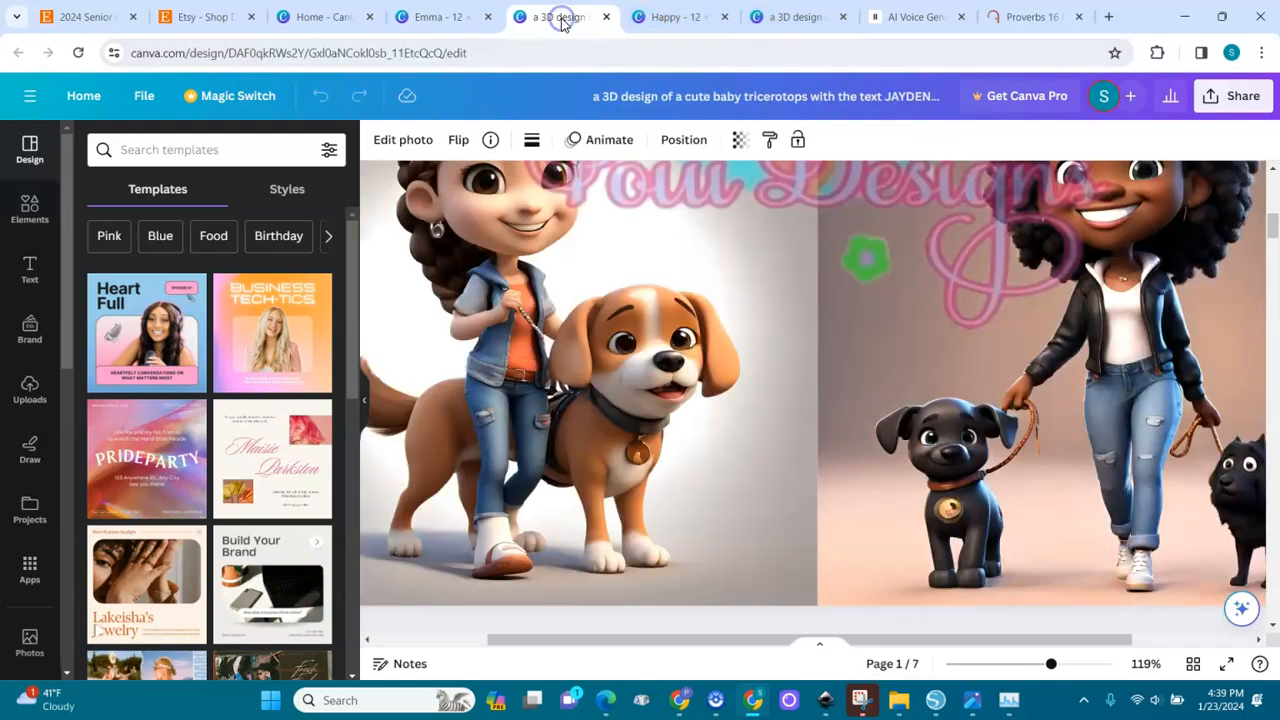
{"action": "left_click", "coordinate": [665, 17]}
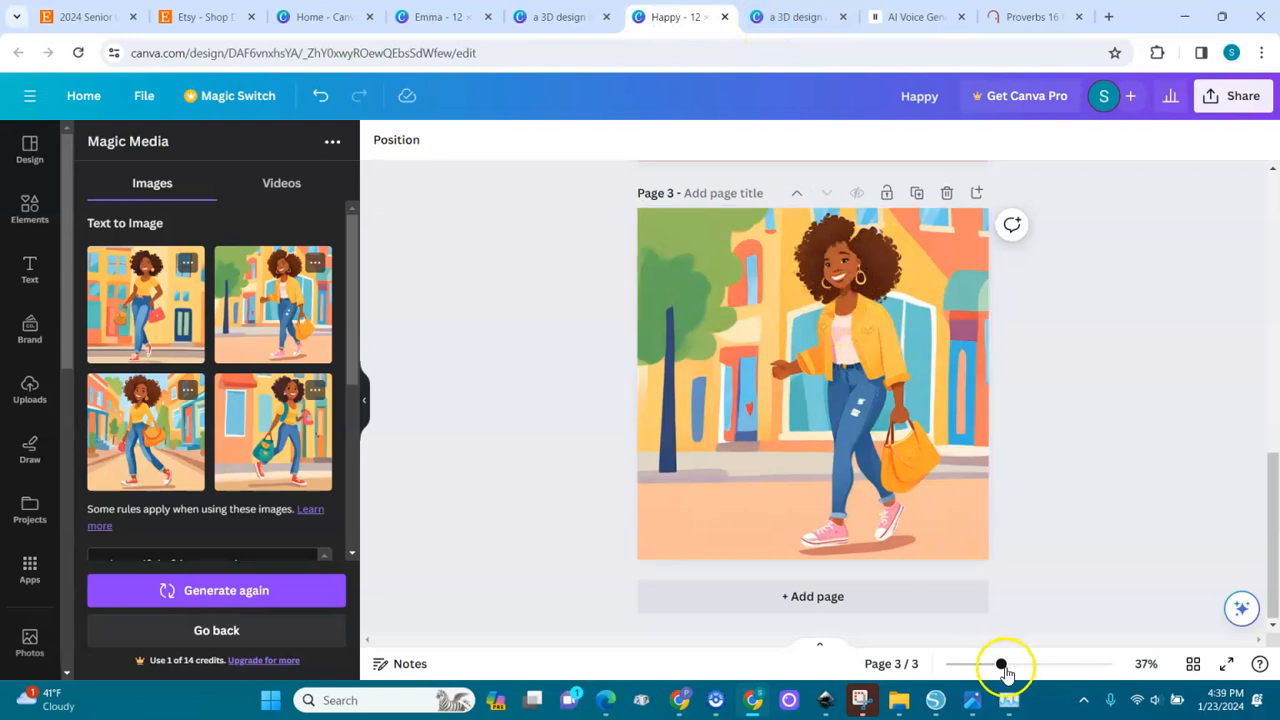
{"action": "left_click_drag", "start_coordinate": [1002, 665], "coordinate": [1021, 665]}
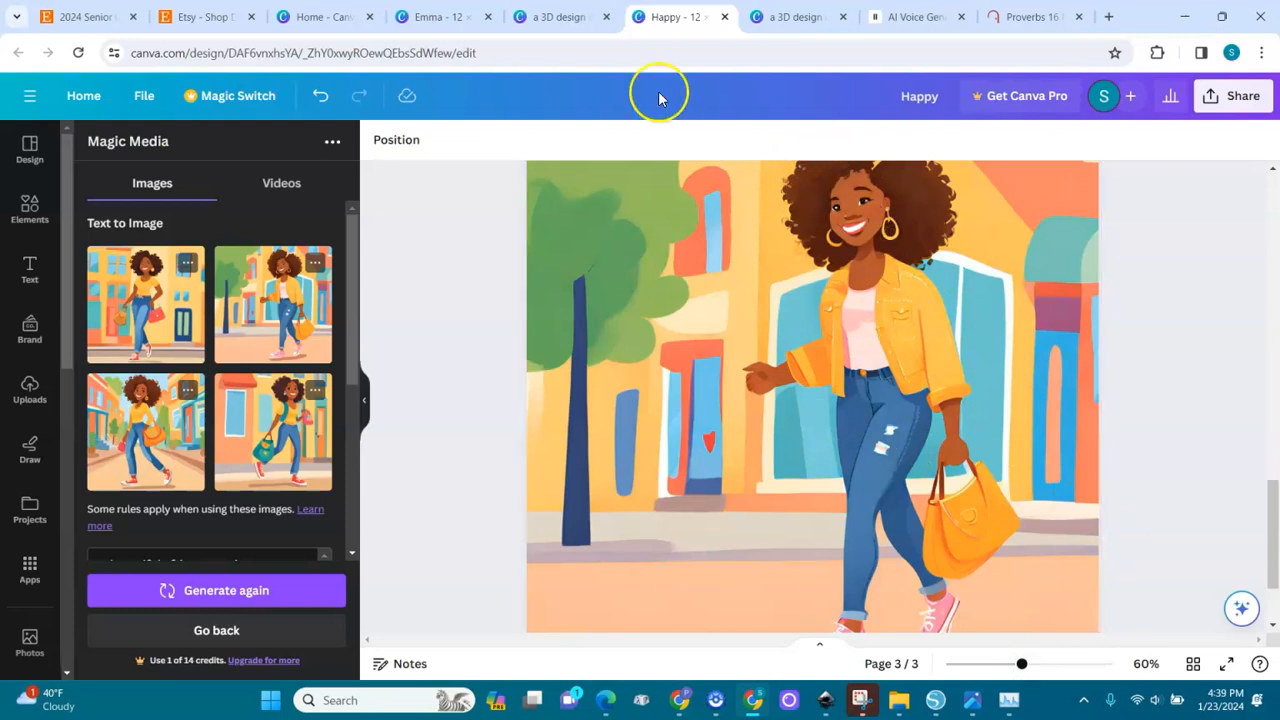
Return to the 94-page design and examine the autumn character illustrations on pages 34 to 42
{"action": "left_click", "coordinate": [440, 20]}
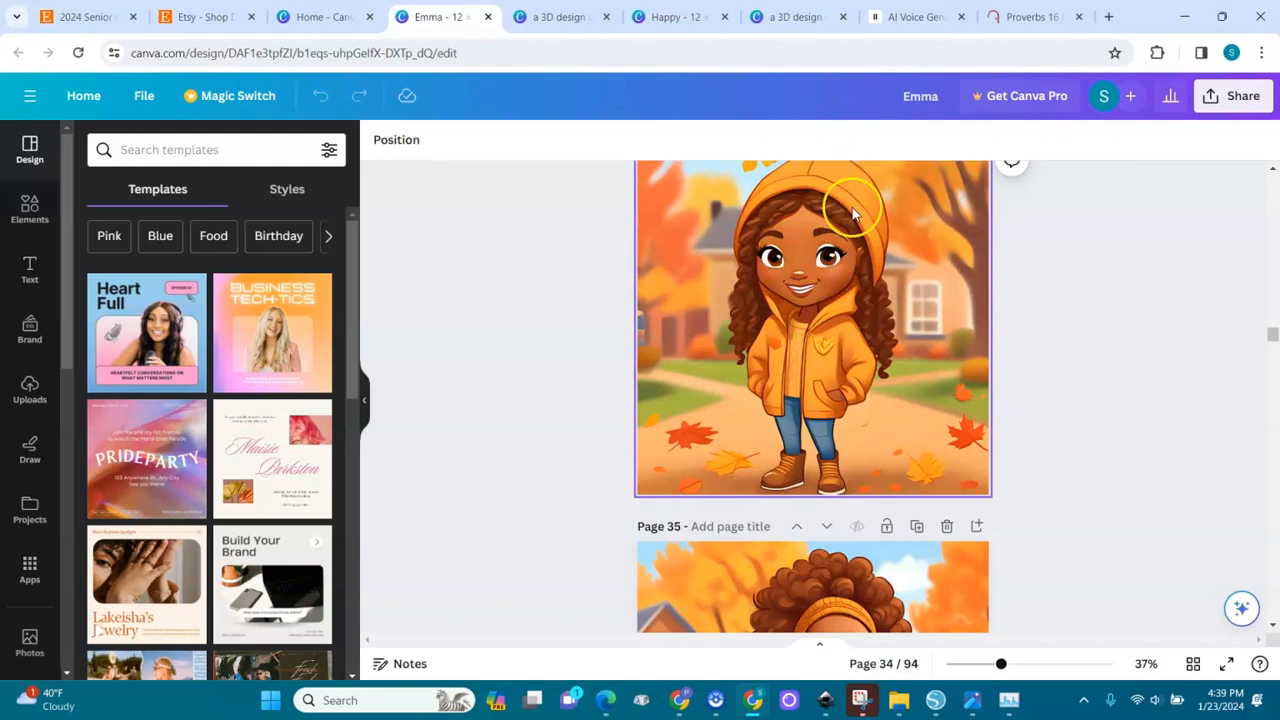
{"action": "left_click_drag", "start_coordinate": [1272, 335], "coordinate": [1272, 340]}
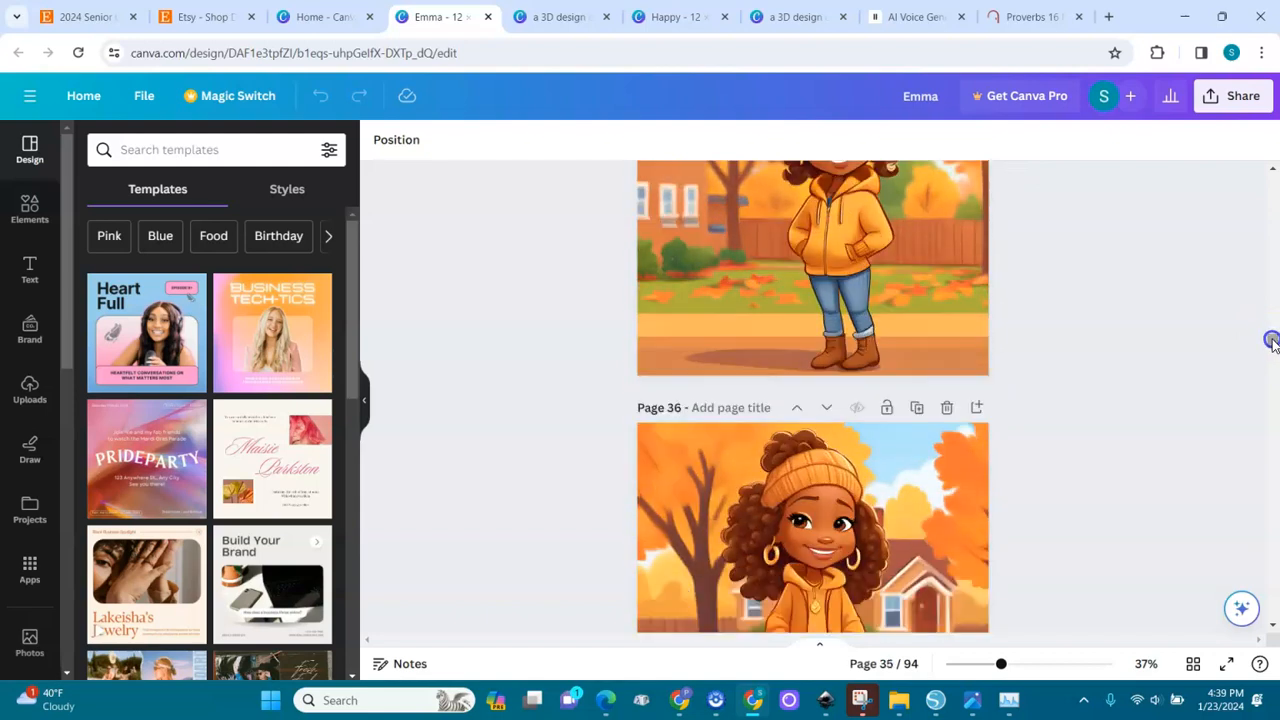
{"action": "left_click", "coordinate": [1273, 628]}
{"action": "left_click", "coordinate": [1273, 628]}
{"action": "left_click", "coordinate": [1273, 628]}
{"action": "left_click", "coordinate": [1273, 629]}
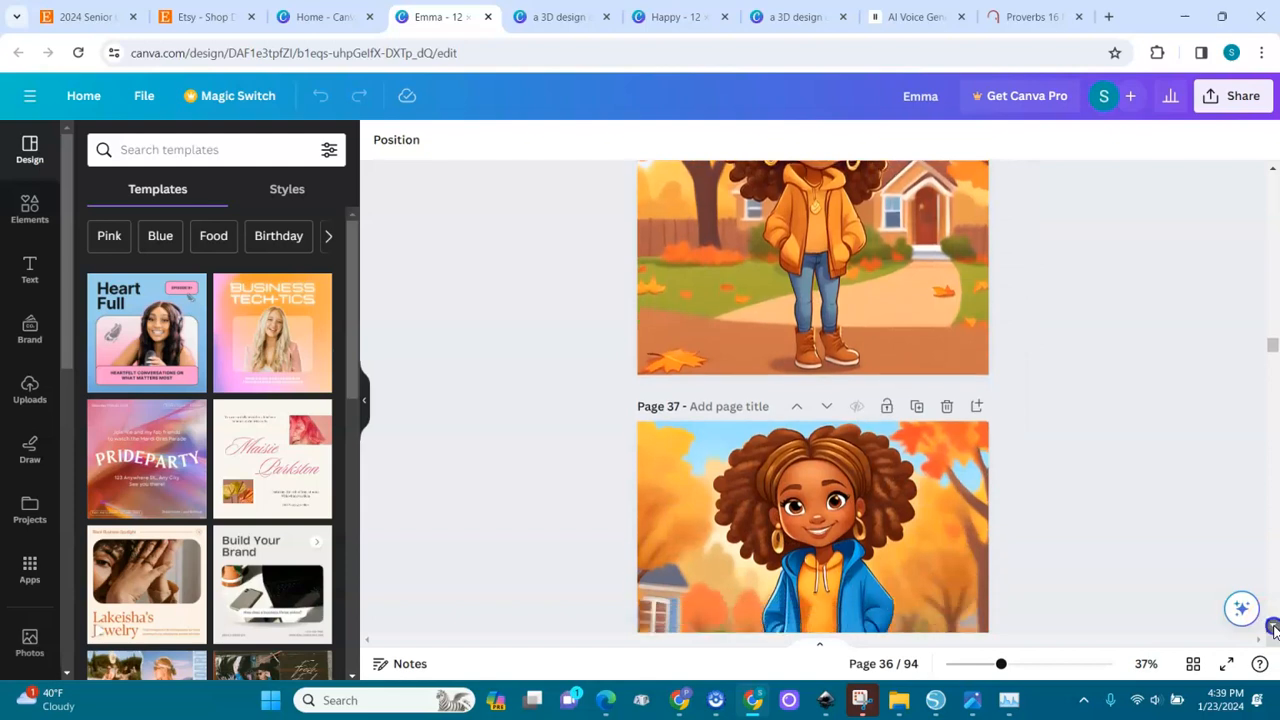
{"action": "left_click", "coordinate": [1273, 628]}
{"action": "left_click", "coordinate": [1273, 628]}
{"action": "left_click", "coordinate": [1273, 628]}
{"action": "left_click", "coordinate": [1273, 628]}
{"action": "left_click", "coordinate": [1273, 628]}
{"action": "left_click", "coordinate": [1273, 628]}
{"action": "left_click", "coordinate": [1273, 628]}
{"action": "left_click", "coordinate": [1273, 628]}
{"action": "left_click", "coordinate": [1273, 628]}
{"action": "left_click", "coordinate": [1273, 628]}
{"action": "left_click", "coordinate": [1273, 628]}
{"action": "left_click", "coordinate": [1273, 628]}
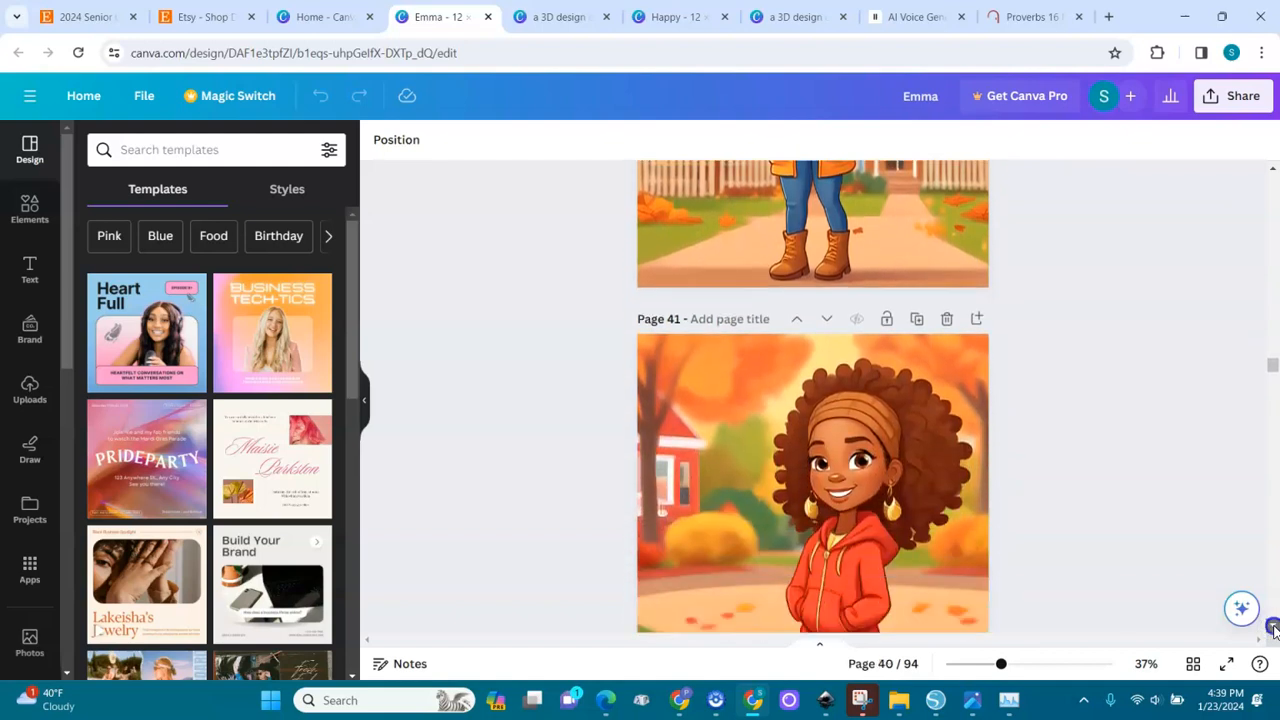
{"action": "left_click", "coordinate": [1273, 628]}
{"action": "left_click", "coordinate": [1273, 628]}
{"action": "left_click", "coordinate": [1273, 628]}
{"action": "left_click", "coordinate": [1273, 628]}
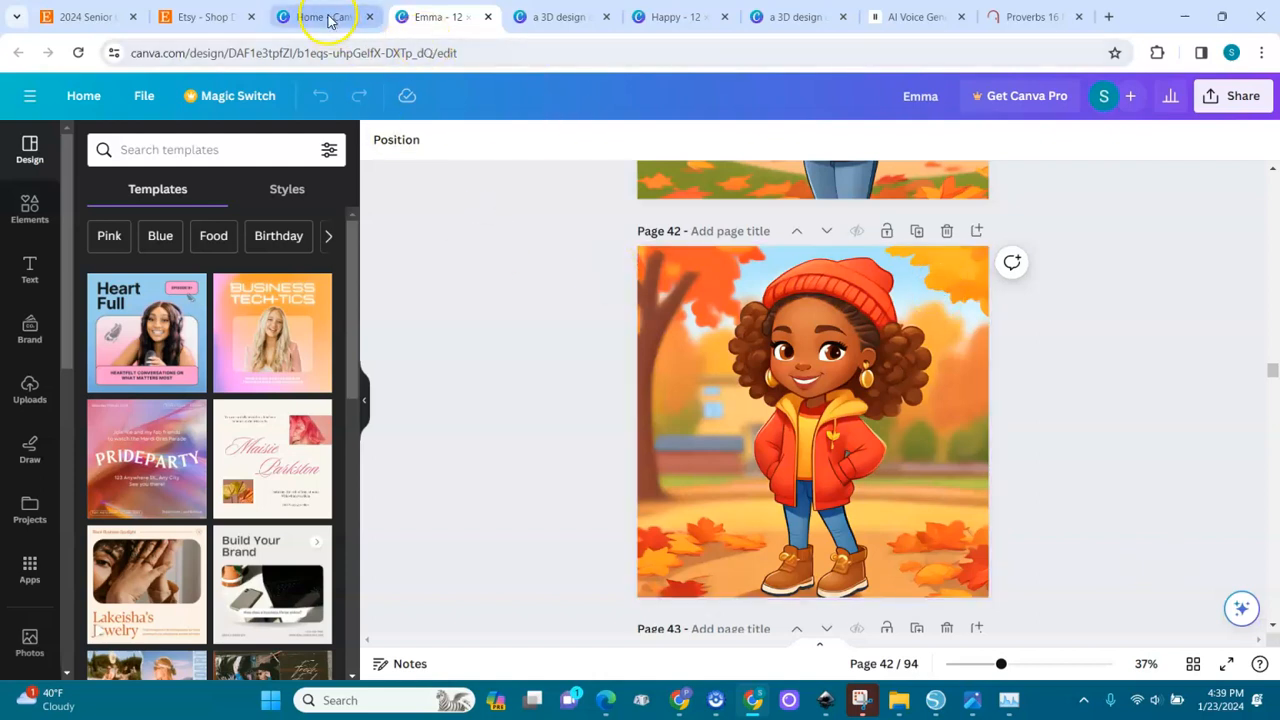
Examine the character collages and black-and-white Christmas illustrations on pages 43 to 49 of the 94-page design
{"action": "scroll", "coordinate": [1272, 373], "scroll_direction": "down", "scroll_amount": 1}
{"action": "left_click", "coordinate": [1273, 397]}
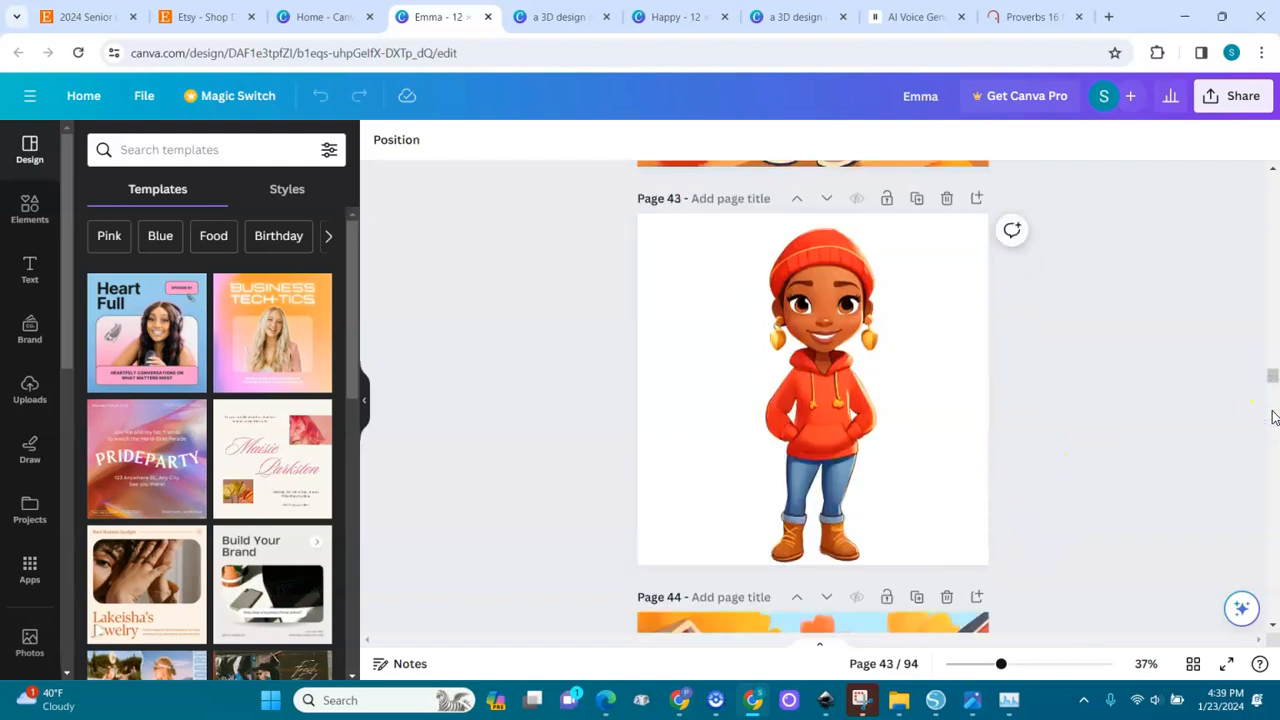
{"action": "left_click", "coordinate": [1273, 420]}
{"action": "left_click", "coordinate": [1272, 440]}
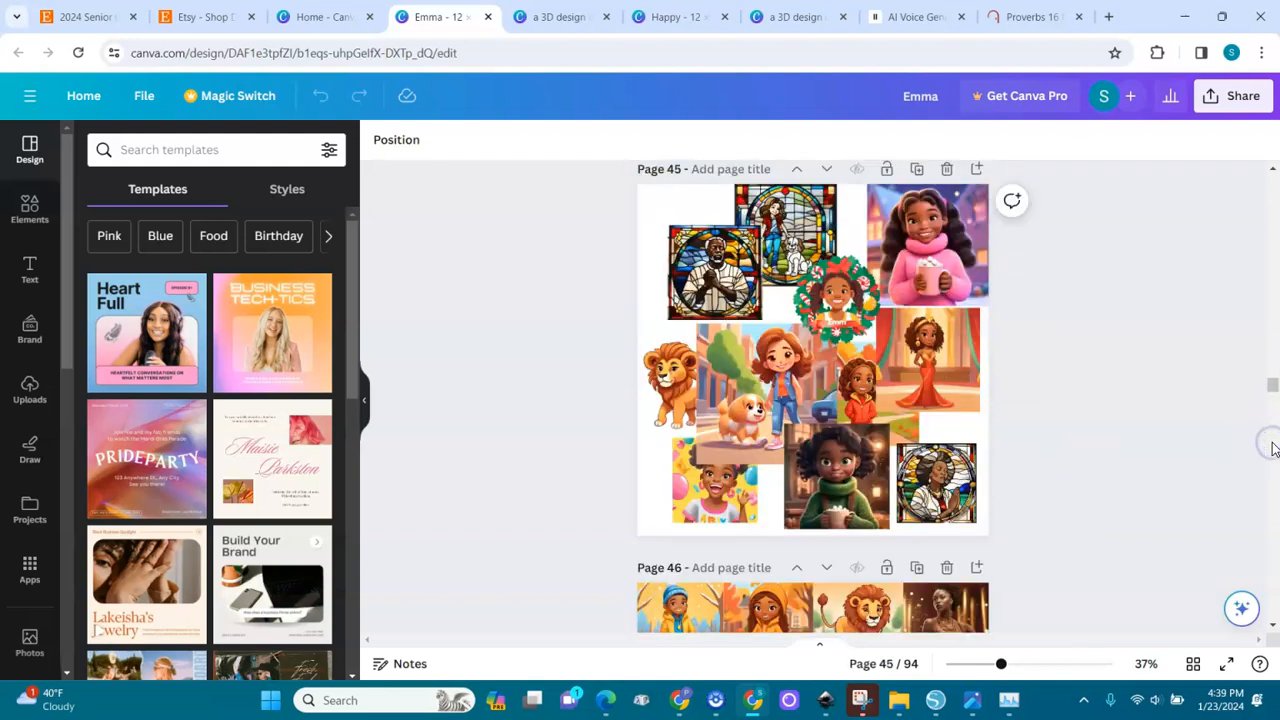
{"action": "left_click", "coordinate": [1272, 445]}
{"action": "left_click", "coordinate": [1272, 445]}
{"action": "left_click", "coordinate": [1272, 445]}
{"action": "left_click", "coordinate": [1272, 445]}
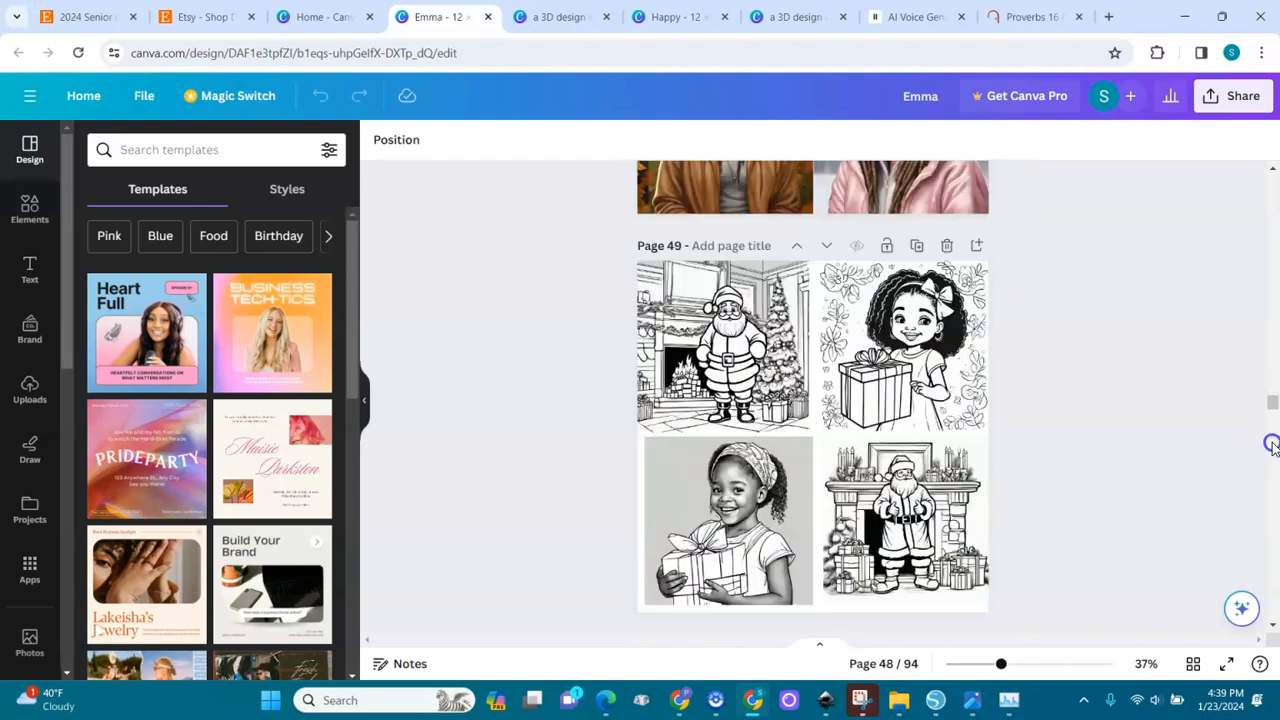
{"action": "left_click", "coordinate": [1272, 446]}
Enlarge the Santa with Christmas tree line drawing in page 49's upper-left corner to about 6.34 x 6.34 in
{"action": "left_click", "coordinate": [727, 349]}
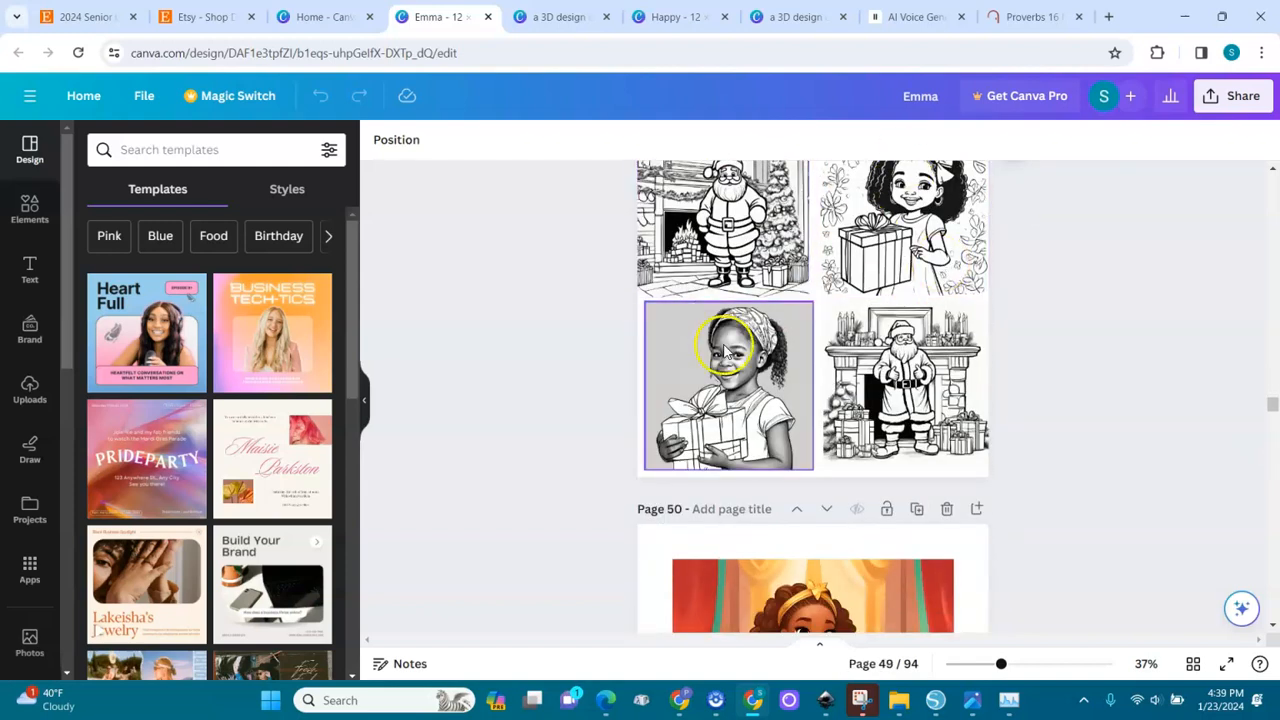
{"action": "left_click", "coordinate": [800, 285]}
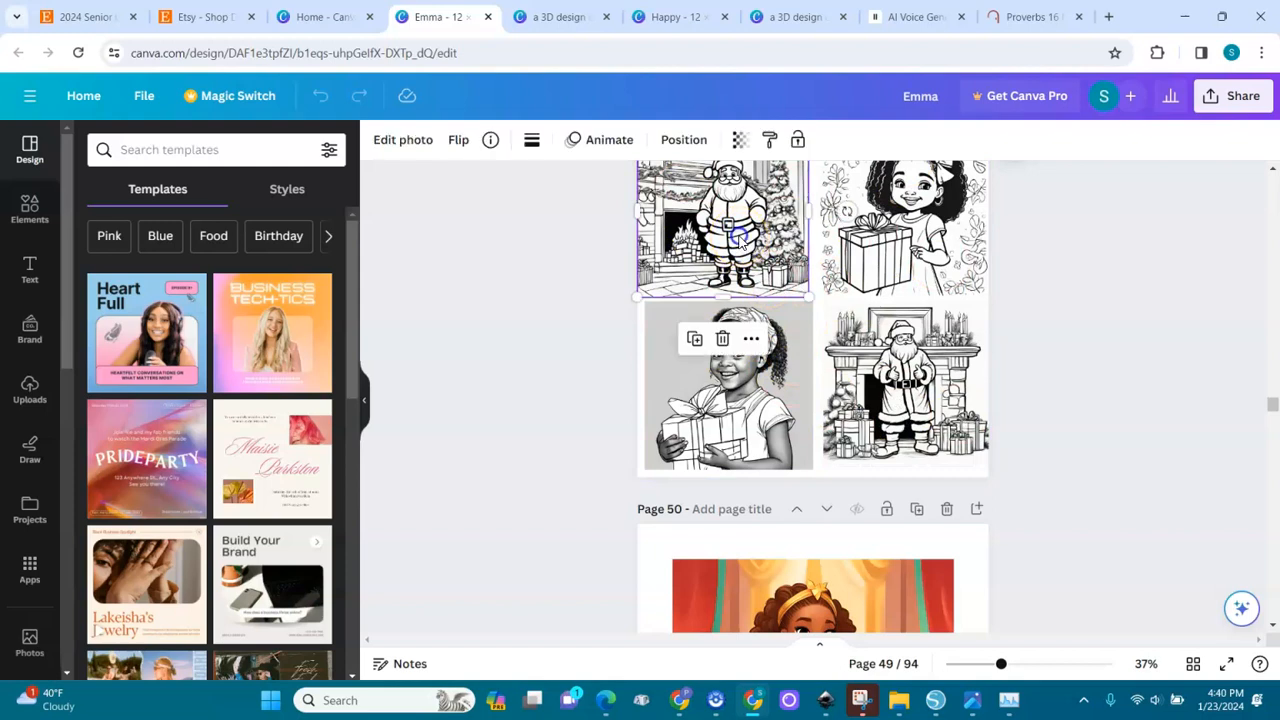
{"action": "mouse_move", "coordinate": [805, 289]}
{"action": "left_mouse_down"}
{"action": "mouse_move", "coordinate": [995, 474]}
{"action": "mouse_move", "coordinate": [820, 300]}
{"action": "left_mouse_up"}
{"action": "left_click", "coordinate": [758, 418]}
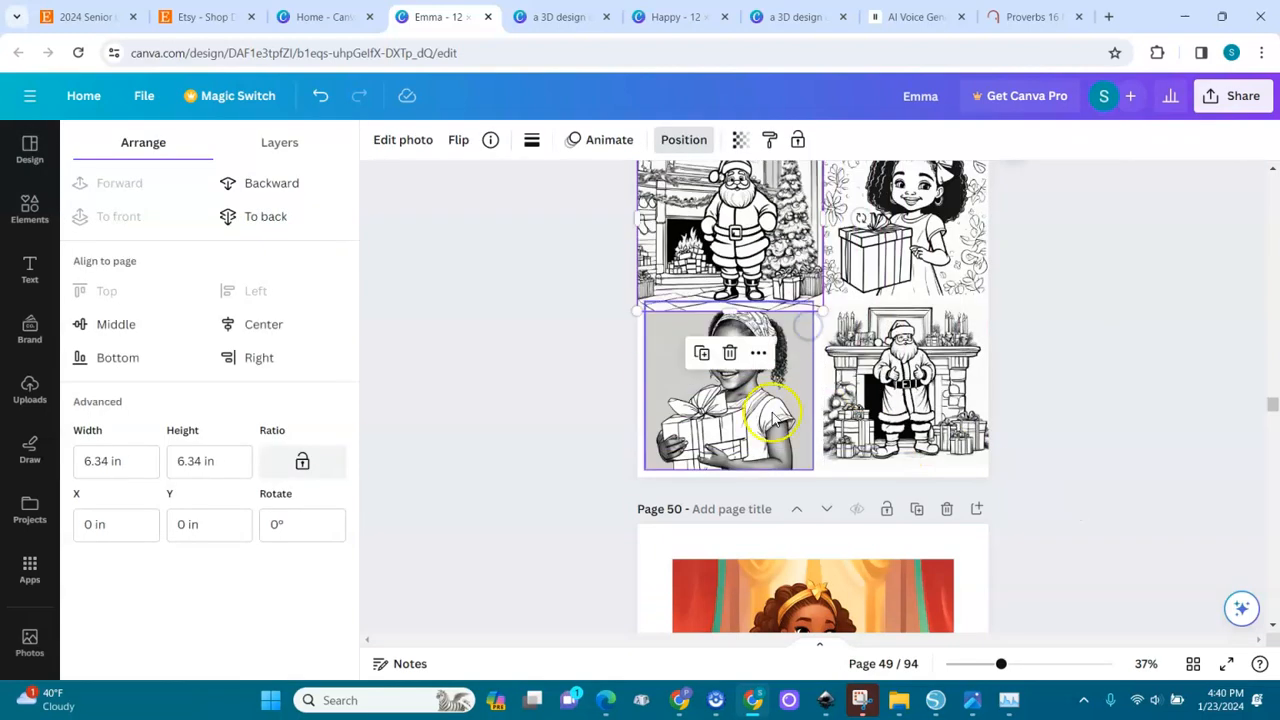
{"action": "left_click", "coordinate": [1102, 428]}
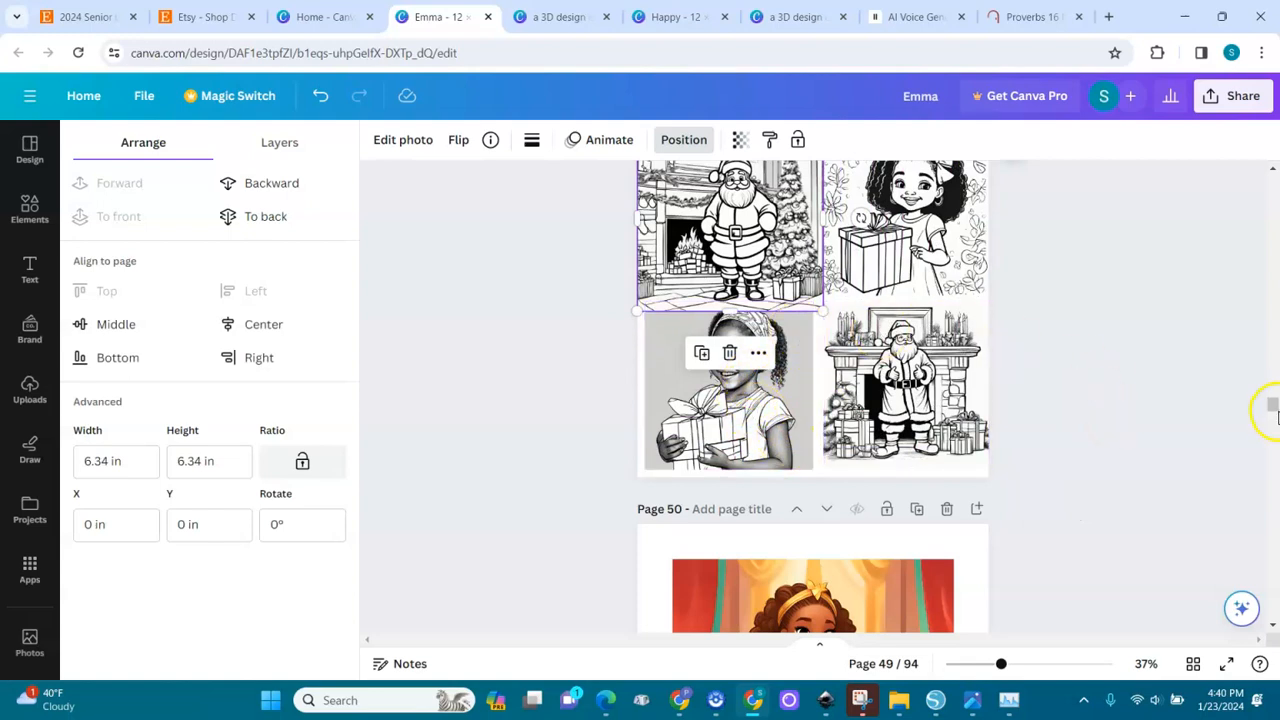
Examine the lion illustrations on pages 55 to 57, including the art class flyer, and return to page 1
{"action": "left_click_drag", "start_coordinate": [1272, 405], "coordinate": [1273, 437]}
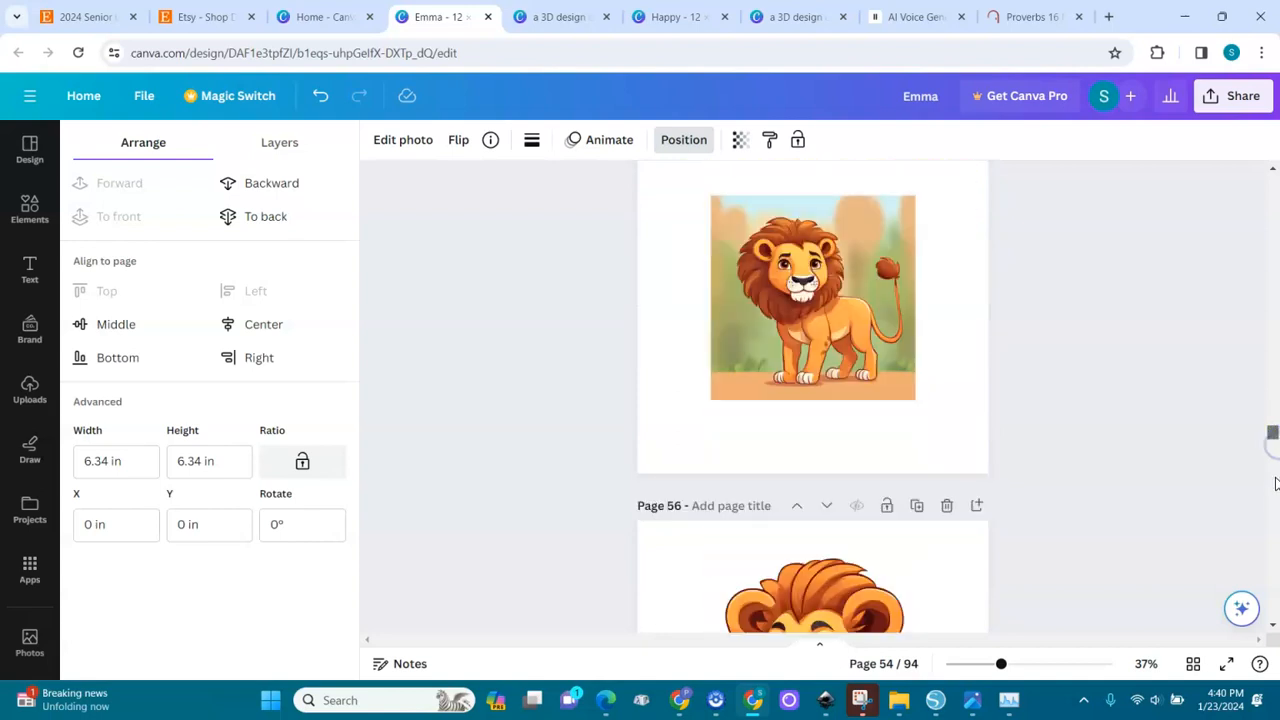
{"action": "left_click_drag", "start_coordinate": [1273, 487], "coordinate": [1268, 274]}
{"action": "left_click_drag", "start_coordinate": [1275, 207], "coordinate": [1275, 207]}
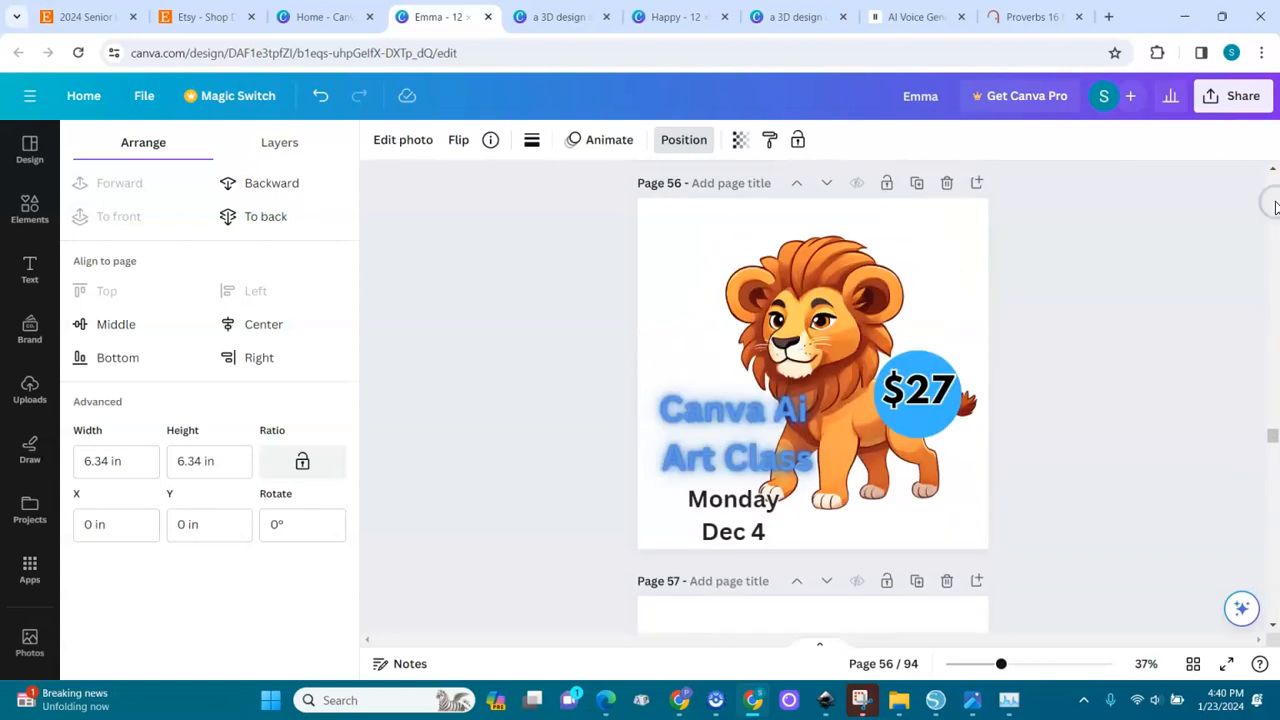
{"action": "left_click", "coordinate": [1277, 487]}
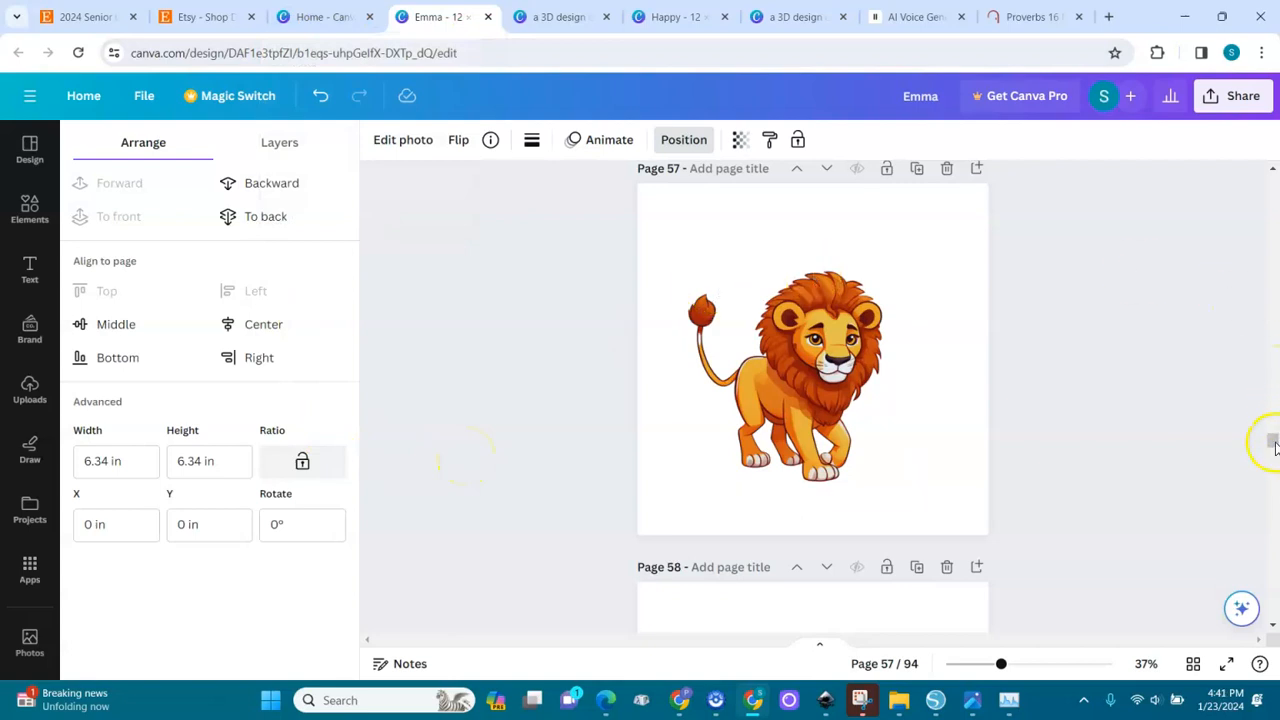
{"action": "left_click_drag", "start_coordinate": [1275, 447], "coordinate": [1274, 293]}
{"action": "left_click_drag", "start_coordinate": [1263, 195], "coordinate": [1266, 176]}
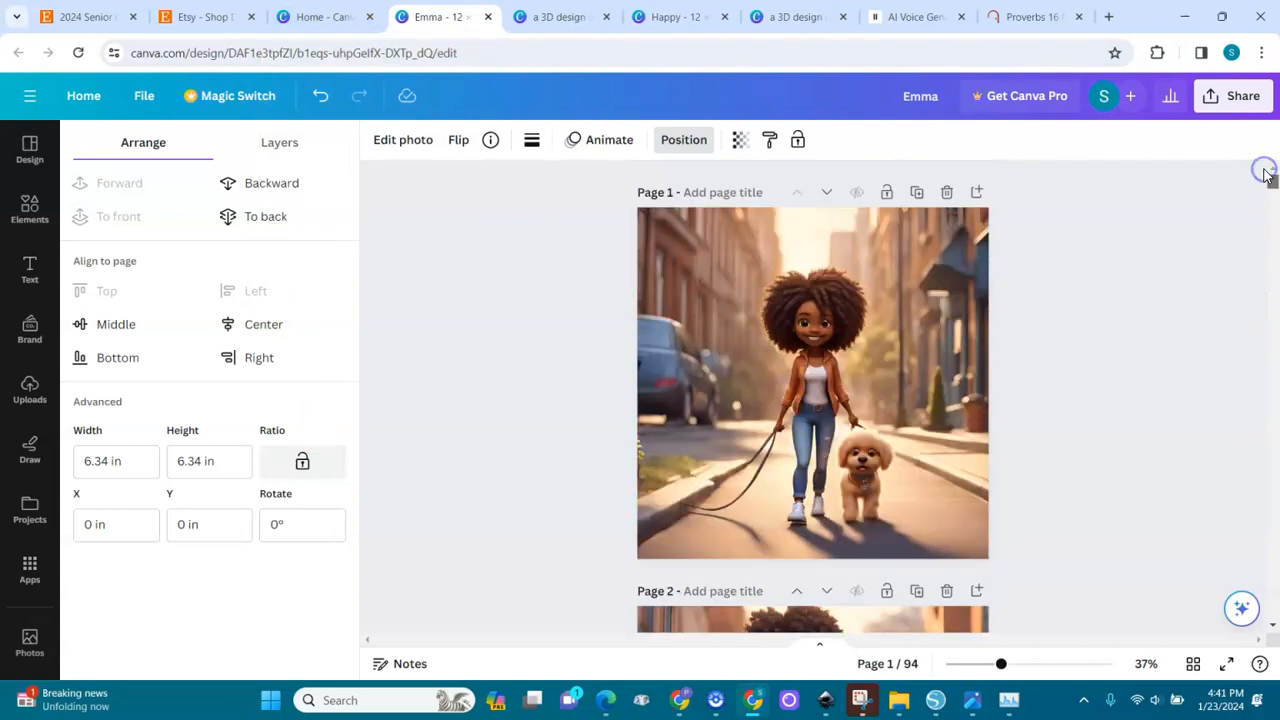